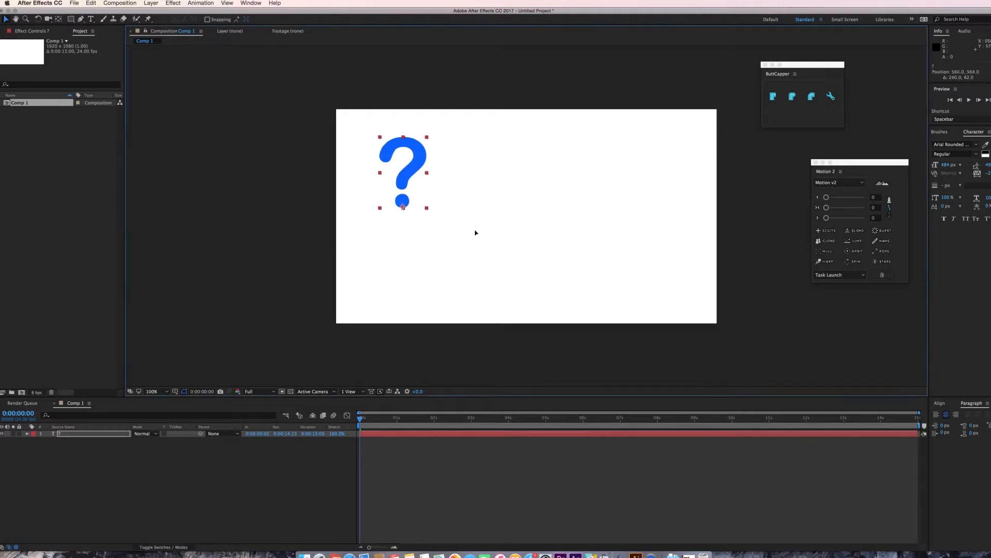
# Center the question mark text layer horizontally and vertically in the composition.
pyautogui.click(940, 403)
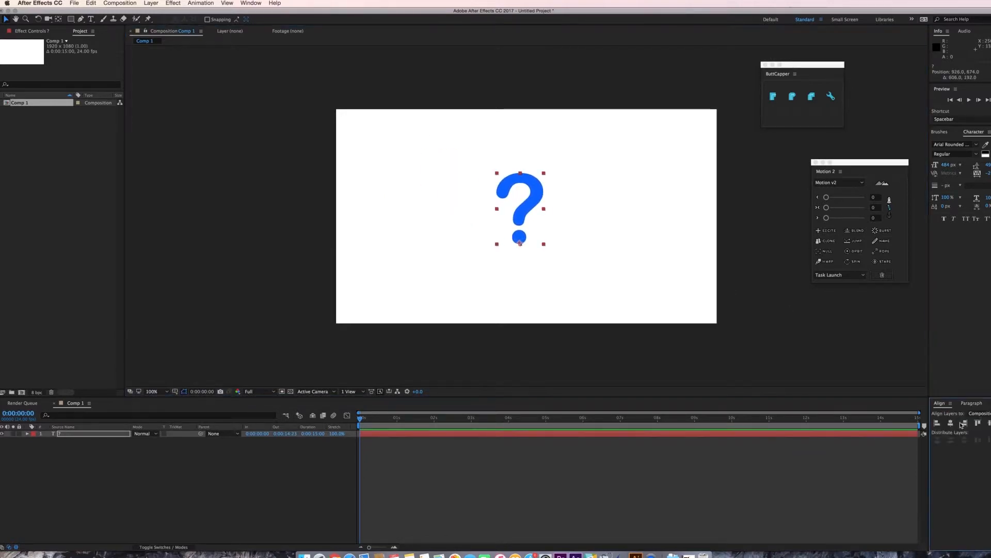
pyautogui.click(951, 423)
pyautogui.click(990, 423)
pyautogui.click(620, 305)
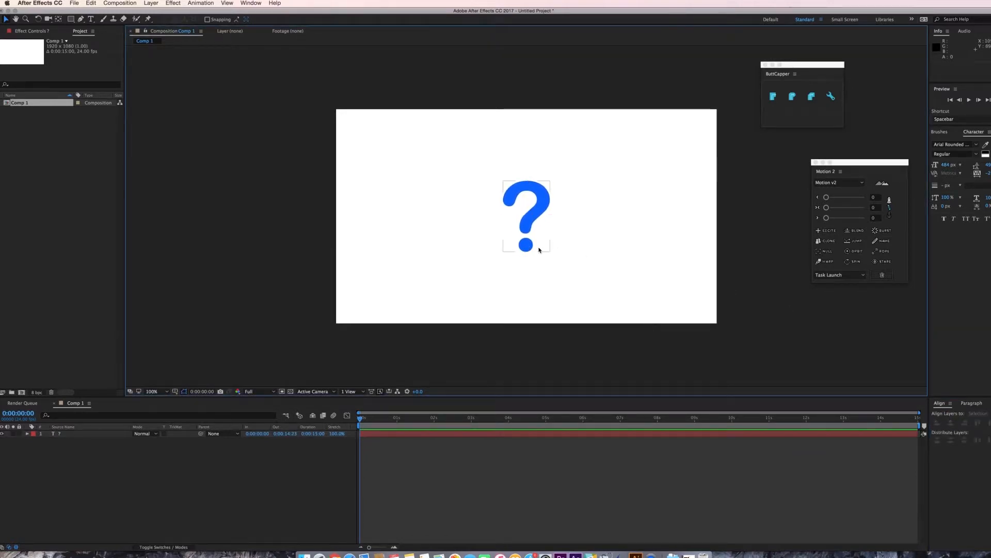
# Convert the question mark text layer into shapes.
pyautogui.click(526, 246)
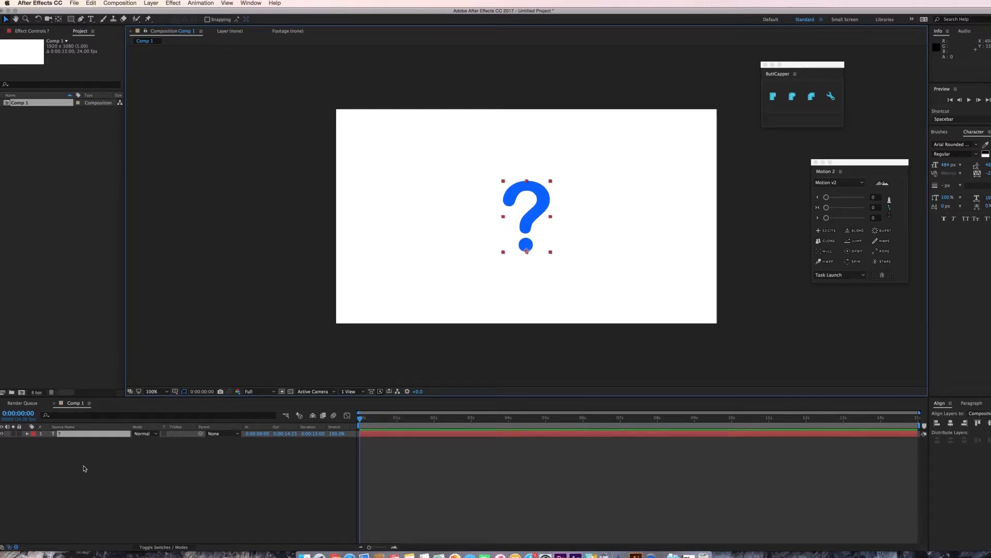
pyautogui.rightClick(92, 434)
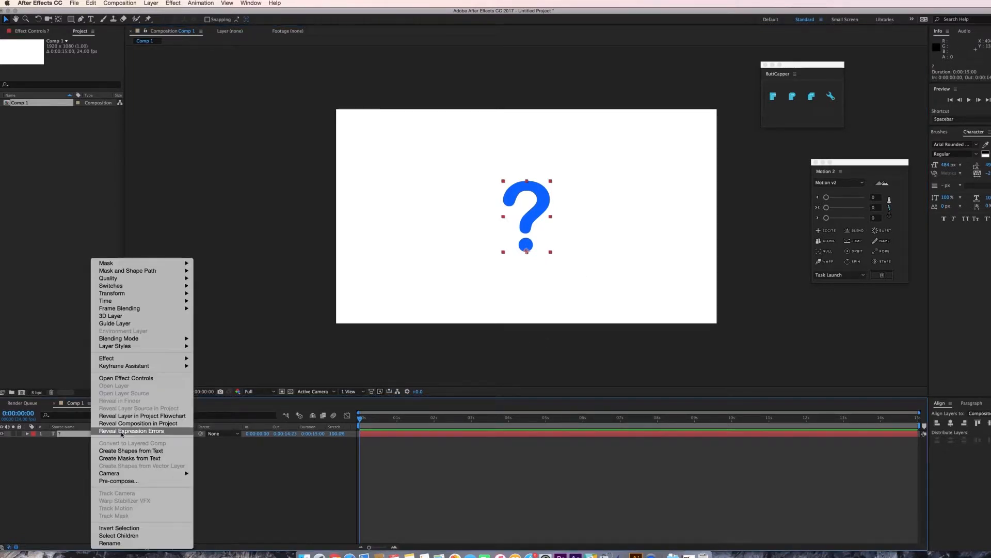
pyautogui.click(164, 451)
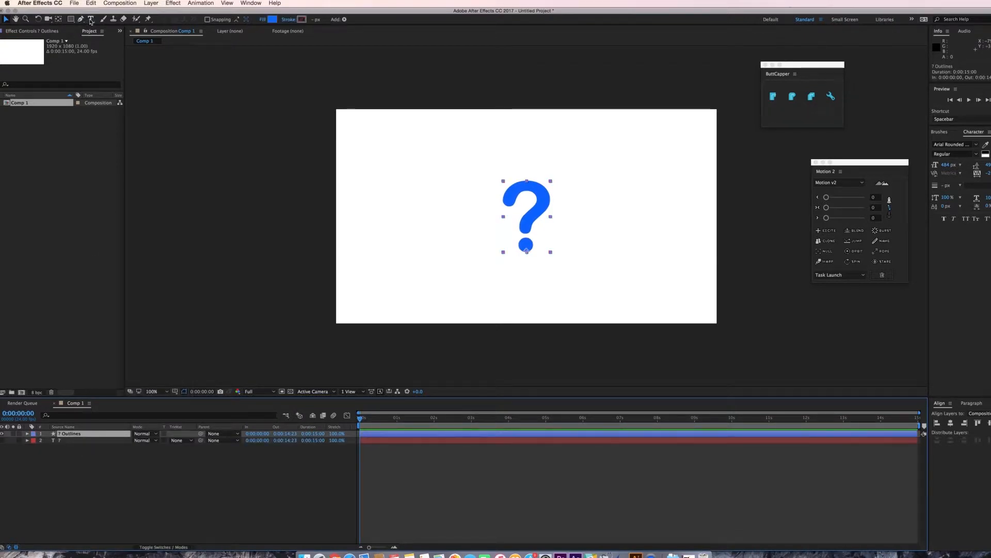
# Create a new text layer containing an exclamation mark.
pyautogui.click(90, 19)
pyautogui.click(423, 203)
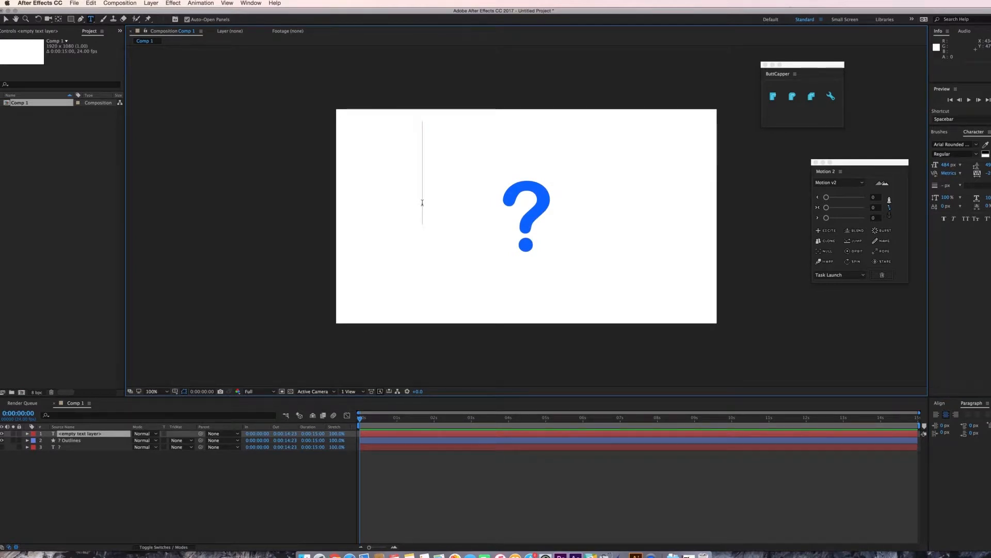
pyautogui.write('!')
pyautogui.click(6, 19)
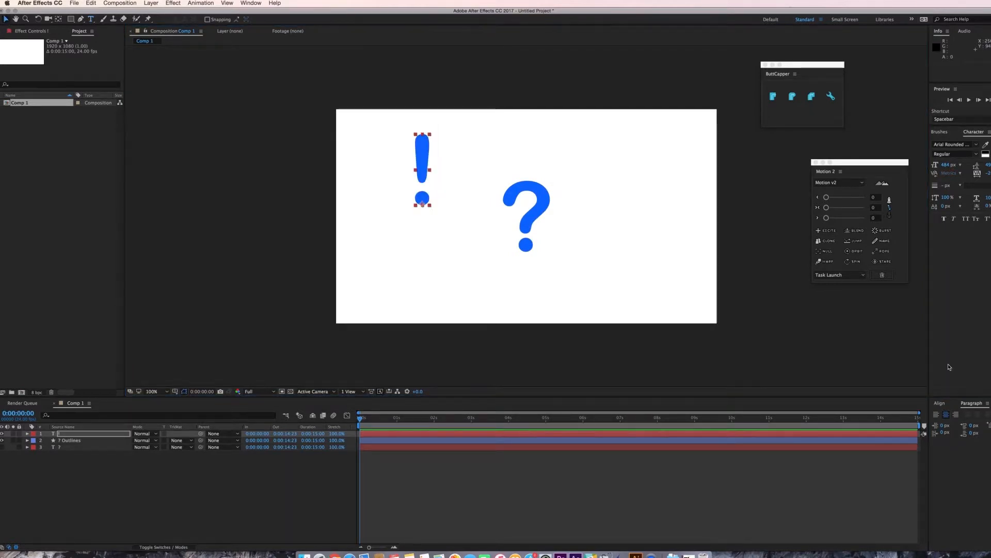
# Center the exclamation mark layer in the composition and convert it into shapes.
pyautogui.click(940, 403)
pyautogui.click(951, 423)
pyautogui.click(989, 422)
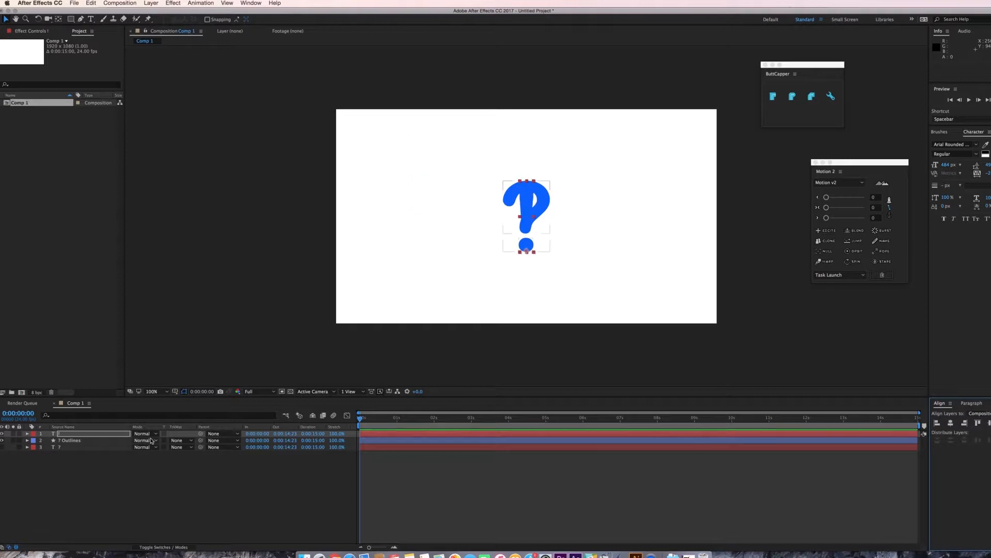
pyautogui.rightClick(116, 434)
pyautogui.click(150, 413)
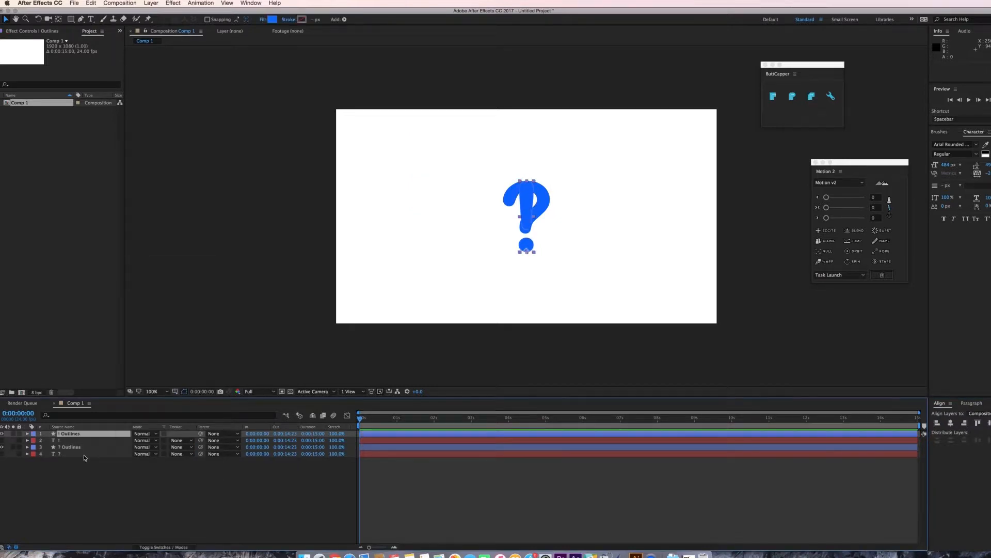
# Place the question mark shape layer below the exclamation shape layer and add a Path keyframe at frame 0.
pyautogui.moveTo(78, 447); pyautogui.dragTo(76, 437)
pyautogui.click(28, 440)
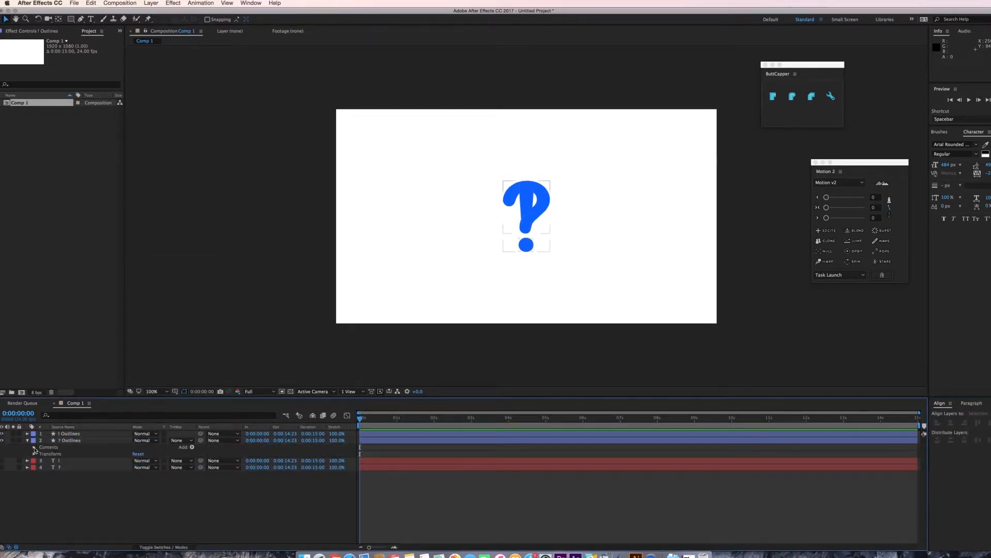
pyautogui.click(34, 447)
pyautogui.click(41, 454)
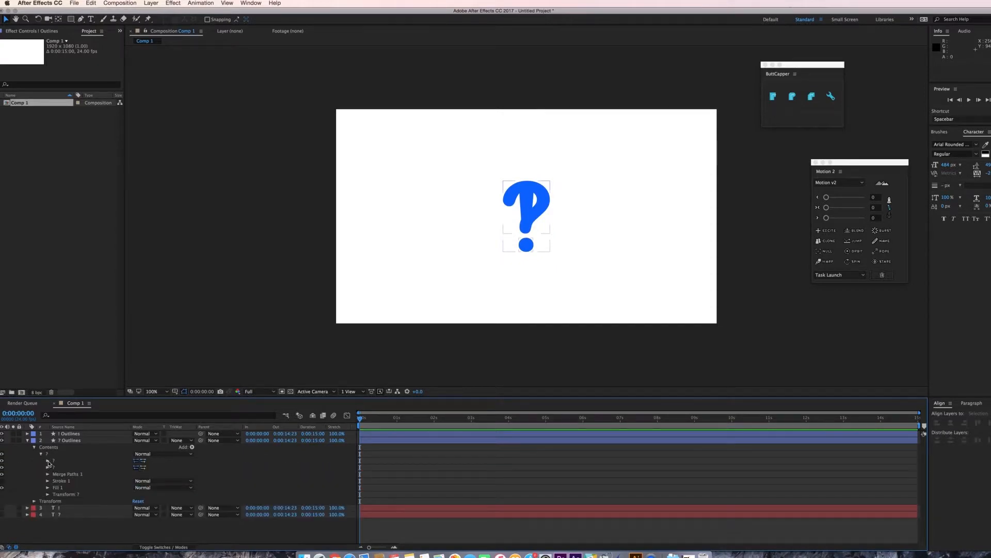
pyautogui.click(48, 461)
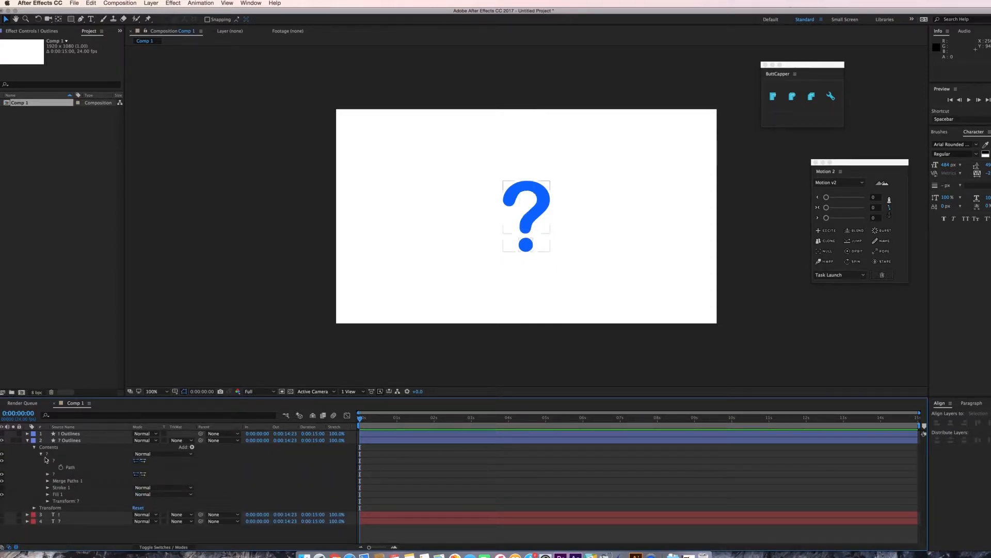
pyautogui.click(63, 468)
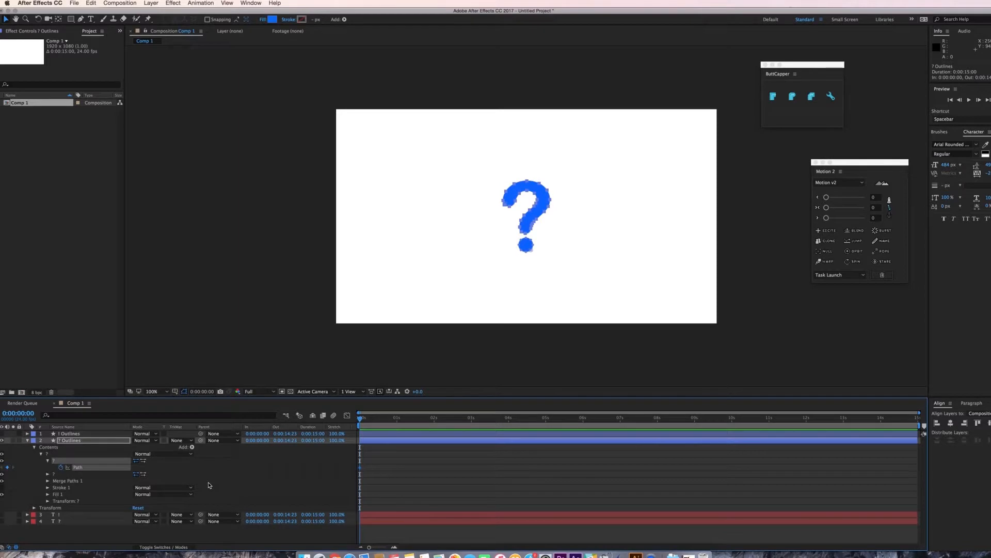
# Move the time 20 frames ahead and expand the exclamation shape layer down to its path.
pyautogui.hotkey('shift', 'pagedown')
pyautogui.hotkey('shift', 'pagedown')
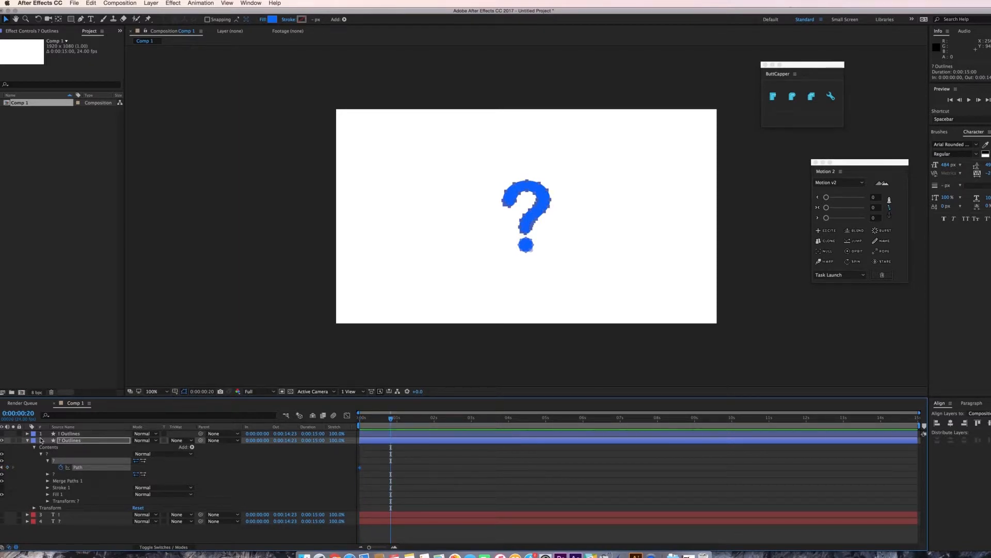
pyautogui.press('super+shift+a')
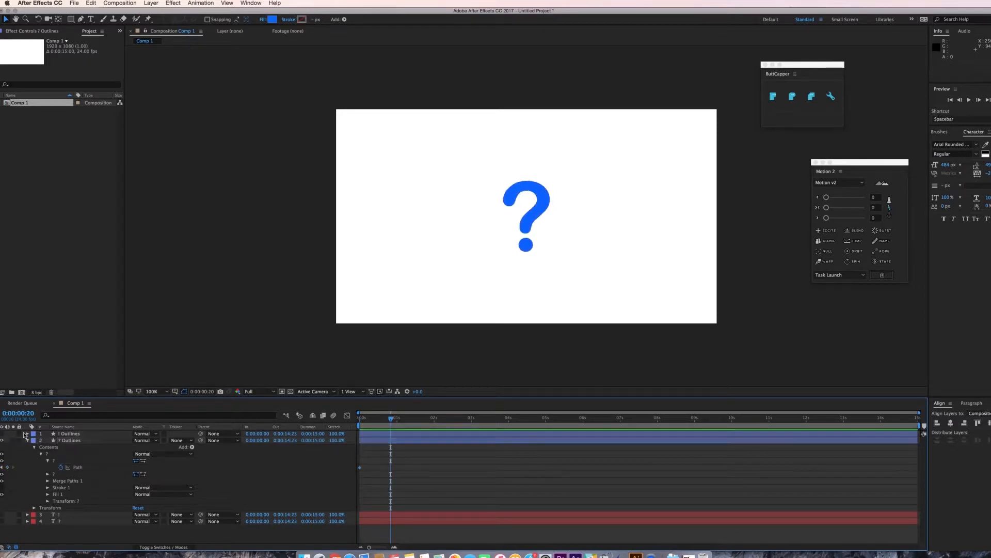
pyautogui.click(27, 433)
pyautogui.click(34, 441)
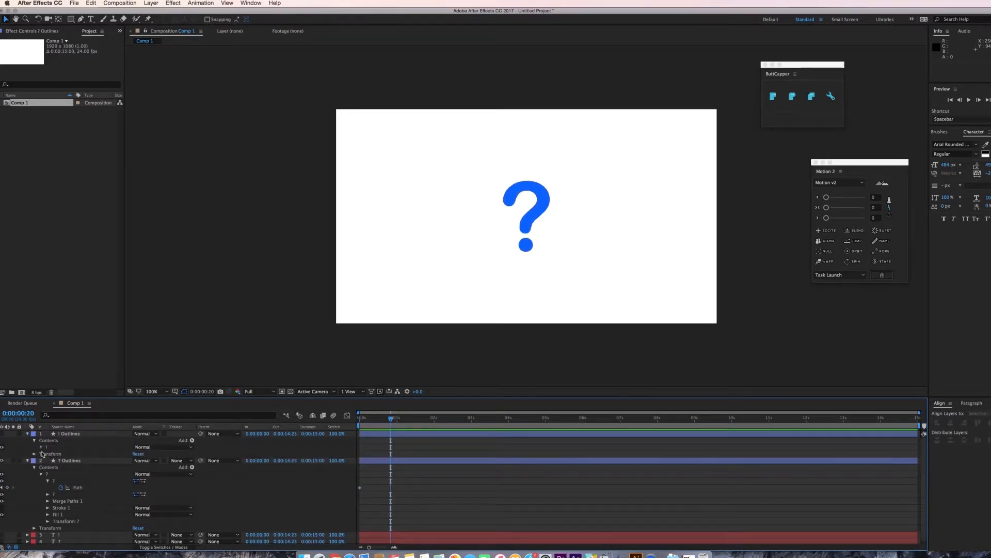
pyautogui.click(41, 447)
pyautogui.click(47, 453)
# Copy the exclamation mark's path and paste it into the question mark's Path at frame 20.
pyautogui.click(77, 460)
pyautogui.moveTo(403, 457); pyautogui.dragTo(386, 466)
pyautogui.click(451, 462)
pyautogui.scroll(-3, 452, 465)
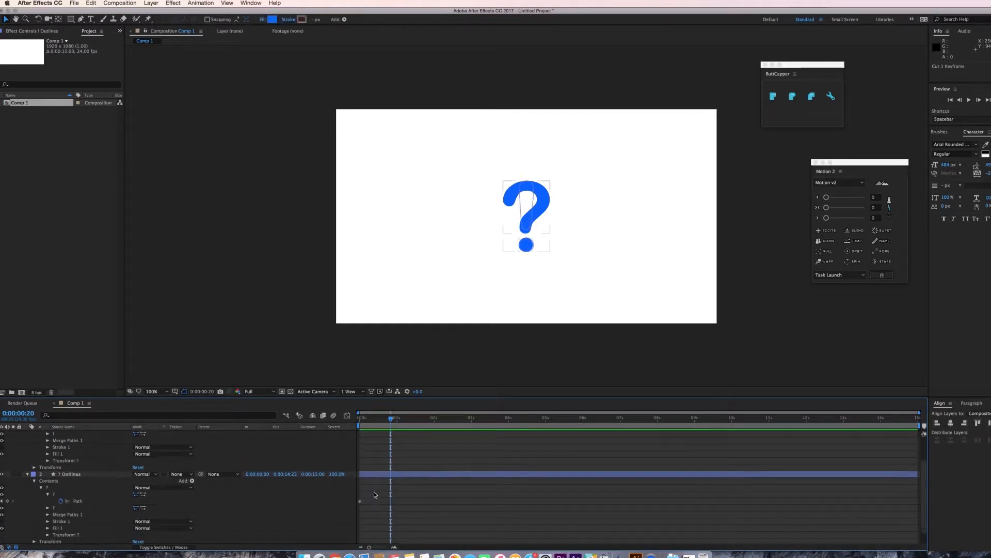
pyautogui.click(391, 474)
pyautogui.click(84, 502)
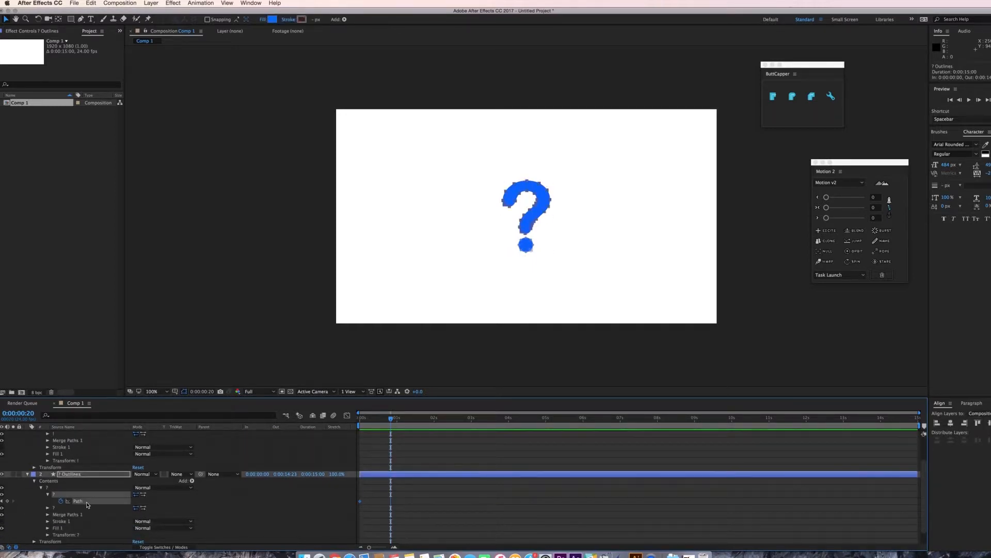
pyautogui.press('super+v')
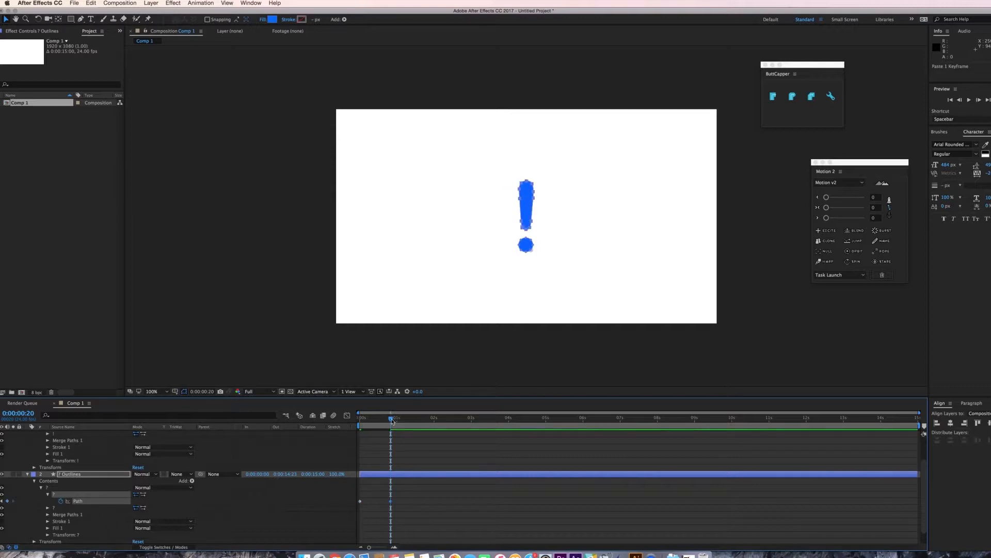
# Zoom to 200% and set the top point of the exclamation path as its first vertex at the second keyframe.
pyautogui.moveTo(392, 421); pyautogui.dragTo(360, 421)
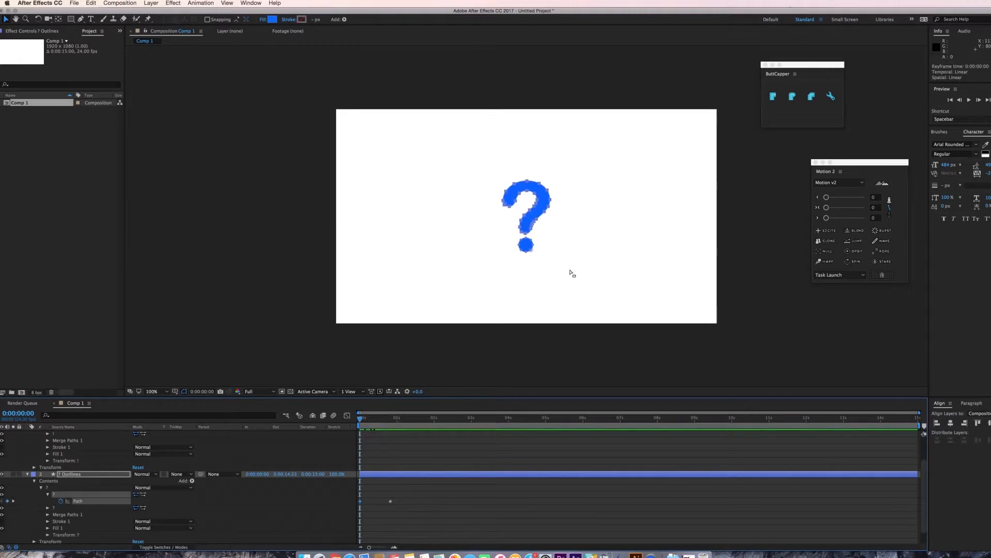
pyautogui.press('.')
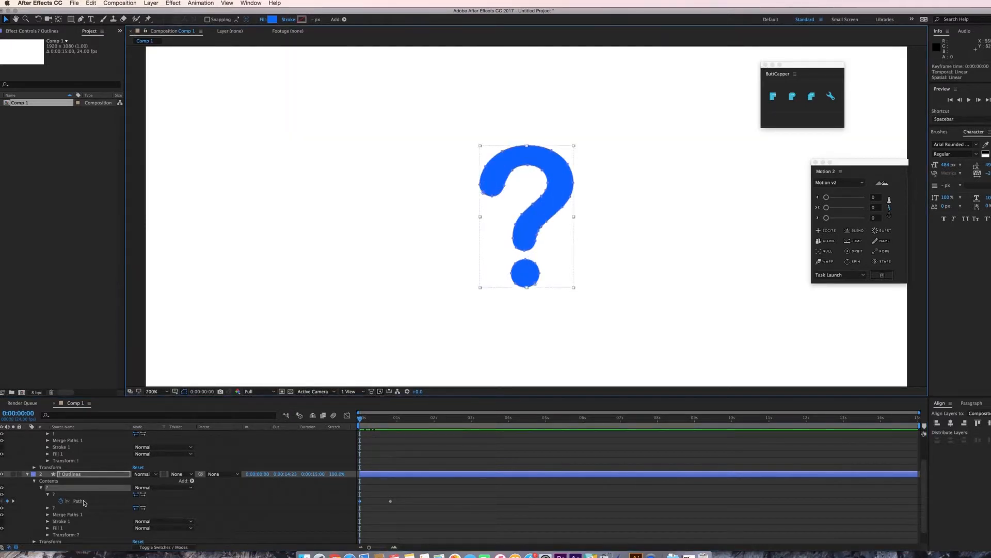
pyautogui.click(83, 501)
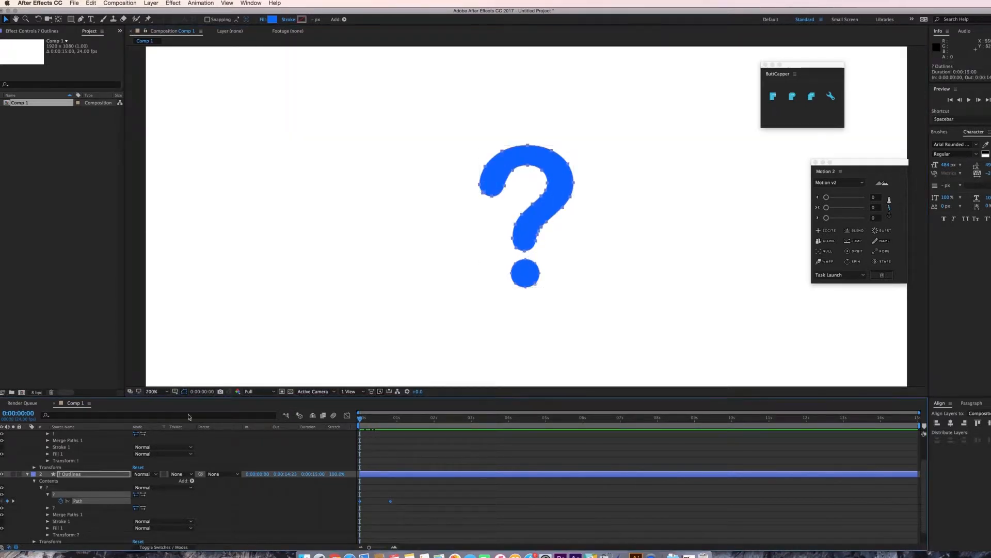
pyautogui.doubleClick(484, 195)
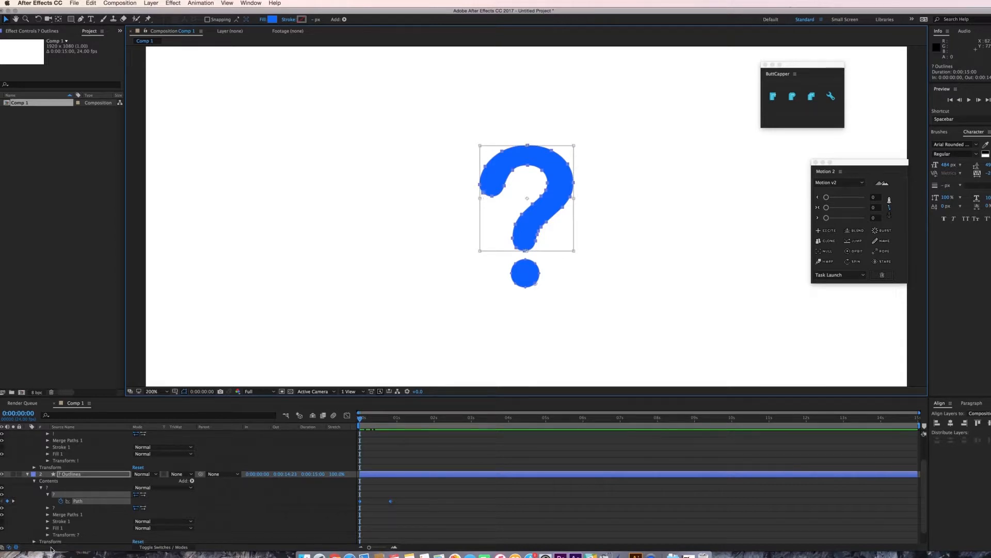
pyautogui.press('k')
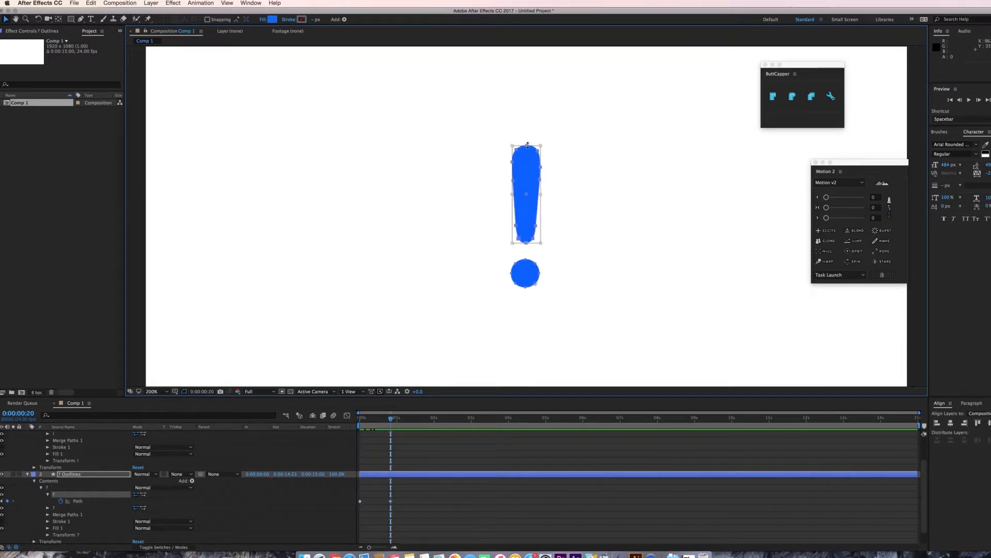
pyautogui.click(79, 501)
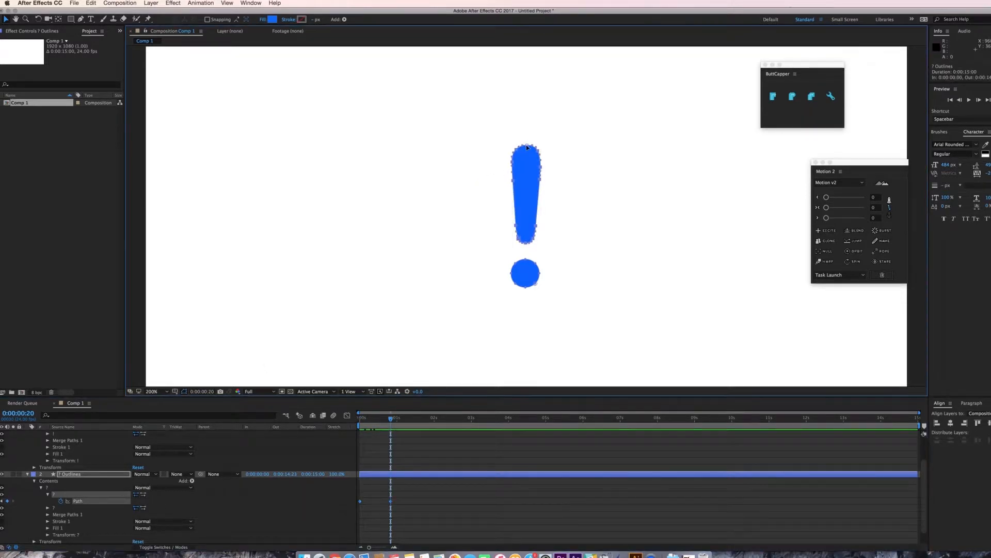
pyautogui.rightClick(527, 147)
pyautogui.moveTo(568, 157)
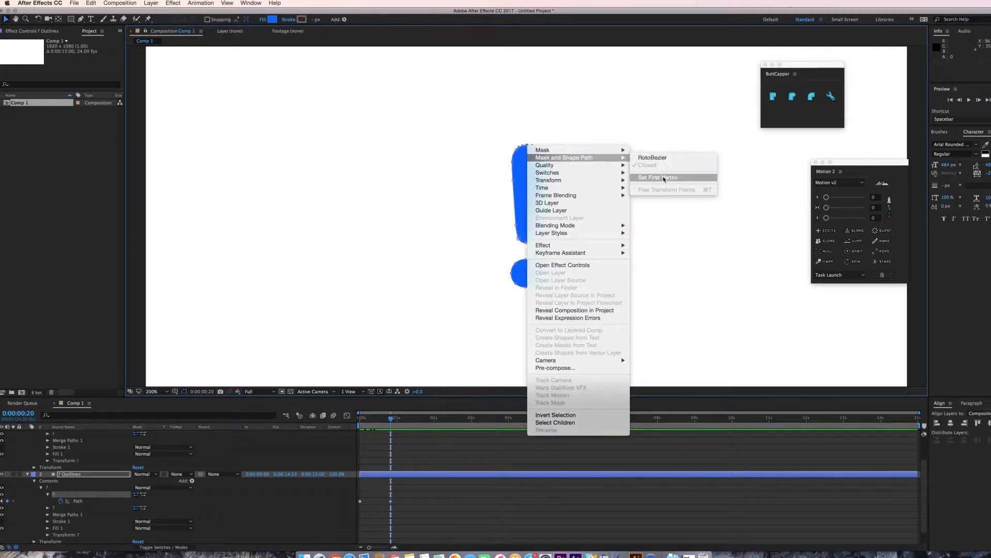
pyautogui.click(658, 177)
pyautogui.press('capslock')
pyautogui.press('capslock')
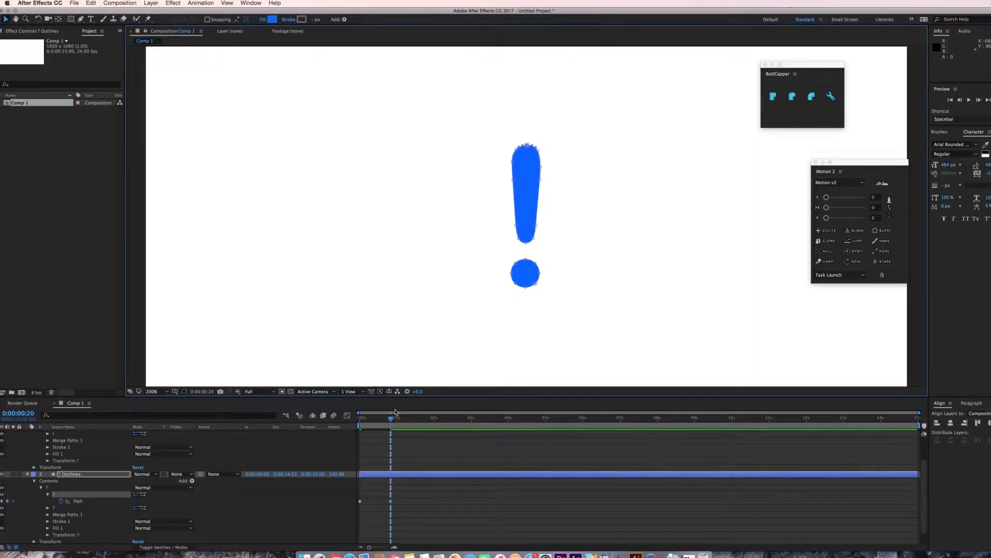
# Set the top point of the question mark path as its first vertex at frame 0 and preview the morph.
pyautogui.moveTo(389, 419); pyautogui.dragTo(359, 419)
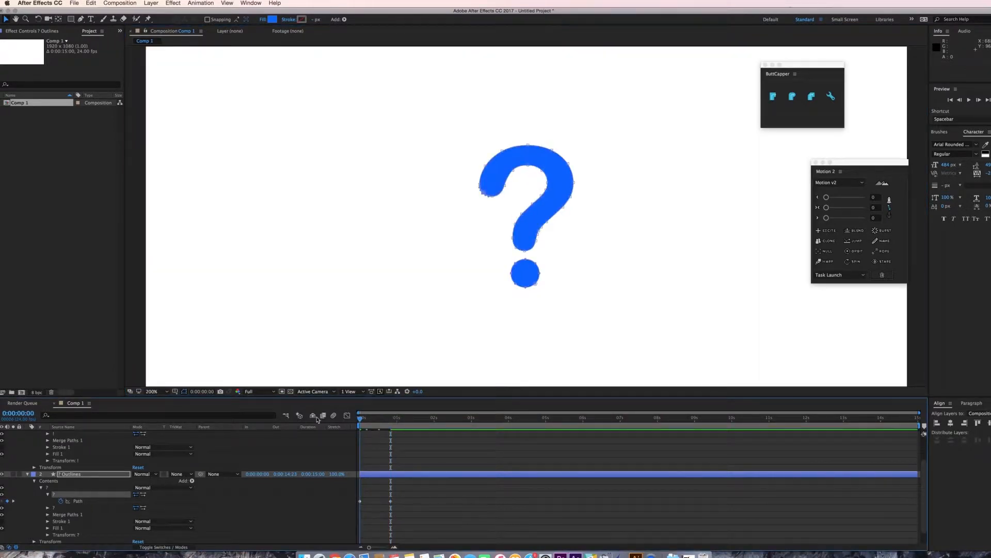
pyautogui.rightClick(528, 145)
pyautogui.moveTo(568, 160)
pyautogui.click(653, 180)
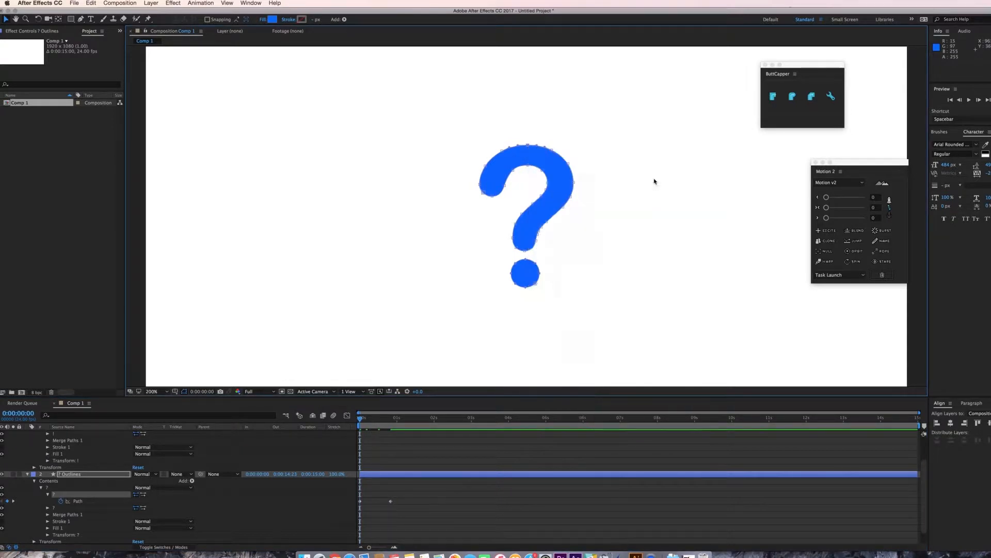
pyautogui.press('space')
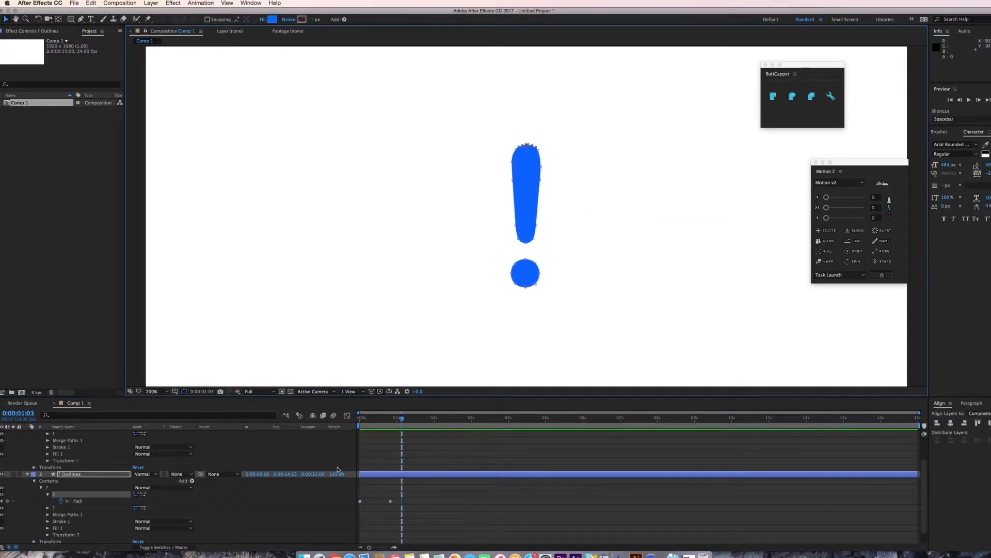
# Shift both path keyframes later so the morph starts at about 1 second 10 frames, then preview it.
pyautogui.moveTo(401, 419); pyautogui.dragTo(360, 419)
pyautogui.moveTo(412, 494)
pyautogui.mouseDown()
pyautogui.moveTo(342, 514)
pyautogui.moveTo(413, 509)
pyautogui.mouseUp()
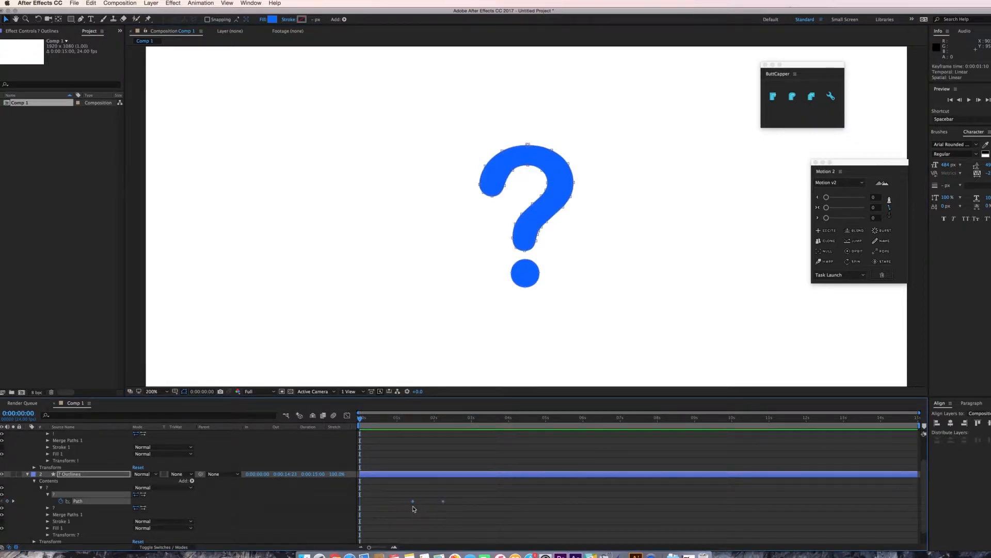
pyautogui.click(412, 418)
pyautogui.press('space')
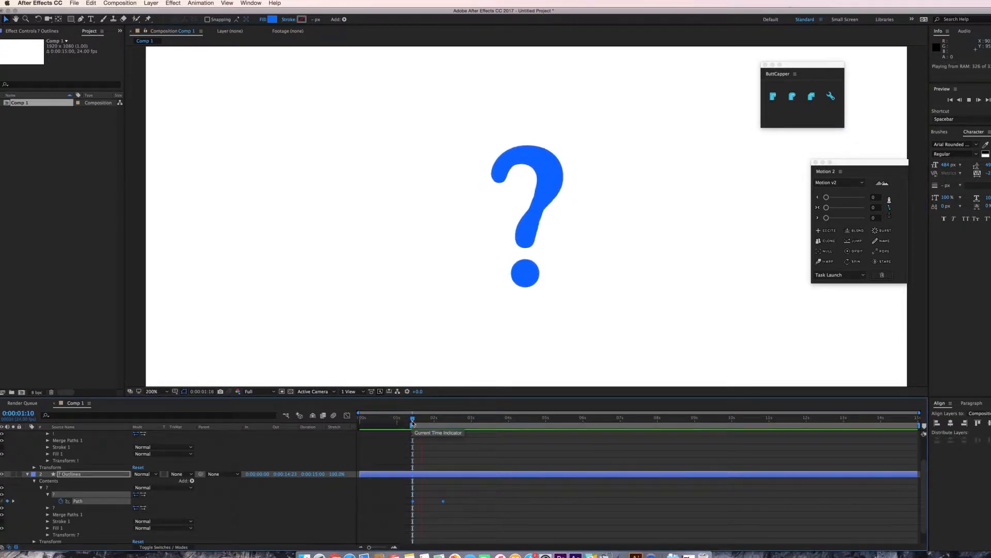
pyautogui.press('space')
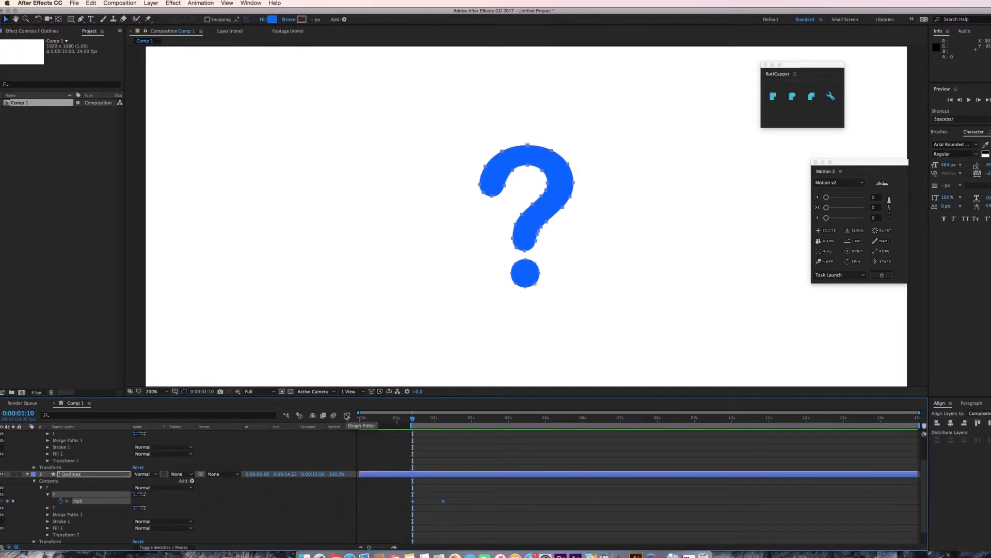
# Inspect the path keyframes' speed graph and preview the animation again.
pyautogui.click(347, 416)
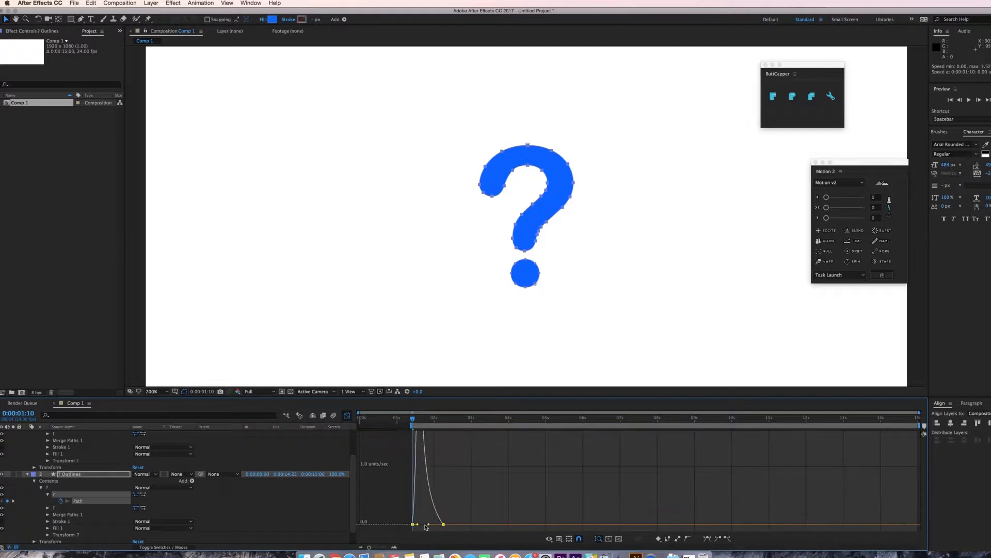
pyautogui.click(348, 416)
pyautogui.press('space')
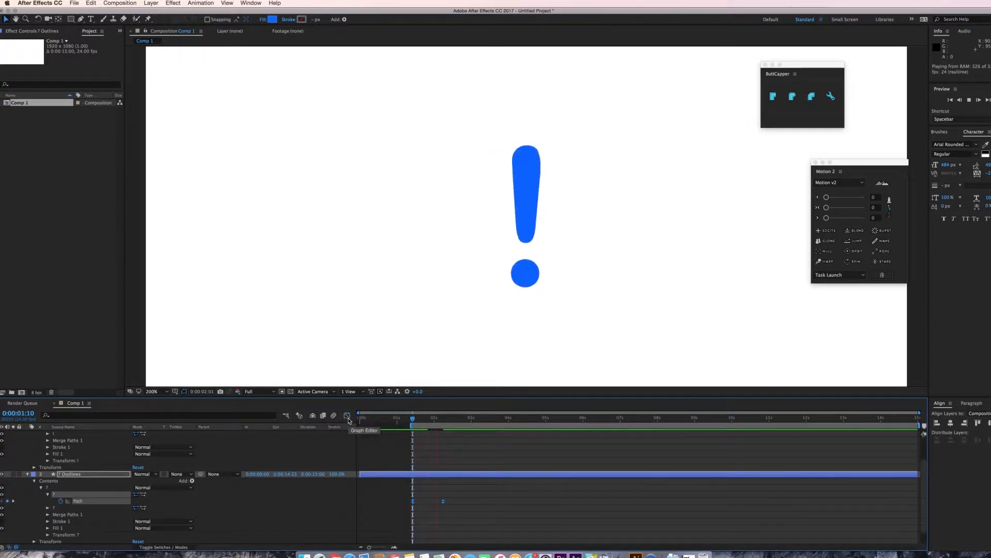
pyautogui.press('space')
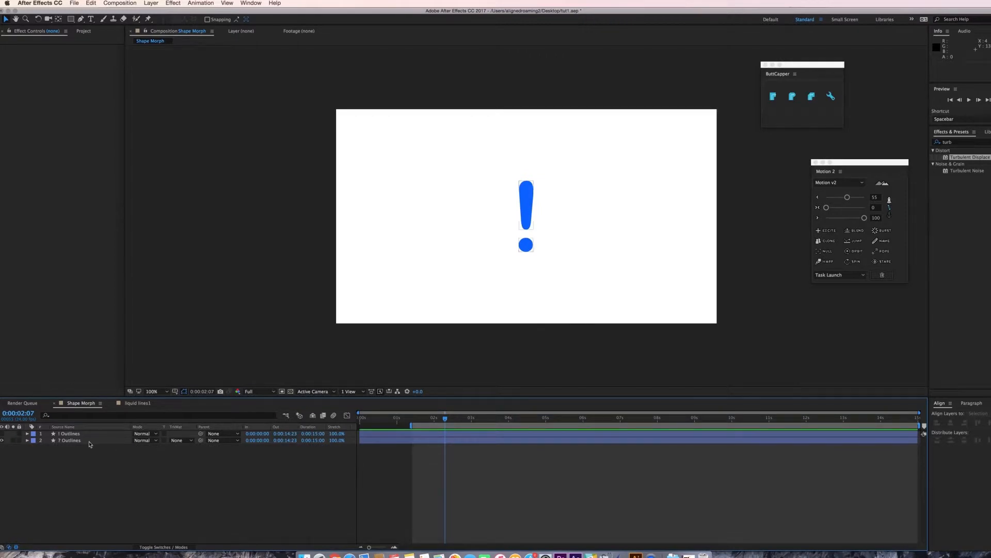
# Create a new empty shape layer in the composition.
pyautogui.click(89, 434)
pyautogui.click(151, 4)
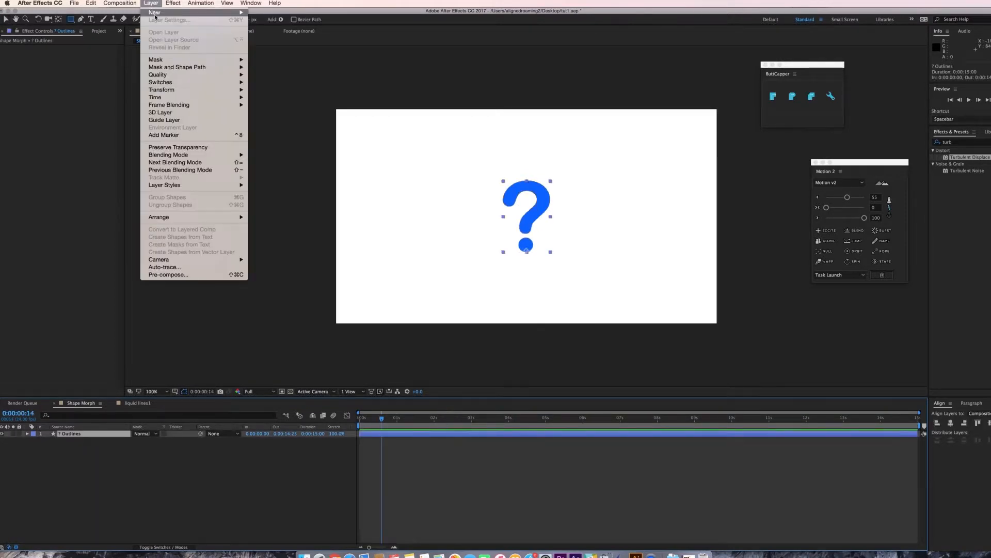
pyautogui.moveTo(155, 12)
pyautogui.click(288, 53)
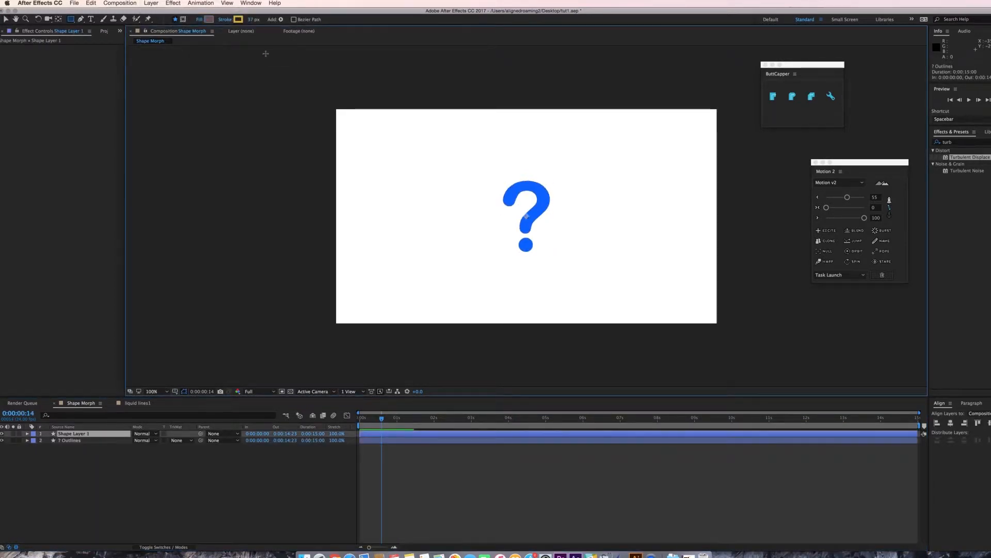
# Draw an open curved path with the Pen tool from below the frame, through the question mark, out to the left edge.
pyautogui.click(27, 434)
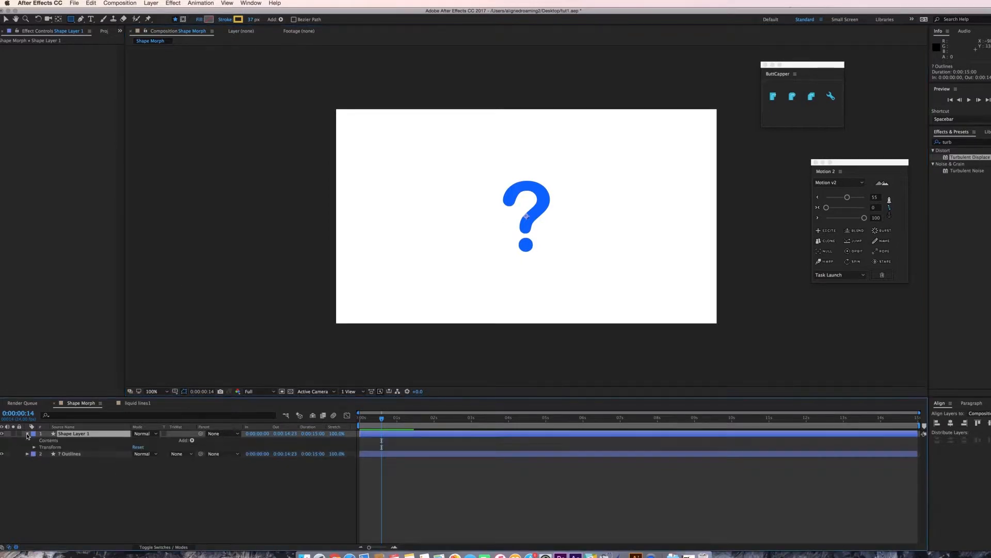
pyautogui.press('g')
pyautogui.click(559, 330)
pyautogui.moveTo(526, 245)
pyautogui.mouseDown()
pyautogui.moveTo(545, 195)
pyautogui.moveTo(508, 195)
pyautogui.mouseUp()
pyautogui.moveTo(498, 221); pyautogui.dragTo(490, 232)
pyautogui.moveTo(428, 241); pyautogui.dragTo(380, 231)
pyautogui.moveTo(328, 239); pyautogui.dragTo(312, 250)
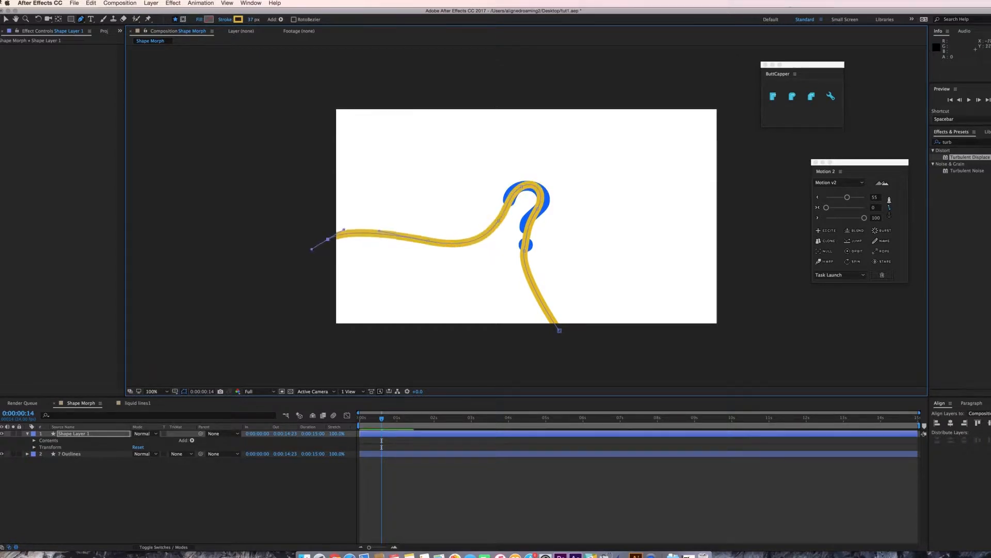
# Adjust the path's vertices and handles so the curve follows the question mark's hook and stem.
pyautogui.click(5, 19)
pyautogui.moveTo(525, 251); pyautogui.dragTo(525, 248)
pyautogui.moveTo(537, 209); pyautogui.dragTo(525, 225)
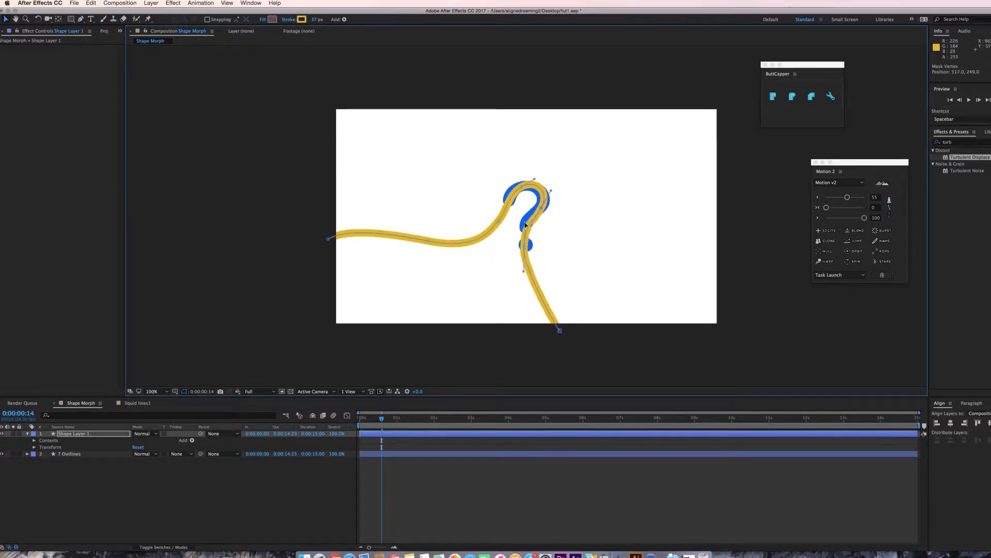
pyautogui.moveTo(559, 331); pyautogui.dragTo(567, 331)
pyautogui.moveTo(524, 271); pyautogui.dragTo(527, 274)
# Set the shape layer's stroke width to 86 px.
pyautogui.click(73, 434)
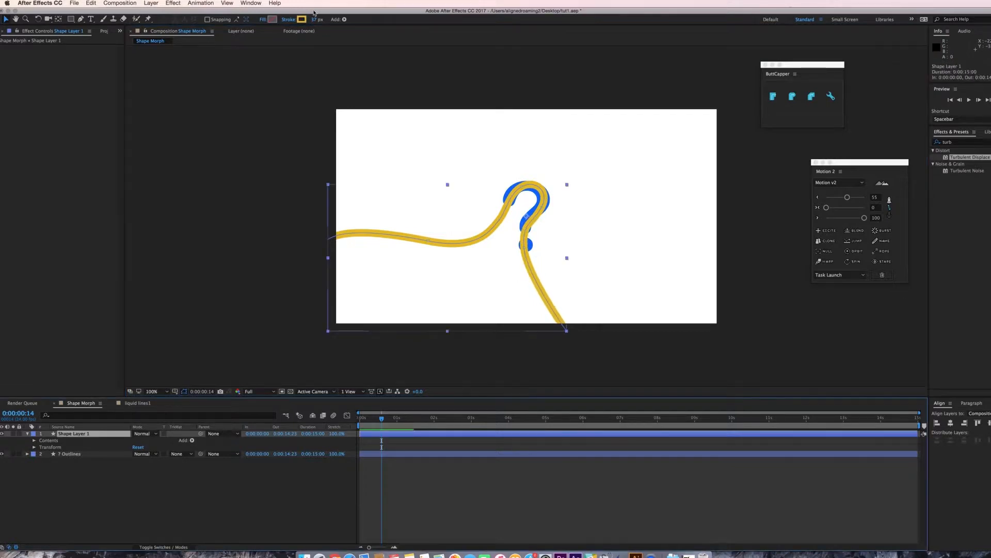
pyautogui.click(315, 19)
pyautogui.moveTo(315, 20); pyautogui.dragTo(339, 21)
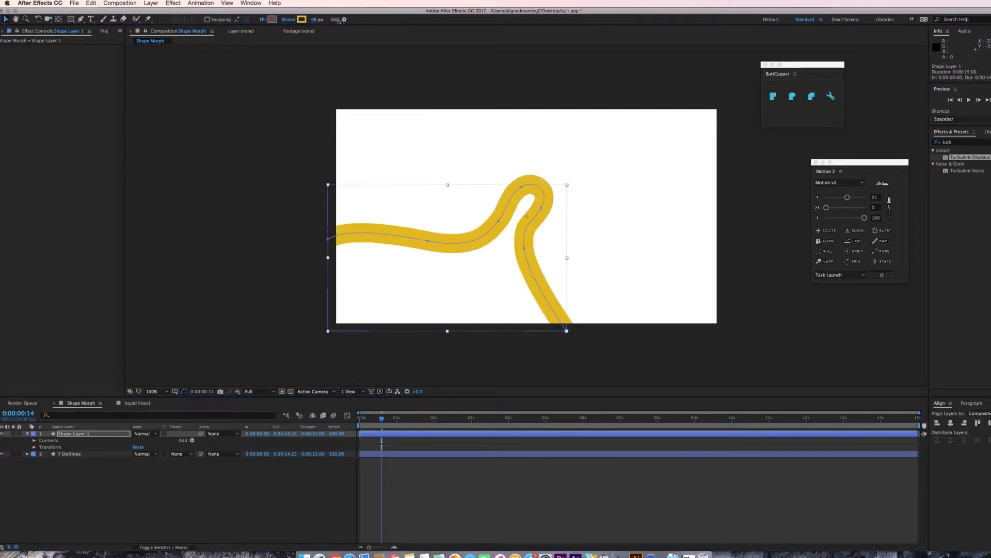
# Set the stroke's line cap to Round Cap.
pyautogui.click(34, 440)
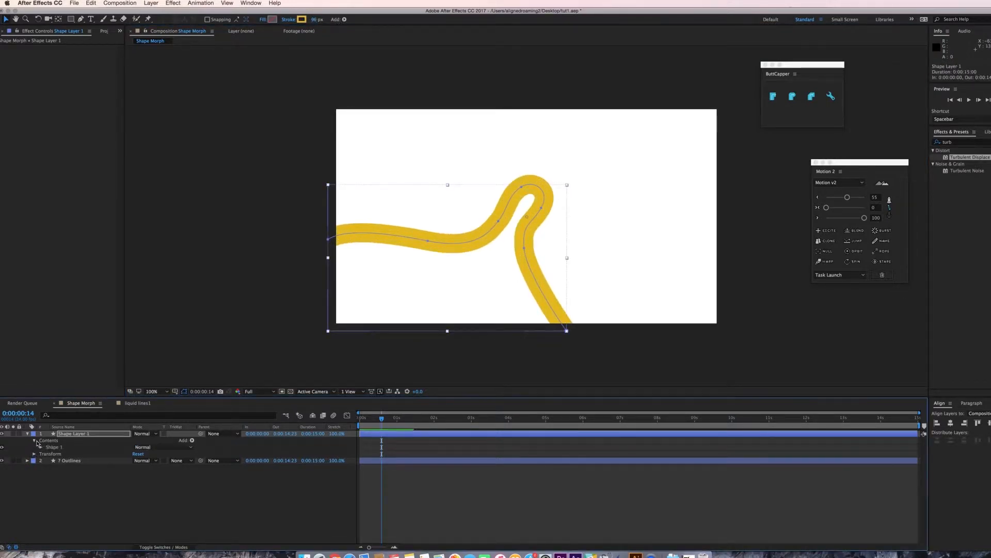
pyautogui.click(40, 447)
pyautogui.click(48, 454)
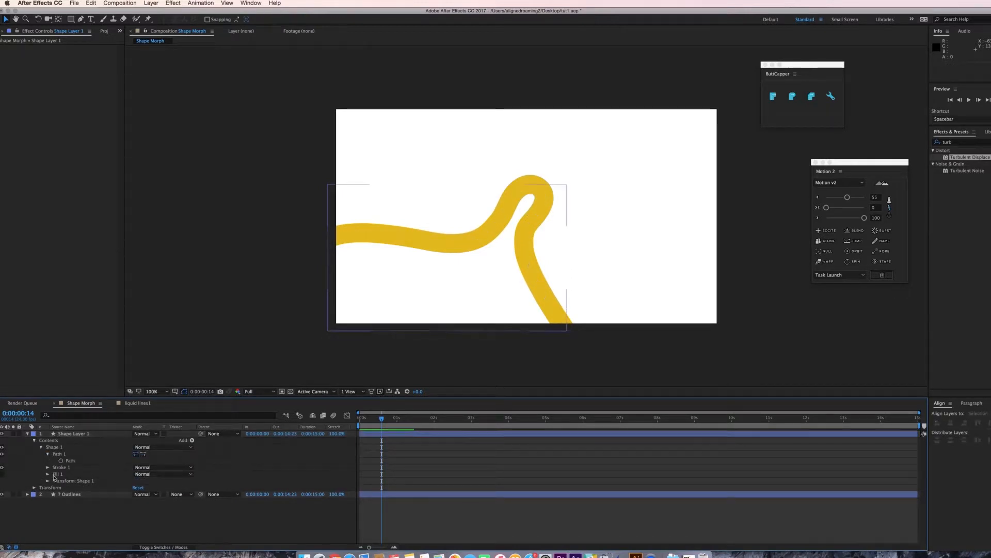
pyautogui.click(47, 468)
pyautogui.click(145, 501)
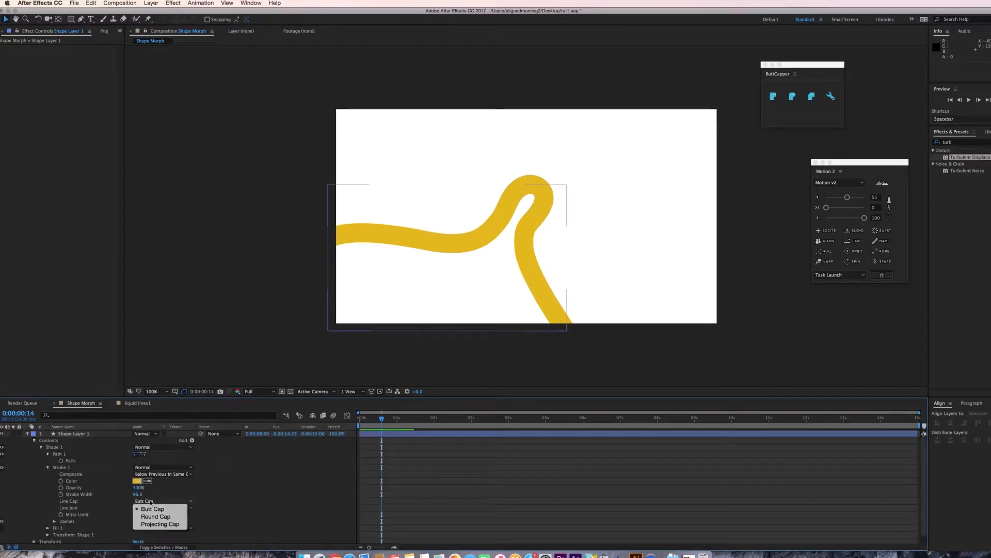
pyautogui.click(155, 517)
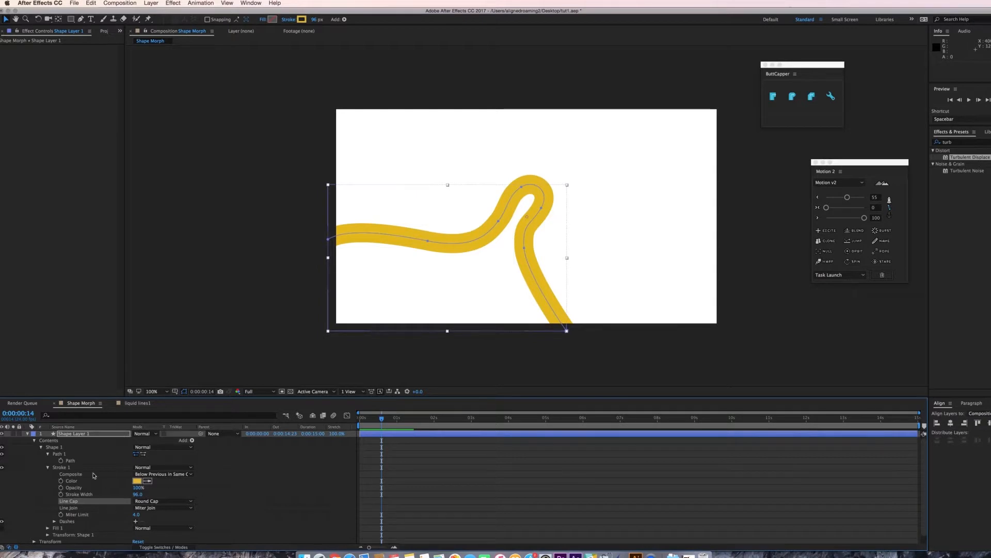
# Add Trim Paths to the shape and keyframe its Start at 100% at frame 0.
pyautogui.click(192, 440)
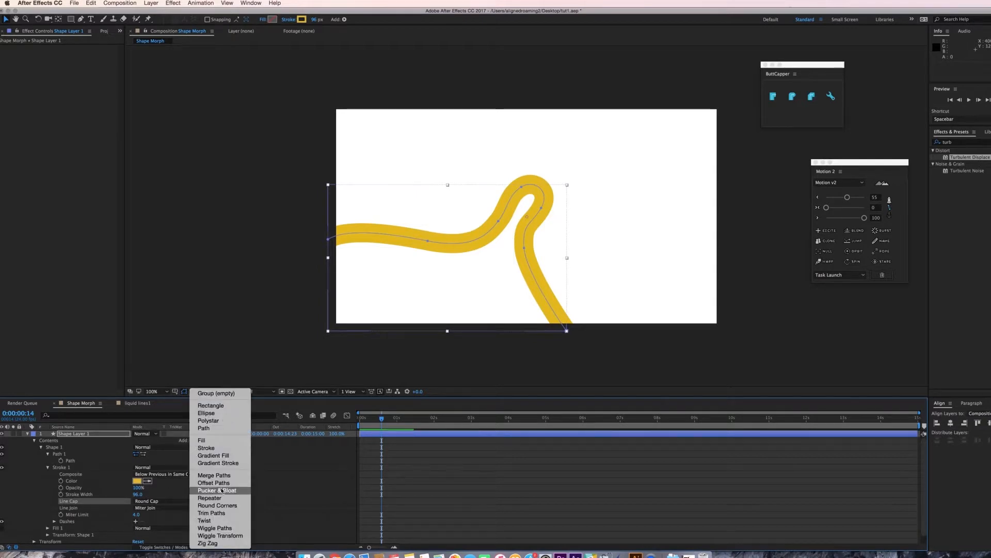
pyautogui.click(209, 512)
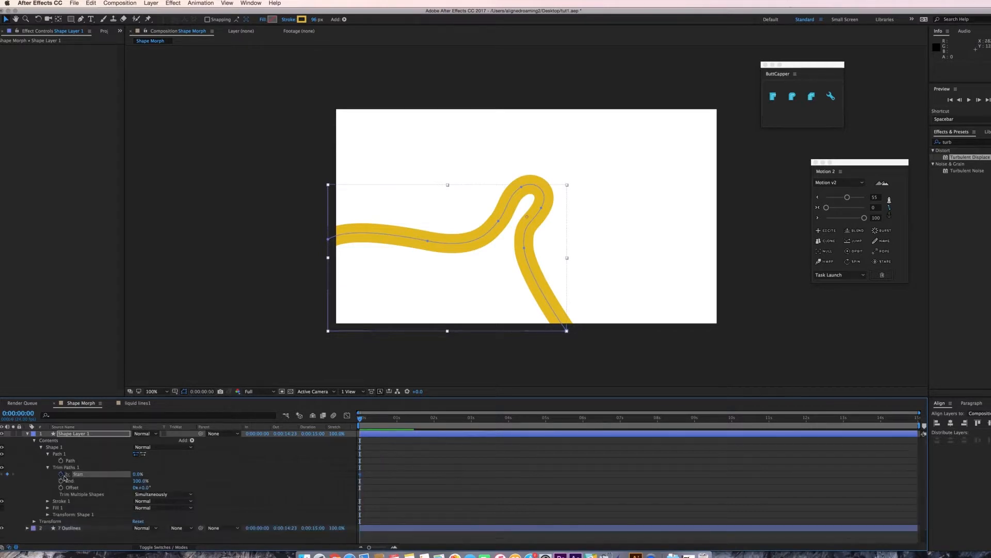
pyautogui.moveTo(138, 476); pyautogui.dragTo(325, 478)
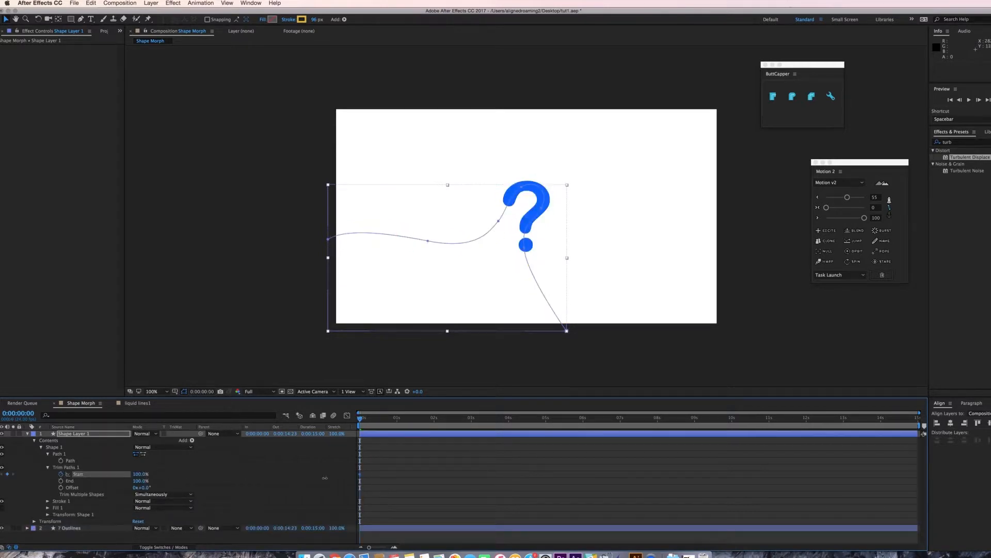
# Move 20 frames ahead and set the Trim Paths Start to 0%.
pyautogui.hotkey('shift', 'pagedown')
pyautogui.hotkey('shift', 'pagedown')
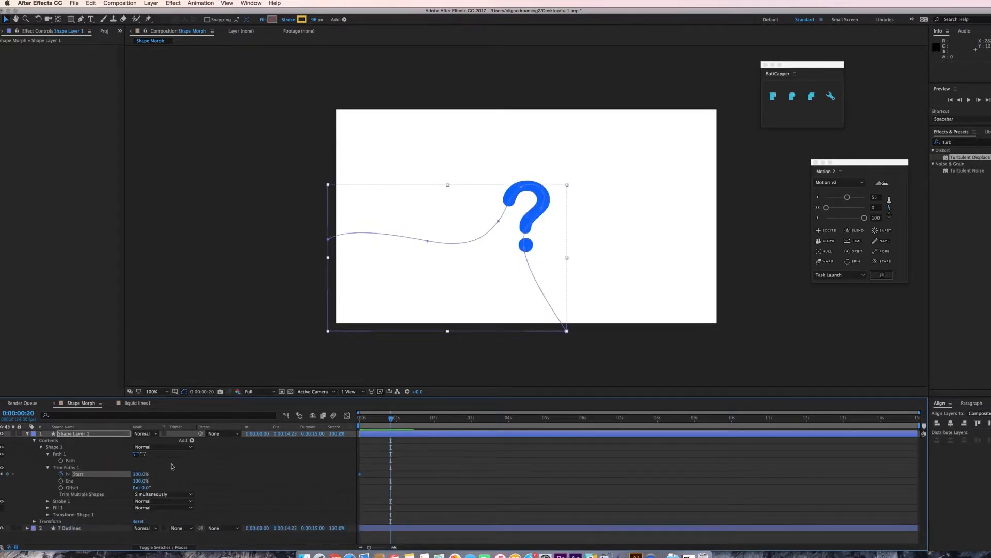
pyautogui.press('Return')
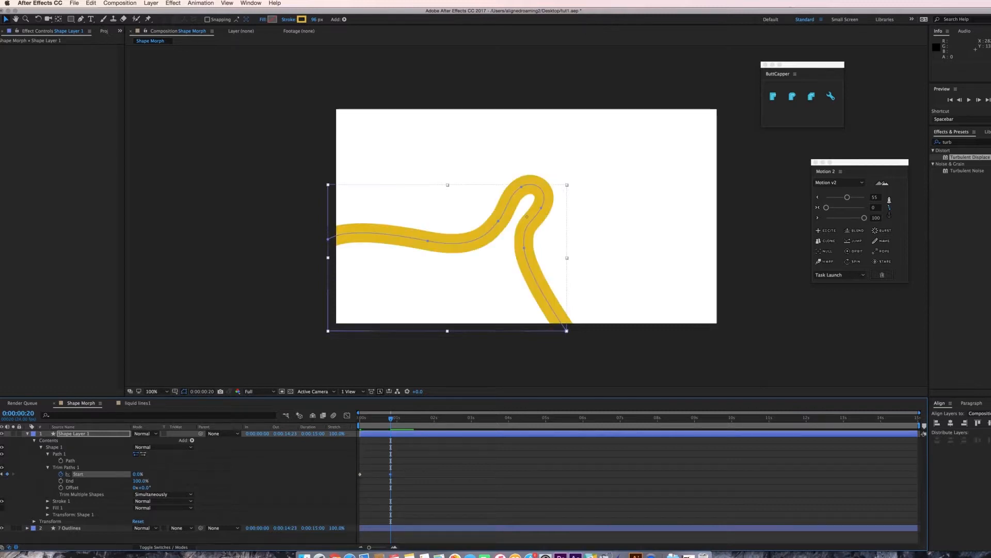
# Preview the trim paths stroke animation.
pyautogui.press('space')
pyautogui.press('space')
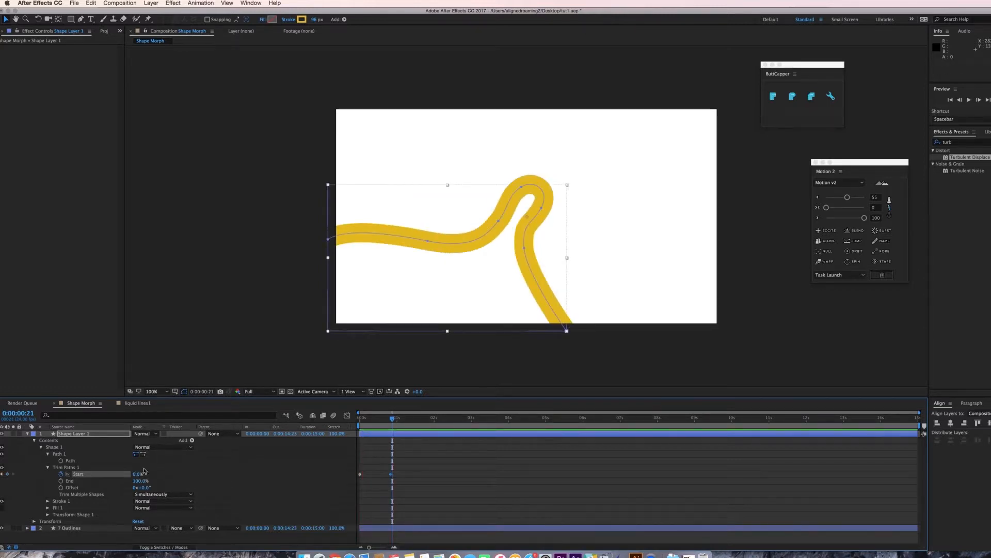
pyautogui.click(144, 455)
pyautogui.press('space')
pyautogui.press('space')
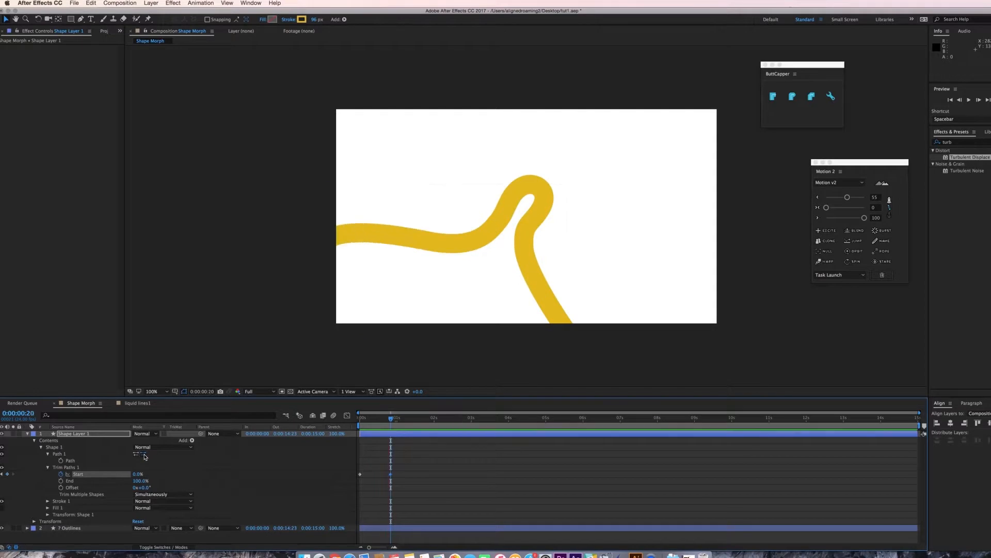
pyautogui.moveTo(392, 418); pyautogui.dragTo(369, 425)
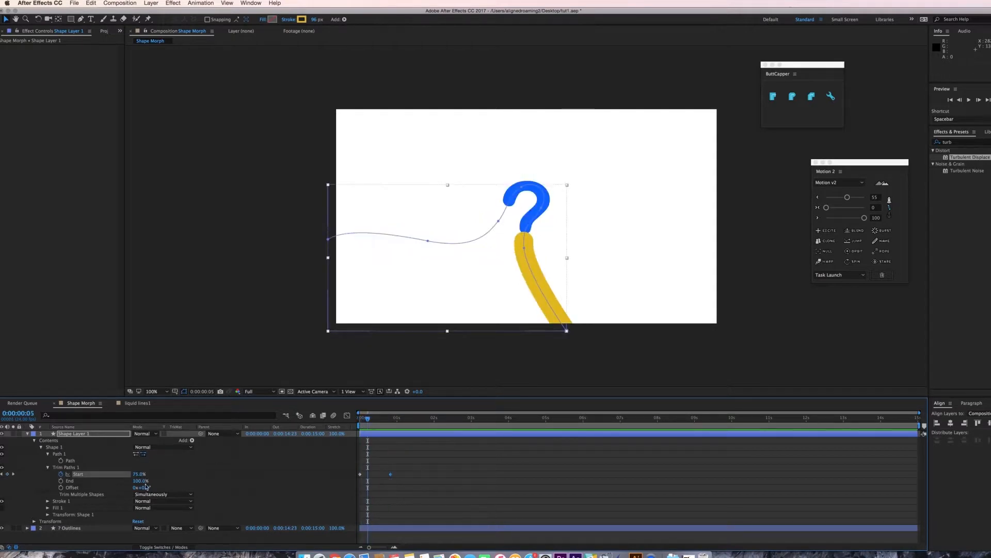
# Set the question mark layer's track matte to Alpha, using the stroke shape layer above it.
pyautogui.click(27, 434)
pyautogui.click(85, 441)
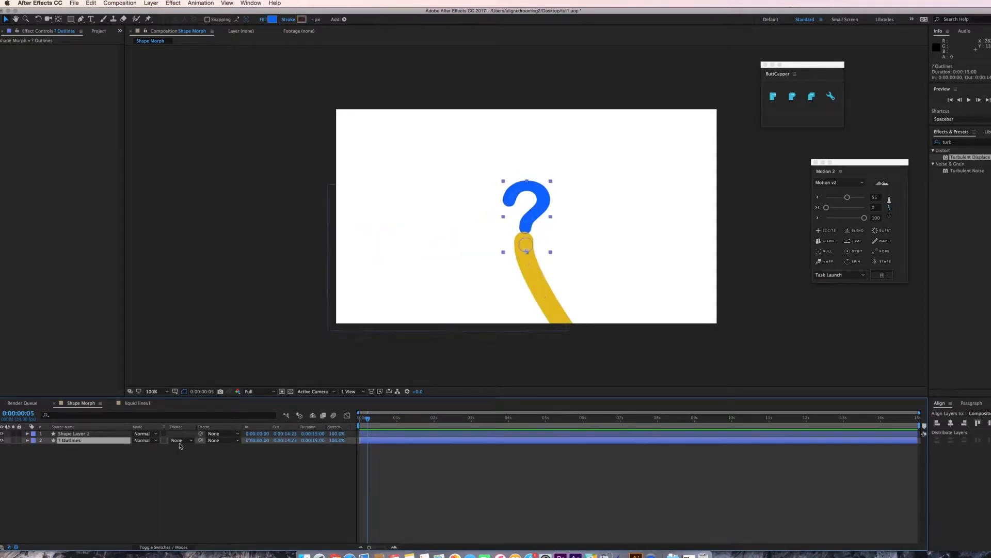
pyautogui.click(178, 441)
pyautogui.click(191, 461)
# Preview the question mark being revealed by the stroke.
pyautogui.press('space')
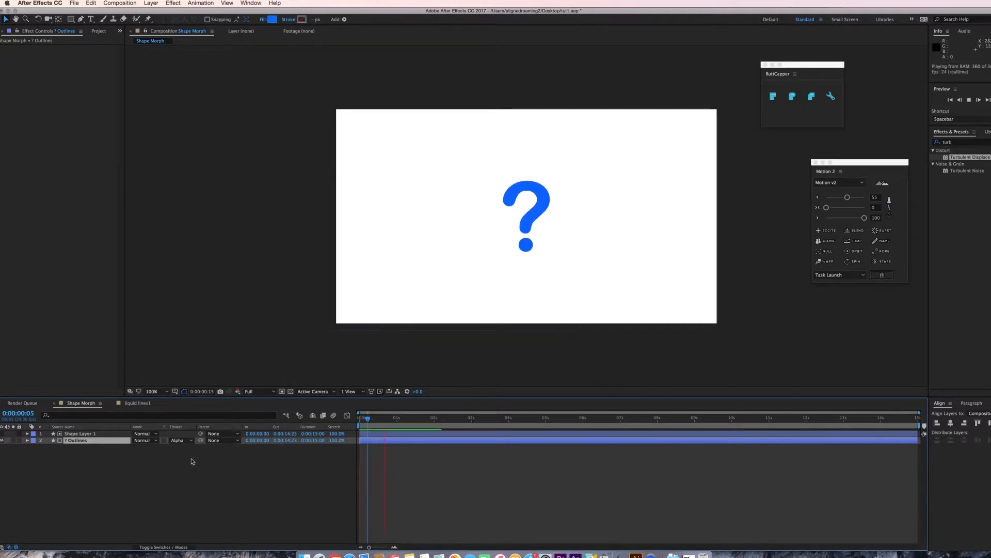
pyautogui.press('space')
pyautogui.press('space')
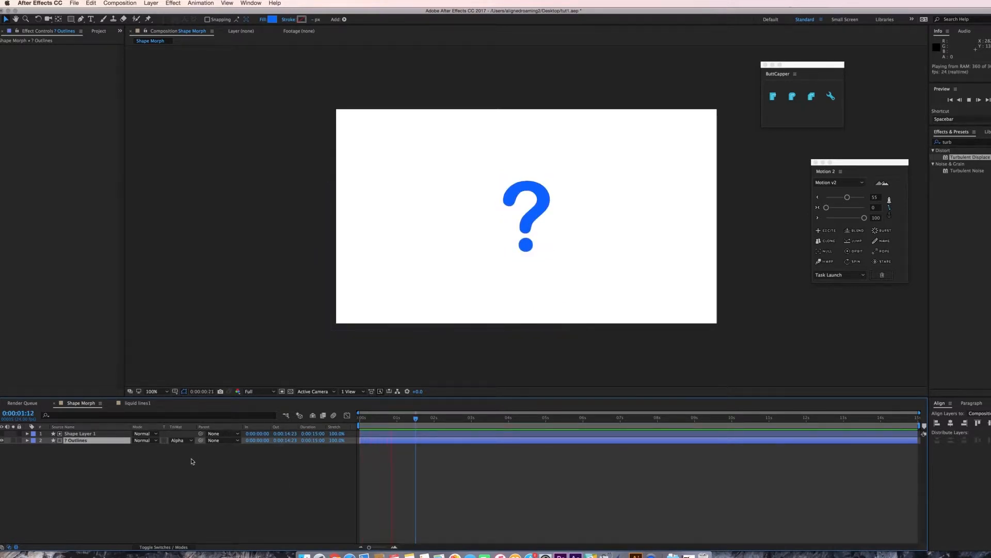
pyautogui.press('space')
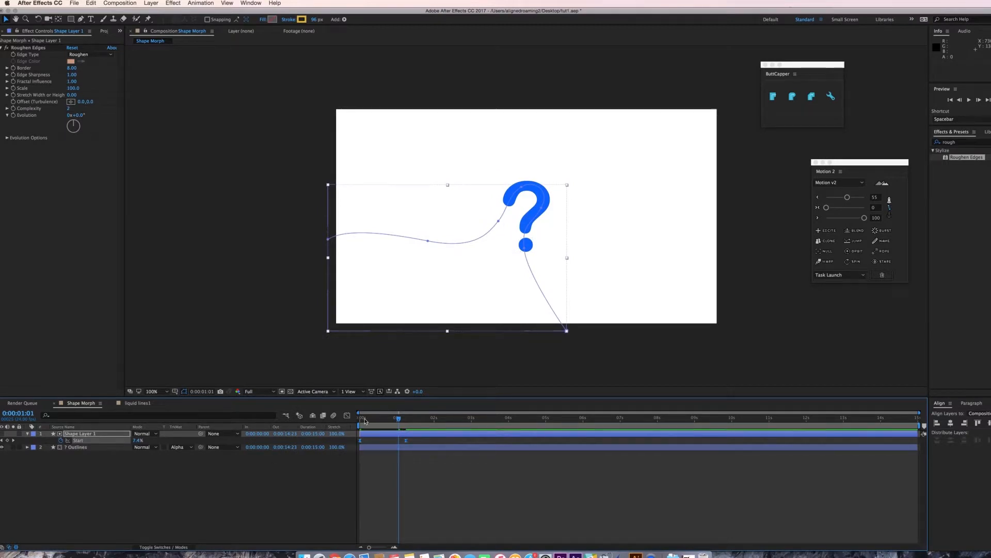
# Ease the Start keyframes in the speed graph and preview the reveal.
pyautogui.click(347, 415)
pyautogui.moveTo(415, 433); pyautogui.dragTo(331, 450)
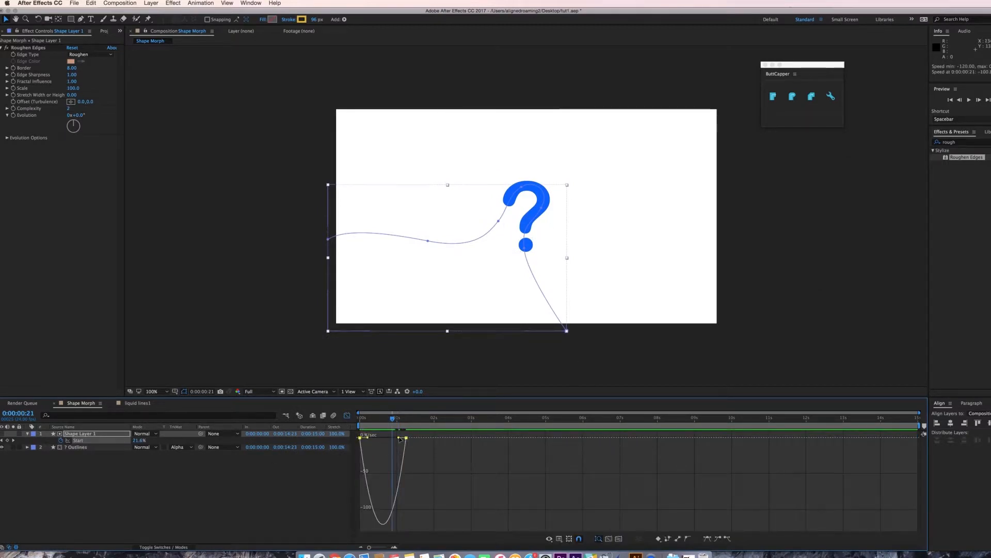
pyautogui.click(348, 415)
pyautogui.press('space')
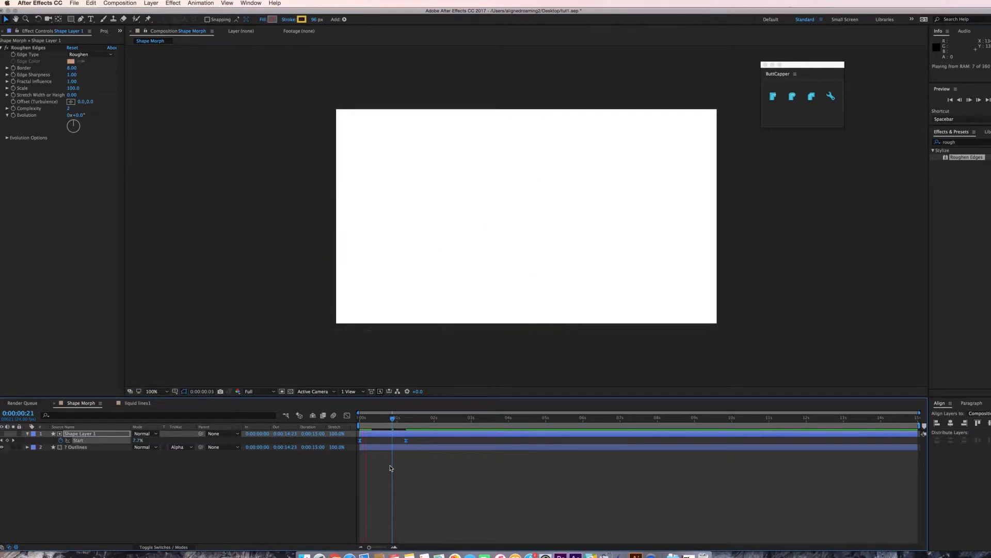
pyautogui.press('space')
# Split the question mark layer at 1 second 6 frames and preview.
pyautogui.moveTo(407, 421); pyautogui.dragTo(406, 445)
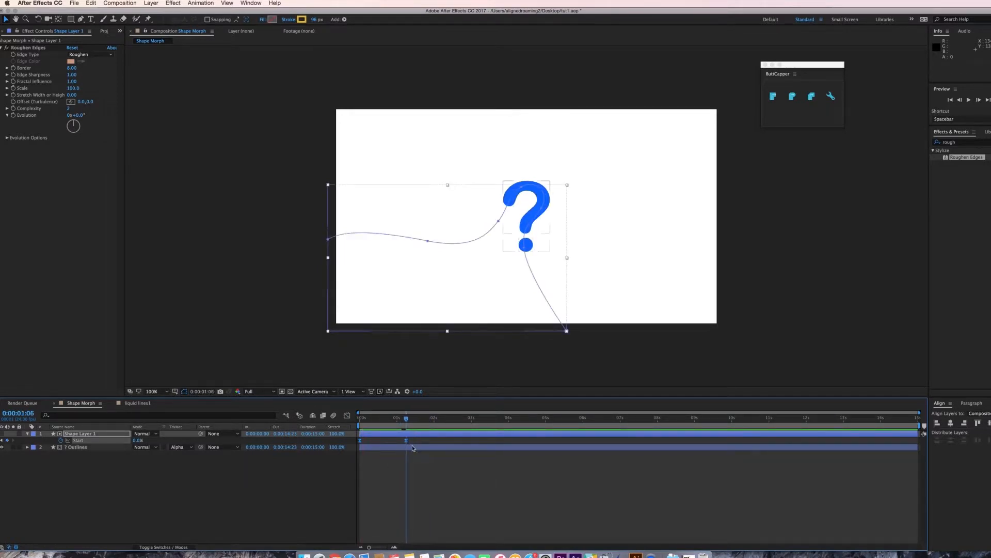
pyautogui.click(412, 447)
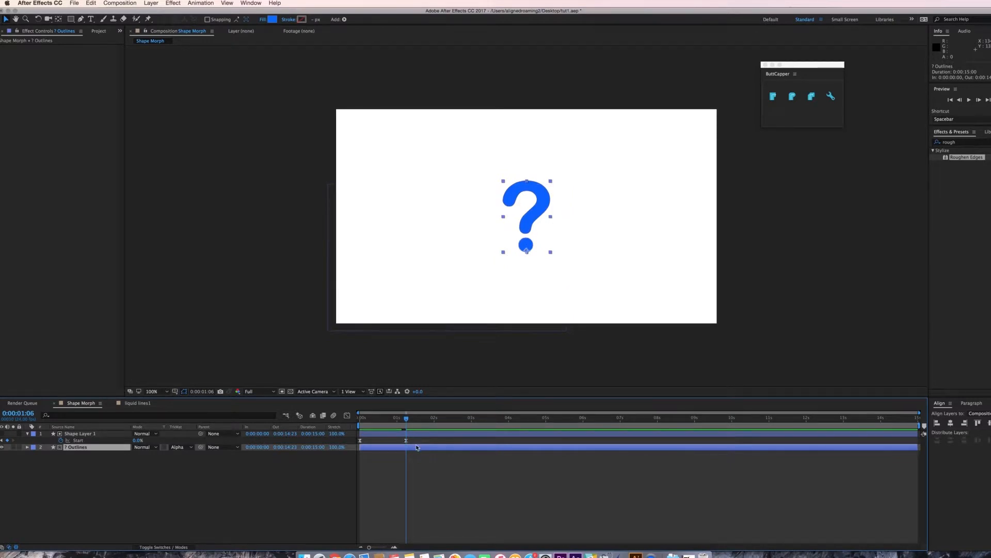
pyautogui.press('super+shift+d')
pyautogui.click(304, 494)
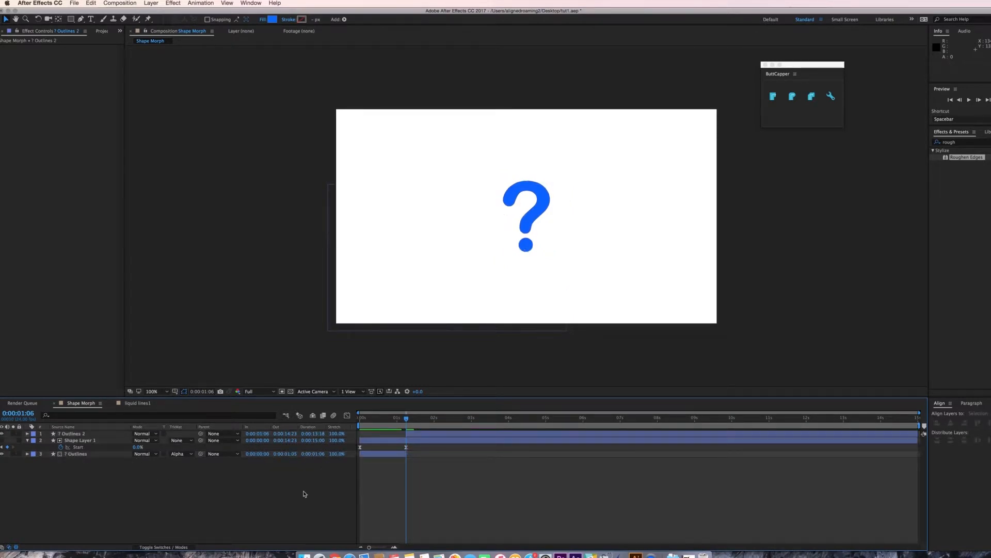
pyautogui.press('space')
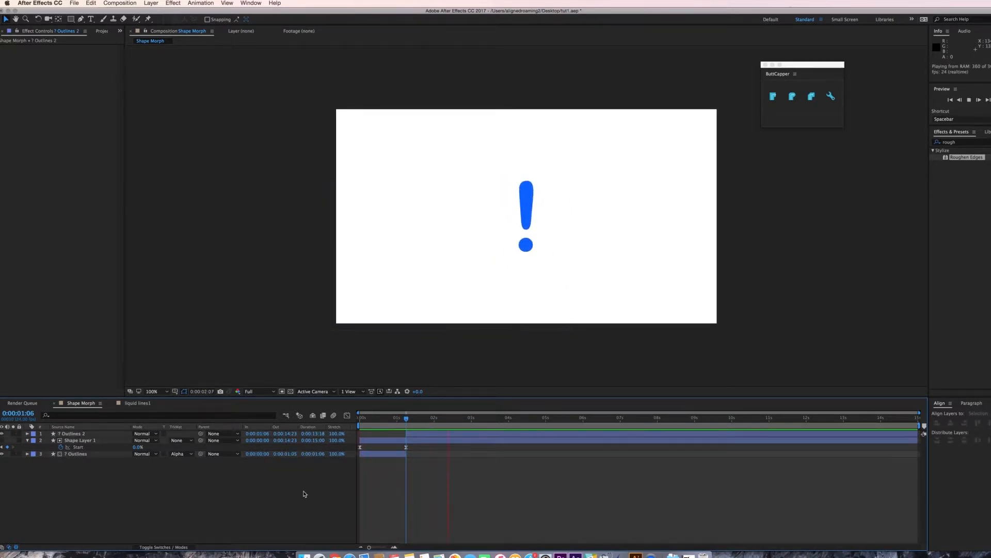
pyautogui.press('space')
# Shift the exclamation layer's path keyframes earlier to begin at its in-point and preview.
pyautogui.click(412, 432)
pyautogui.press('u')
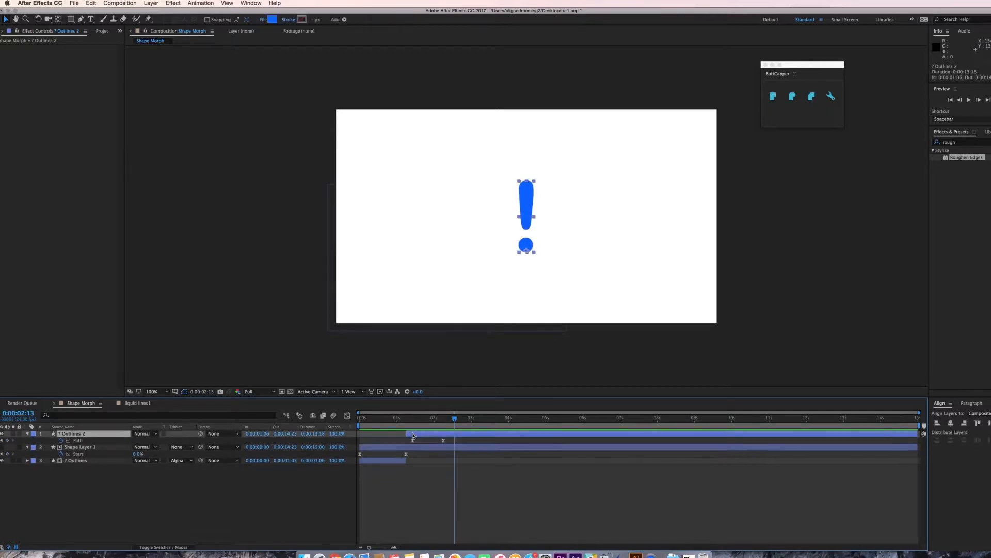
pyautogui.moveTo(449, 438); pyautogui.dragTo(410, 444)
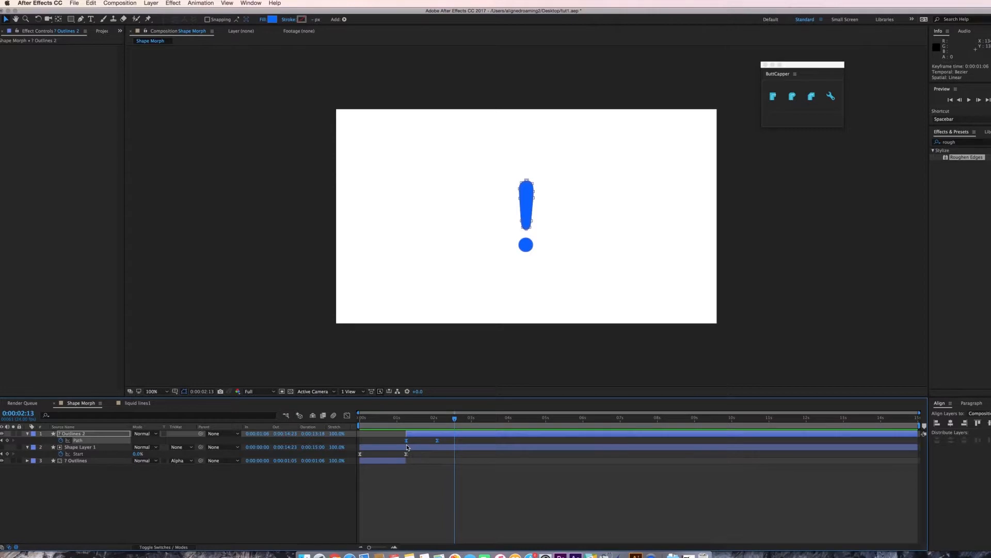
pyautogui.press('space')
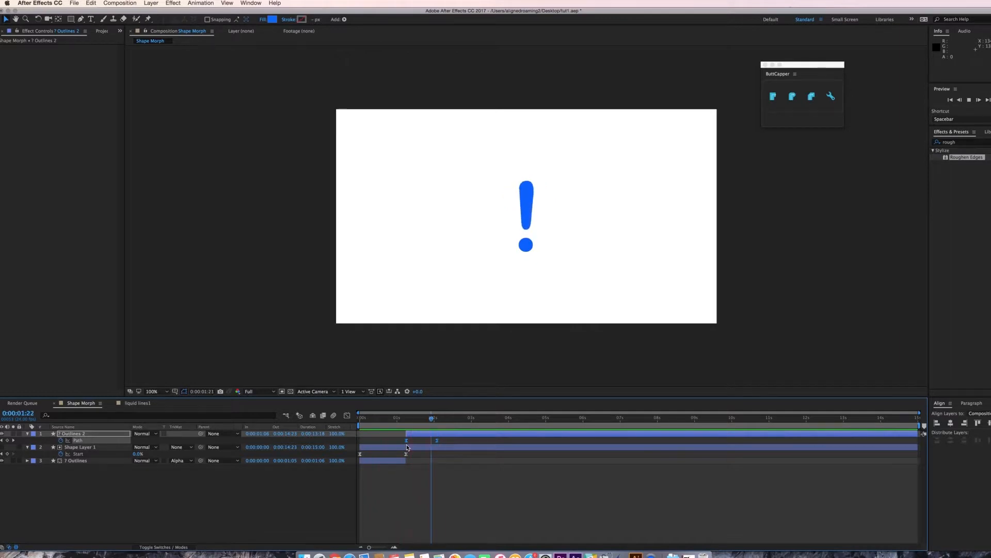
# Move the exclamation layer to start at 22 frames and preview.
pyautogui.moveTo(420, 437); pyautogui.dragTo(395, 419)
pyautogui.press('space')
pyautogui.press('space')
# Trim the first question mark layer's out point at 22 frames.
pyautogui.click(395, 419)
pyautogui.click(393, 461)
pyautogui.hotkey('alt', ']')
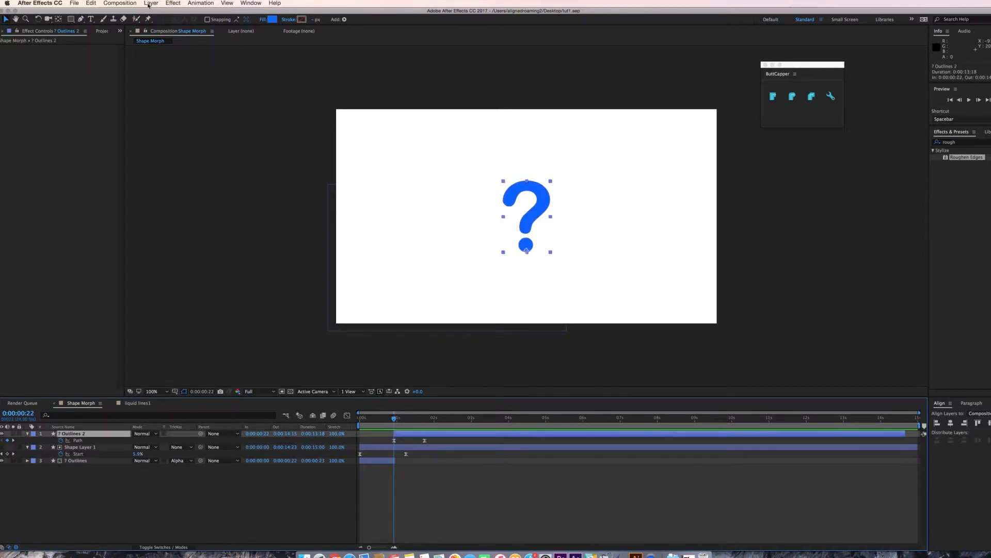
# Add a new Null Object and parent the other three layers to Null 1.
pyautogui.click(148, 4)
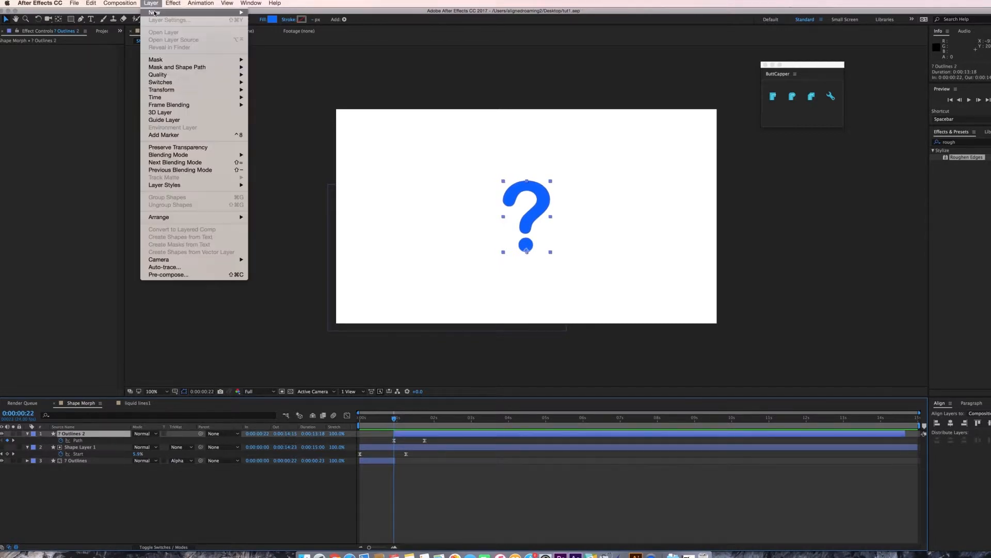
pyautogui.moveTo(217, 12)
pyautogui.click(274, 45)
pyautogui.moveTo(83, 498); pyautogui.dragTo(86, 439)
pyautogui.moveTo(201, 441); pyautogui.dragTo(78, 434)
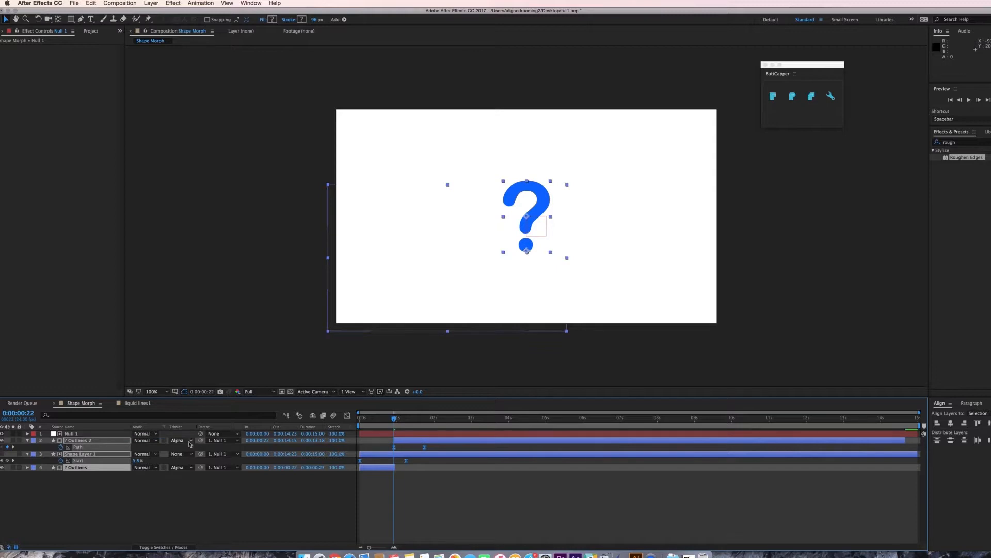
pyautogui.click(188, 441)
pyautogui.click(189, 448)
pyautogui.click(96, 434)
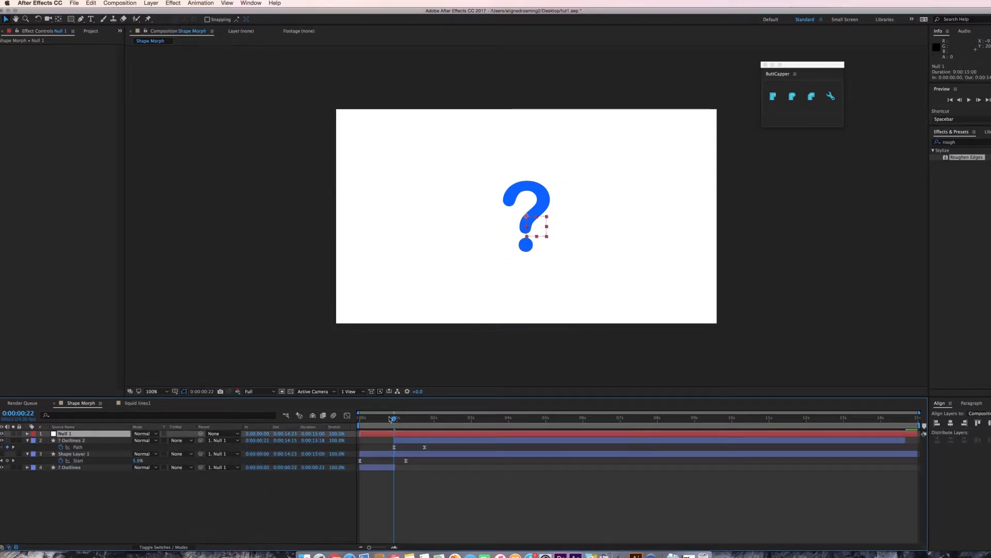
# Show Null 1's Rotation and set a rotation keyframe at 22 frames.
pyautogui.moveTo(391, 419)
pyautogui.mouseDown()
pyautogui.moveTo(375, 419)
pyautogui.moveTo(424, 420)
pyautogui.moveTo(394, 425)
pyautogui.mouseUp()
pyautogui.press('r')
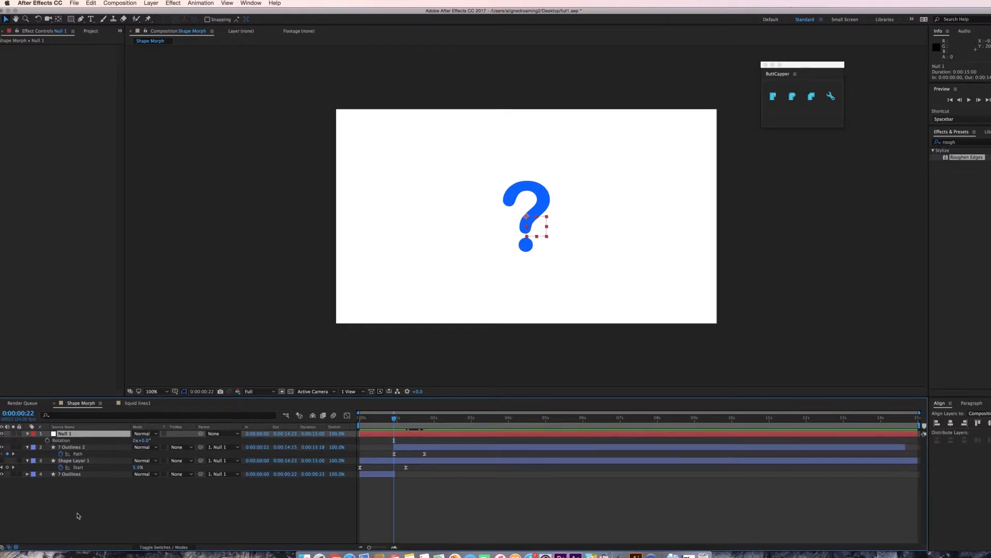
pyautogui.click(48, 441)
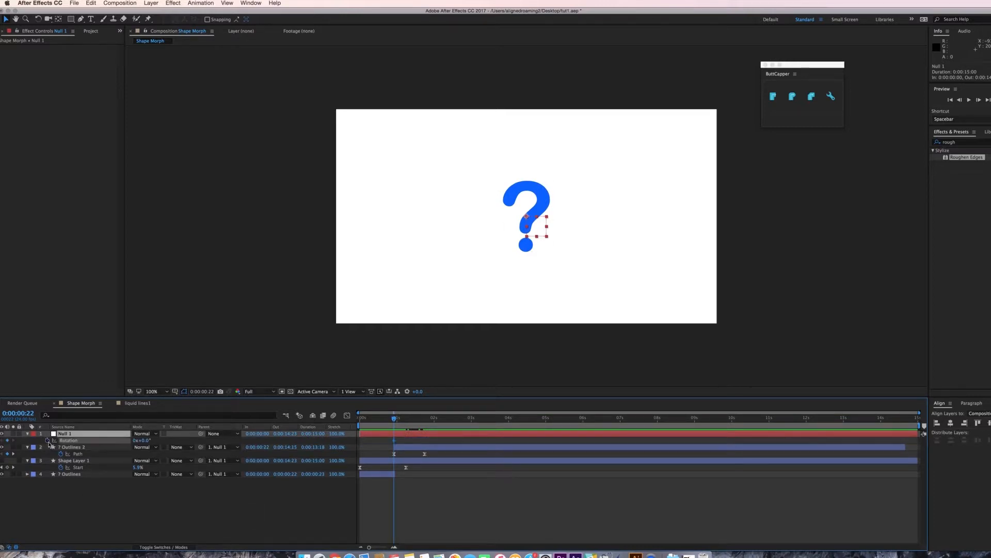
pyautogui.hotkey('shift', 'pagedown')
pyautogui.moveTo(140, 441); pyautogui.dragTo(151, 449)
pyautogui.press('super+z')
pyautogui.click(101, 435)
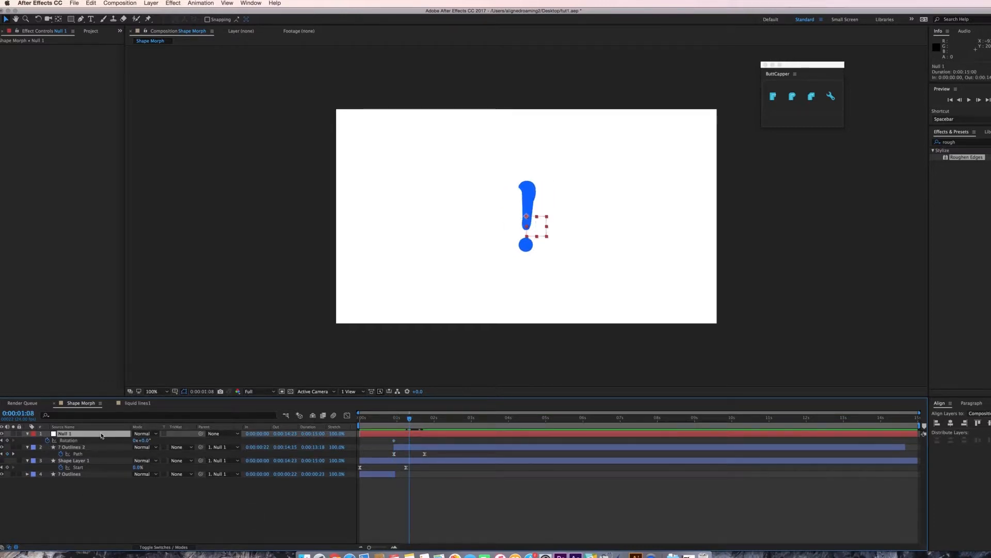
# Keyframe the null's rotation to 32° at 1:08 and back to 0° at 1:18, then preview.
pyautogui.press('y')
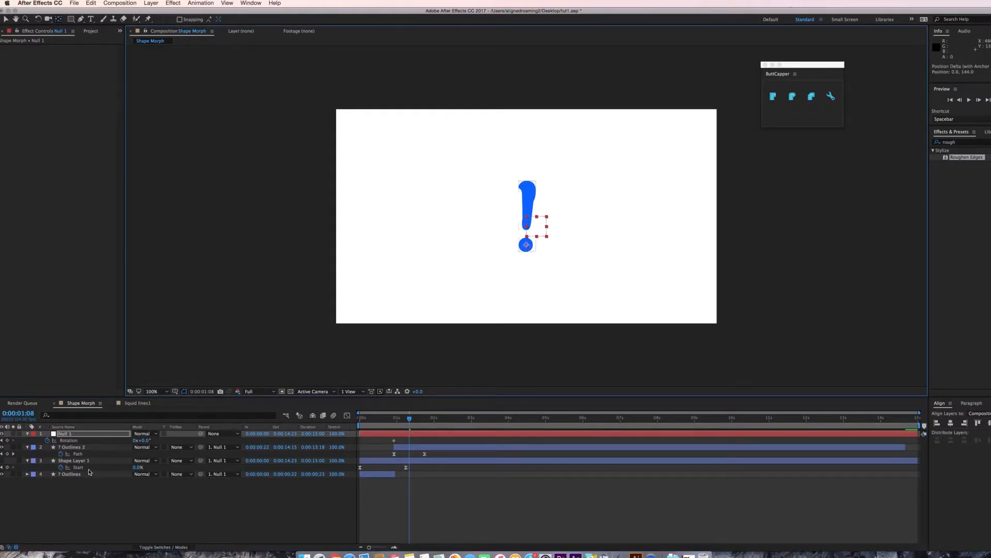
pyautogui.hotkey('shift', 'pageup')
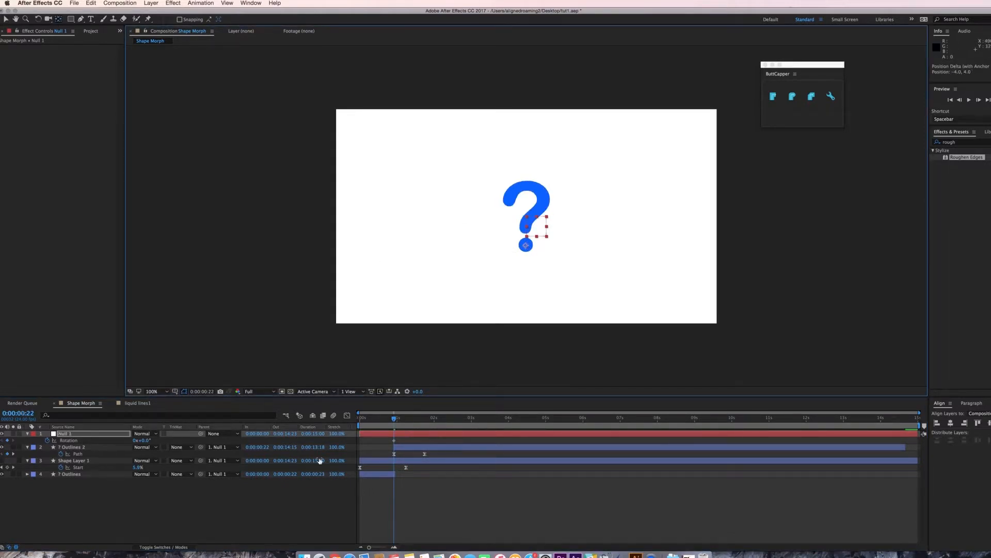
pyautogui.hotkey('shift', 'pagedown')
pyautogui.moveTo(147, 440); pyautogui.dragTo(160, 440)
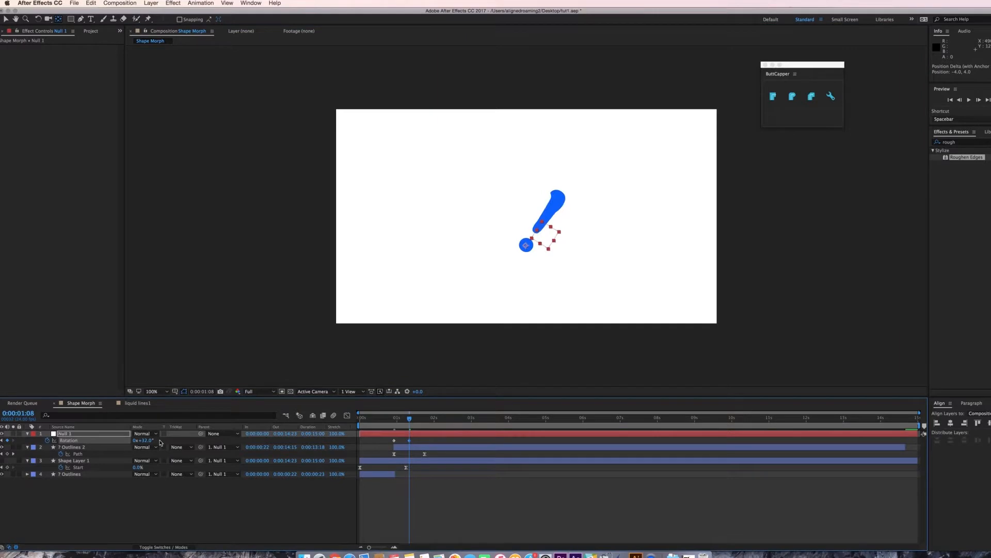
pyautogui.hotkey('shift', 'pagedown')
pyautogui.moveTo(398, 440); pyautogui.dragTo(390, 444)
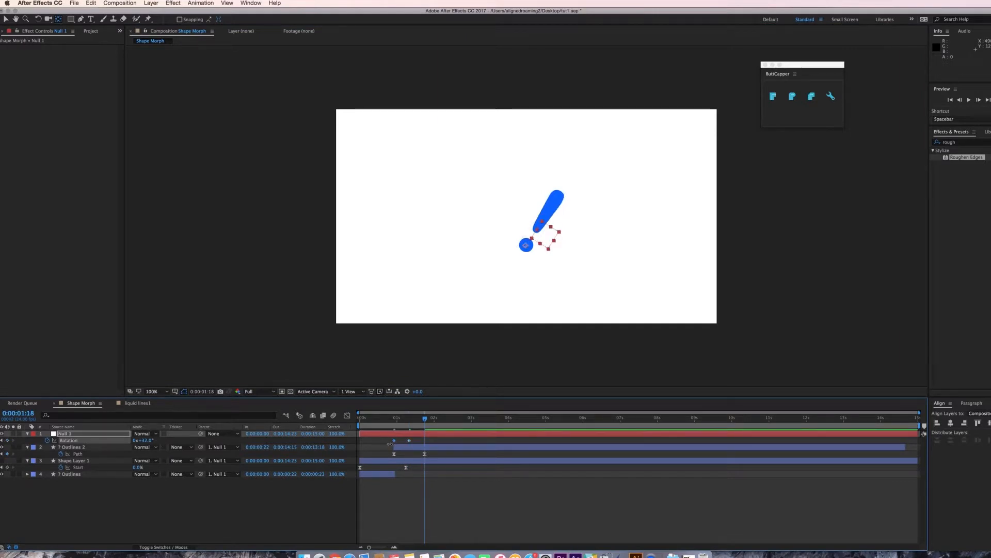
pyautogui.press('space')
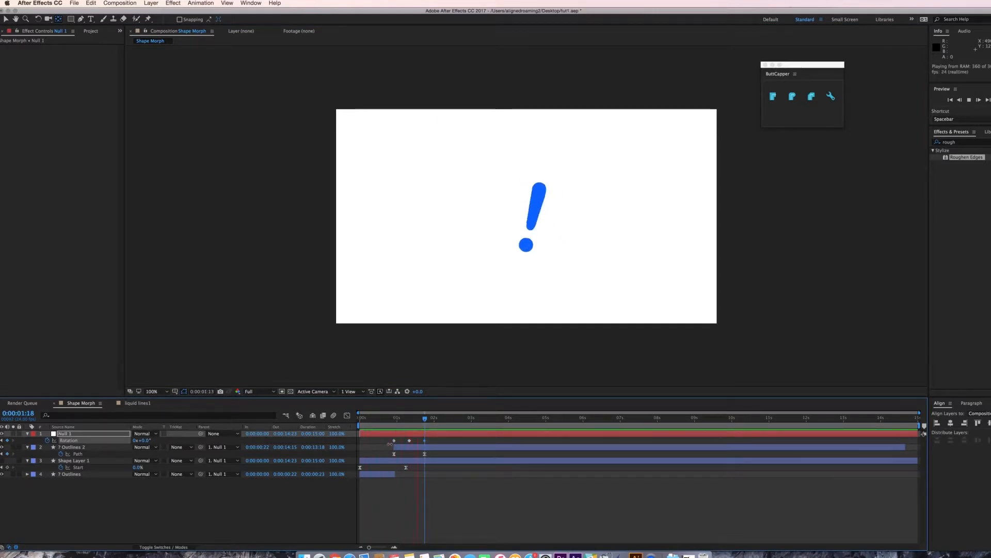
pyautogui.press('space')
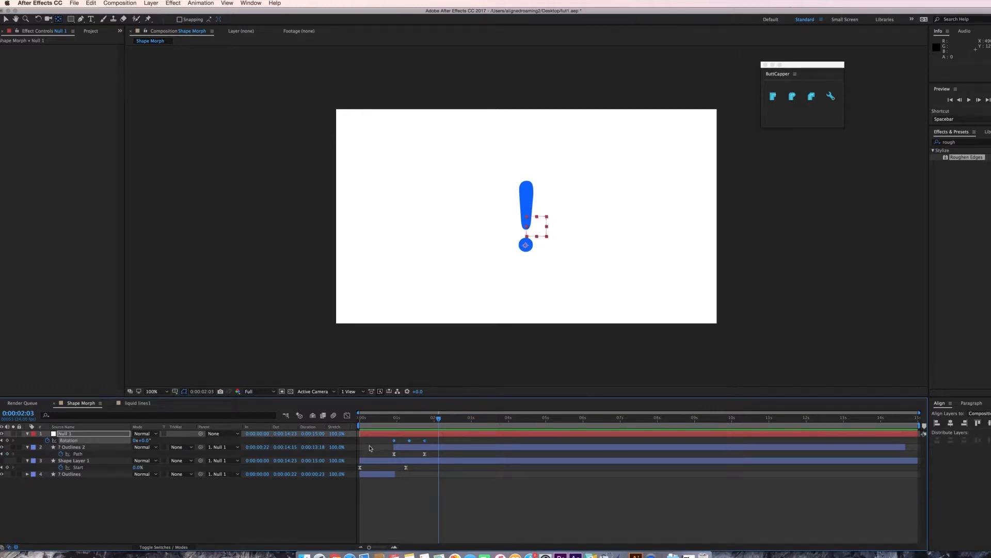
# Apply Easy Ease to the rotation keyframes, inspect their speed graph and preview.
pyautogui.press('F9')
pyautogui.click(416, 486)
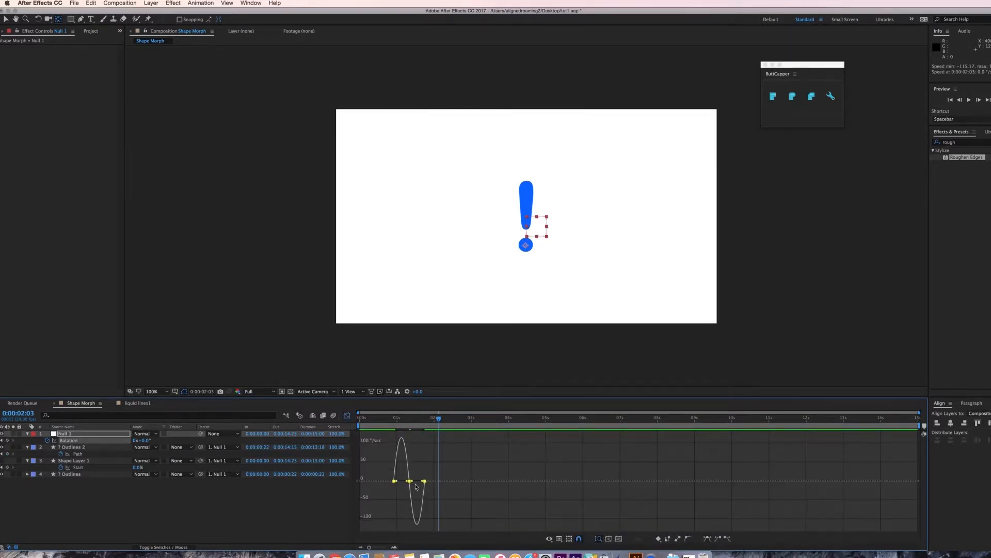
pyautogui.press('F9')
pyautogui.press('space')
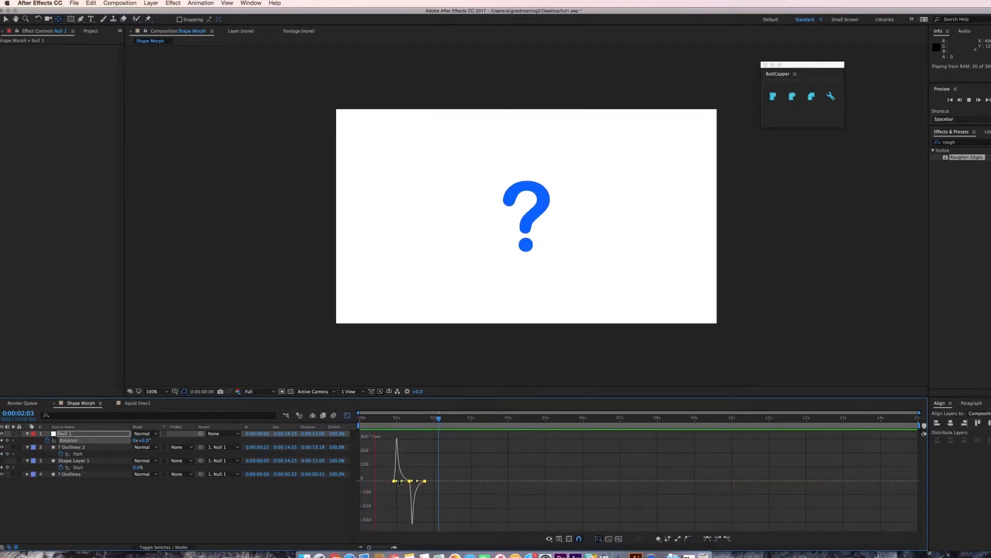
pyautogui.press('space')
# Move the last rotation keyframes closer together to speed up the wobble and preview.
pyautogui.click(347, 416)
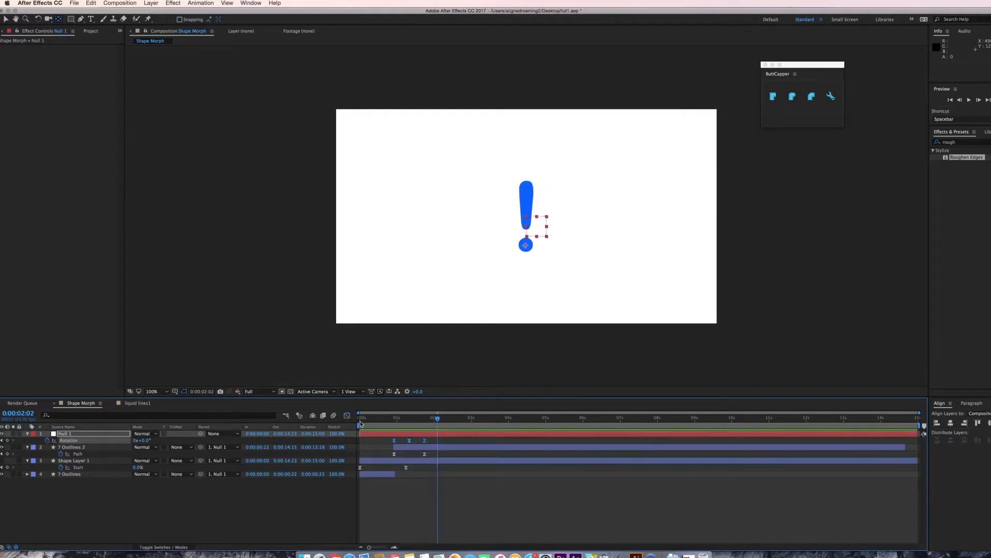
pyautogui.moveTo(424, 439); pyautogui.dragTo(401, 443)
pyautogui.press('space')
pyautogui.press('space')
pyautogui.press('space')
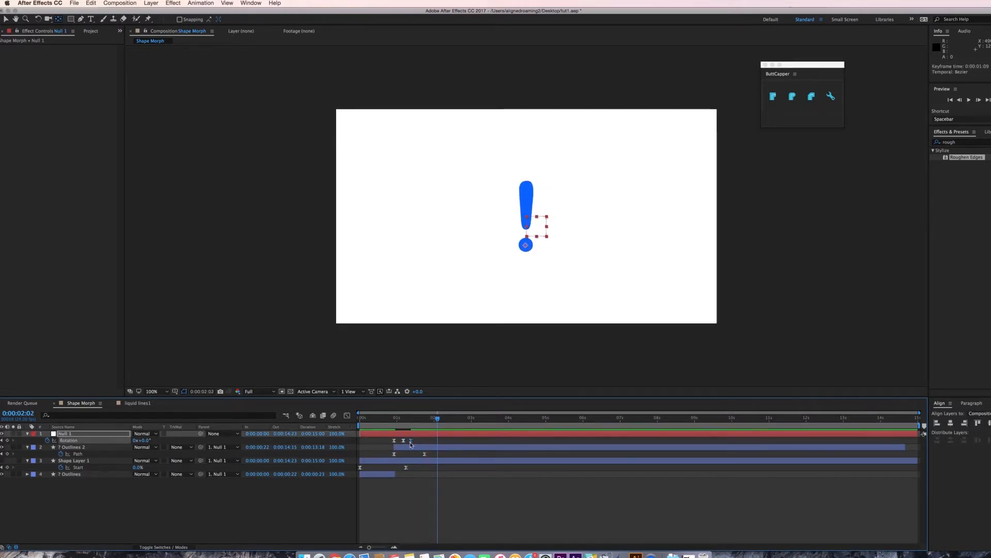
# Create a new composition named liquid lines1.
pyautogui.hotkey('shift', 'F3')
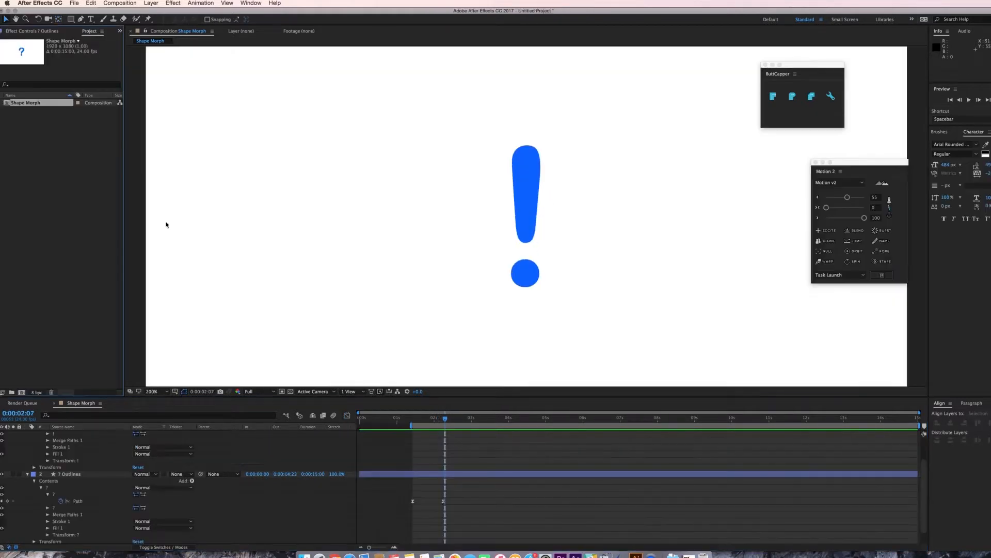
pyautogui.press('super+n')
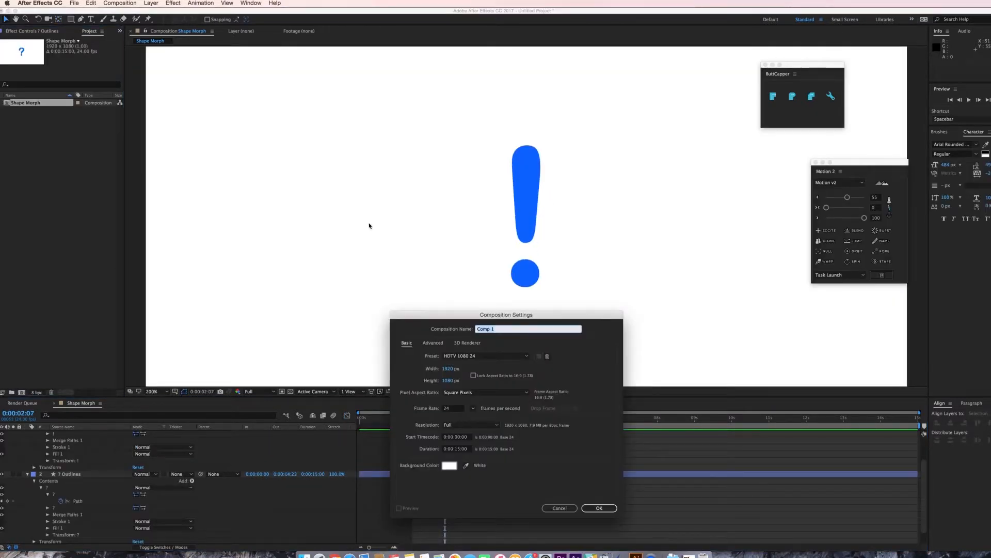
pyautogui.write('liquid lines1')
pyautogui.press('Return')
# Add a new blue solid layer to the composition.
pyautogui.rightClick(73, 460)
pyautogui.moveTo(118, 464)
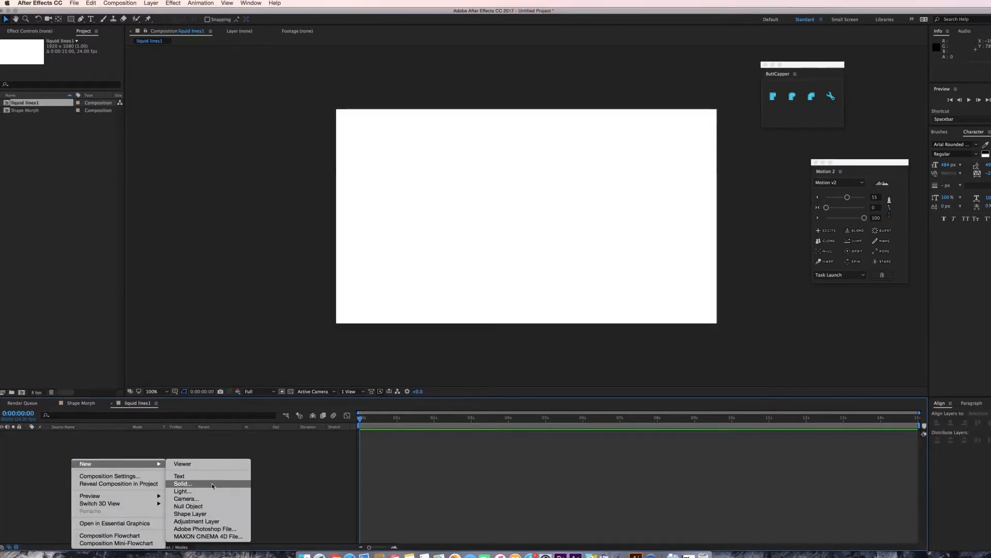
pyautogui.click(212, 484)
pyautogui.click(228, 345)
# Apply the CC Mr. Mercury effect to the solid and preview it.
pyautogui.press('super+5')
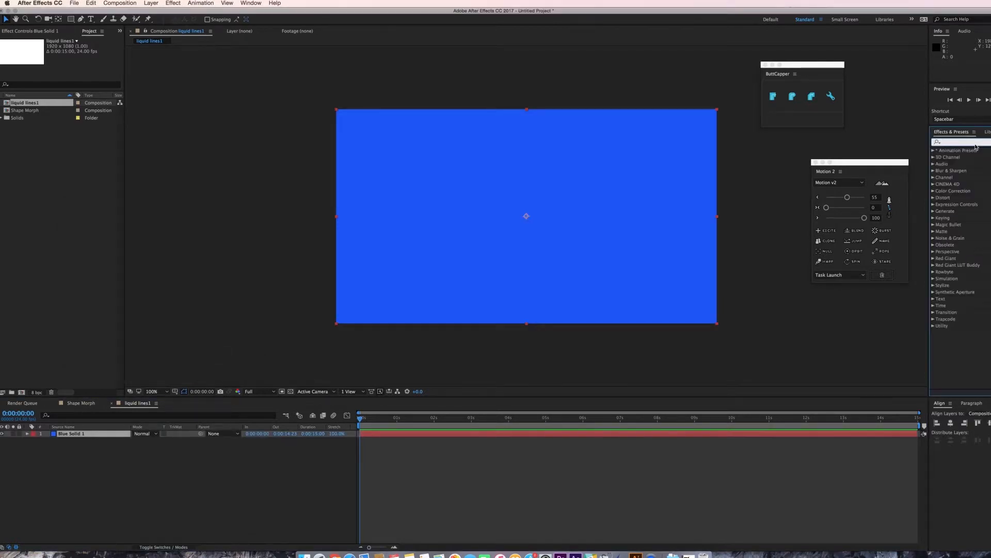
pyautogui.write('ccm')
pyautogui.press('BackSpace')
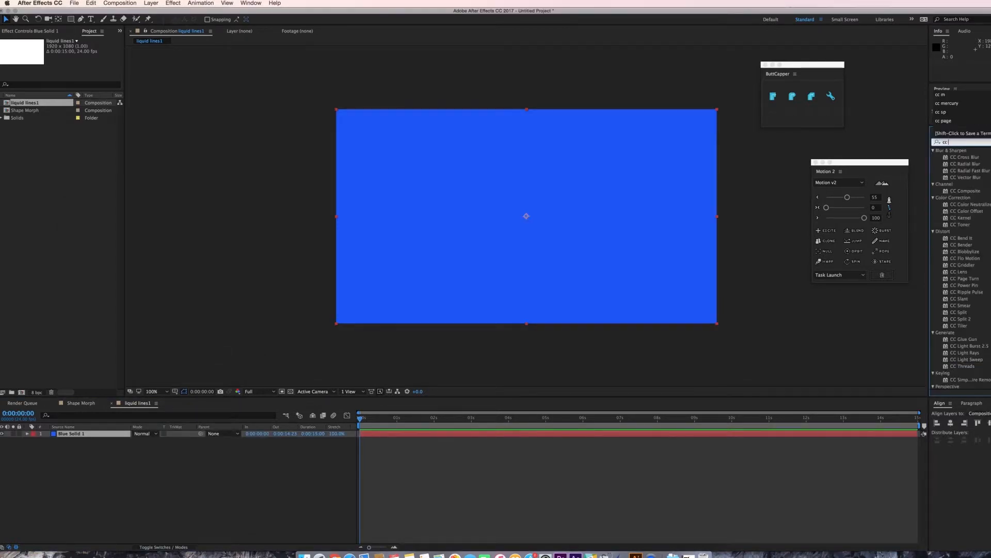
pyautogui.write('mr')
pyautogui.click(976, 157)
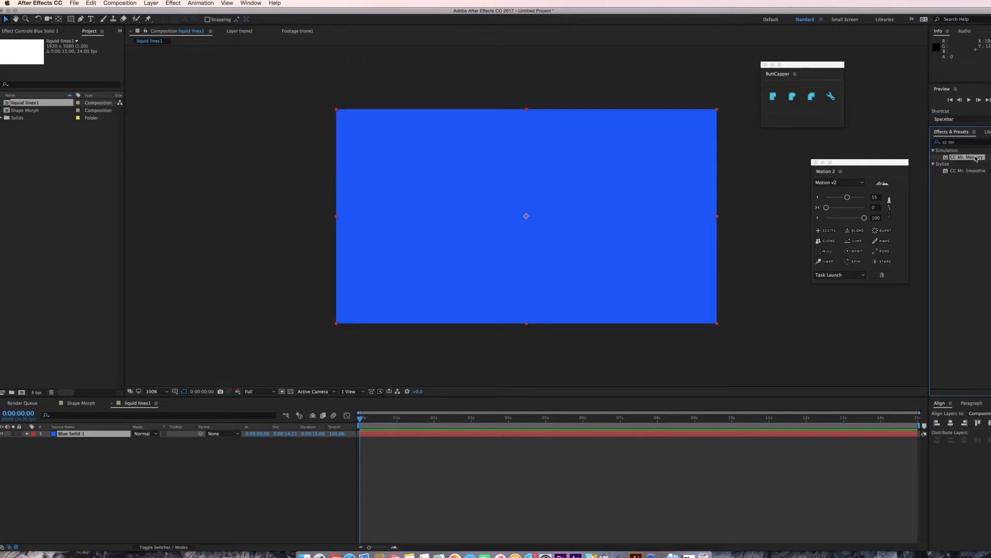
pyautogui.doubleClick(976, 157)
pyautogui.press('space')
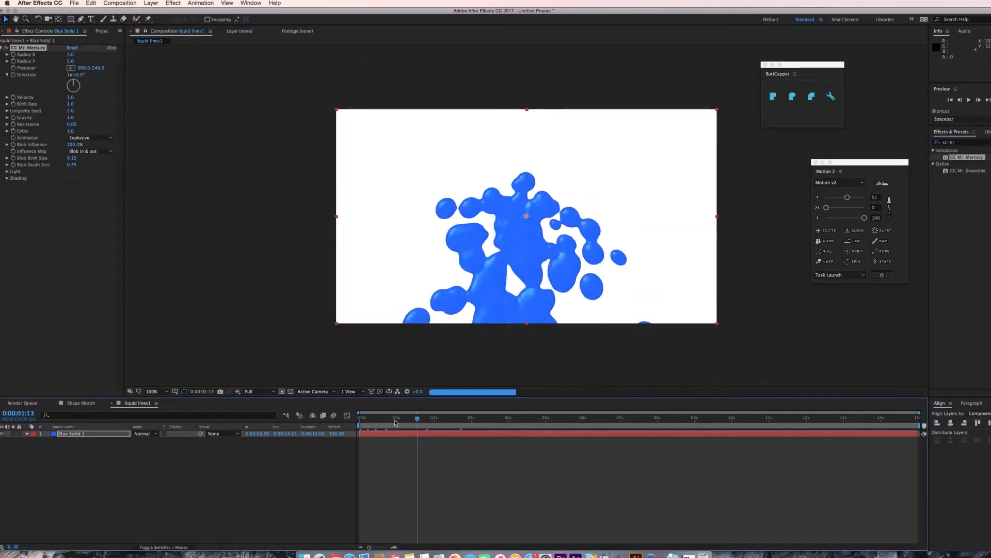
# Set CC Mr. Mercury's Radius X and Radius Y to 0.
pyautogui.click(71, 55)
pyautogui.write('0')
pyautogui.press('Tab')
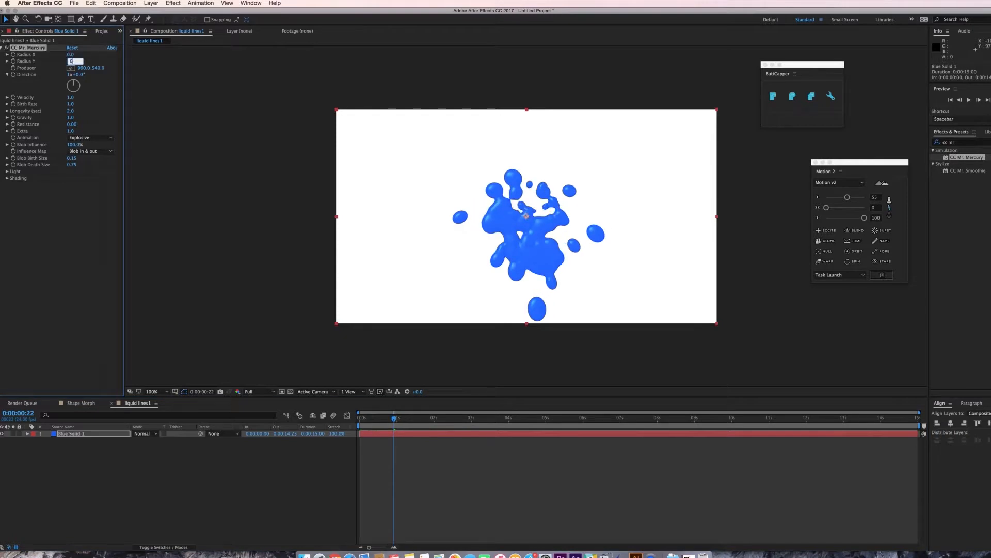
pyautogui.write('0')
pyautogui.press('Tab')
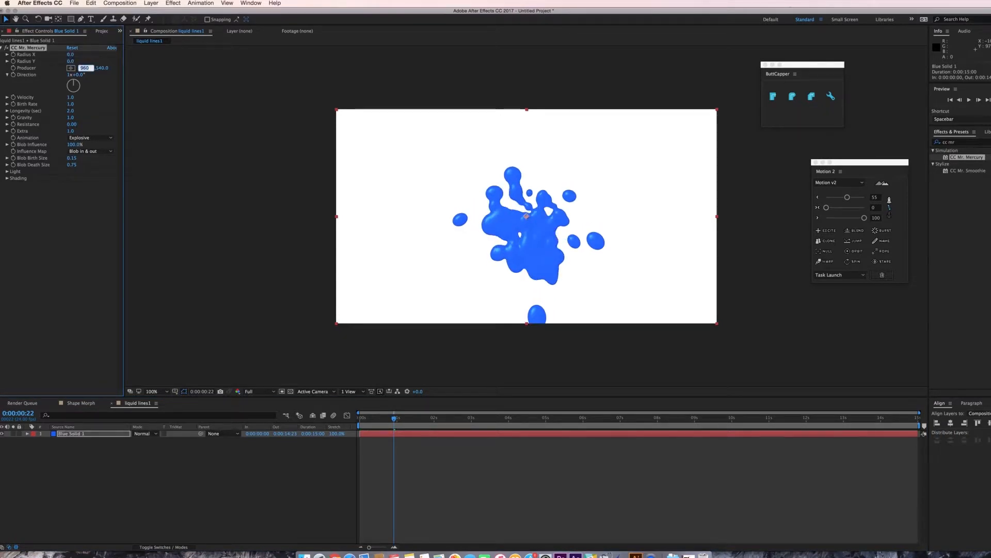
pyautogui.press('Tab')
pyautogui.press('Tab')
pyautogui.press('Tab')
# Set Birth Rate to 8.0 and Longevity to 0.2.
pyautogui.click(70, 104)
pyautogui.press('Return')
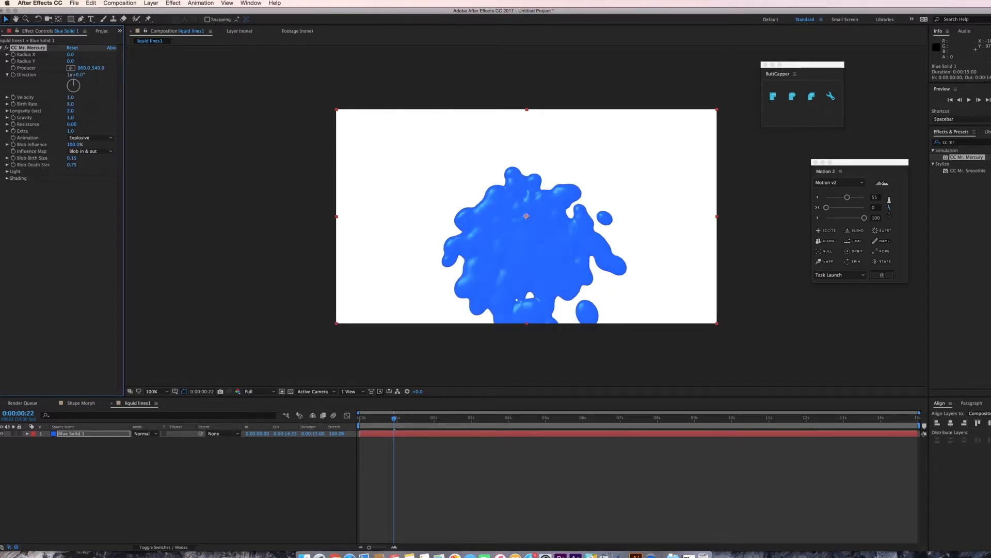
pyautogui.click(70, 110)
pyautogui.write('0.2')
pyautogui.press('Return')
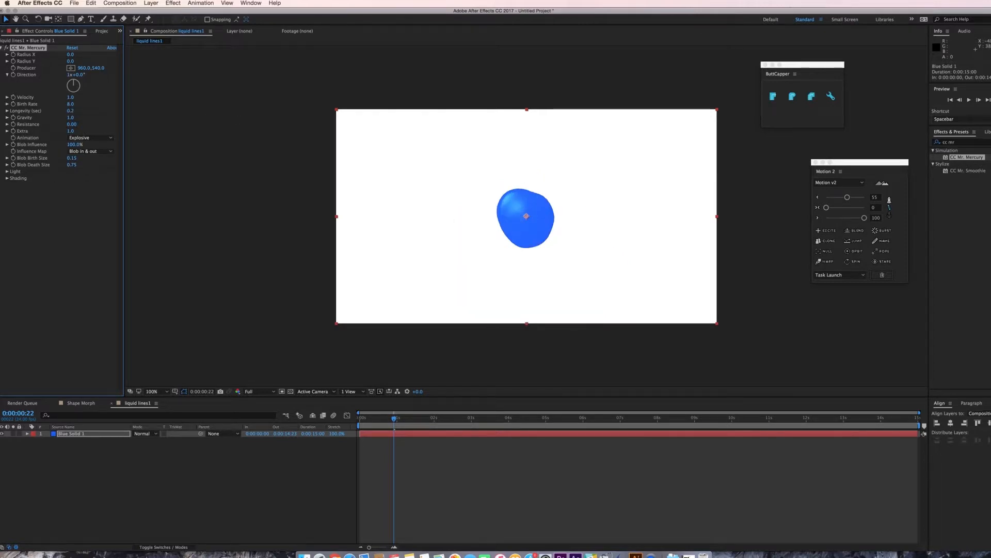
# Set Resistance to 5 and Blob Birth Size to 0.32.
pyautogui.click(71, 124)
pyautogui.write('5')
pyautogui.press('Return')
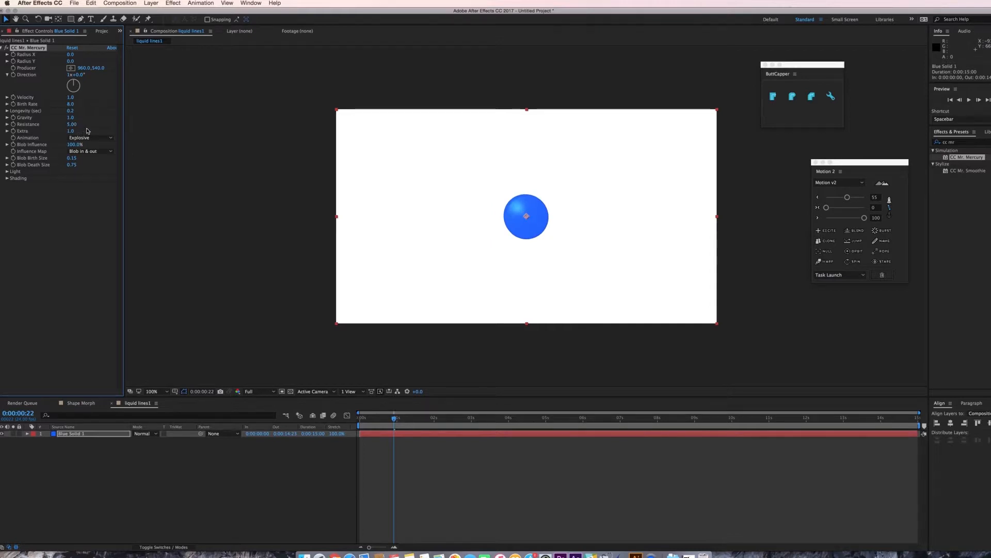
pyautogui.click(76, 162)
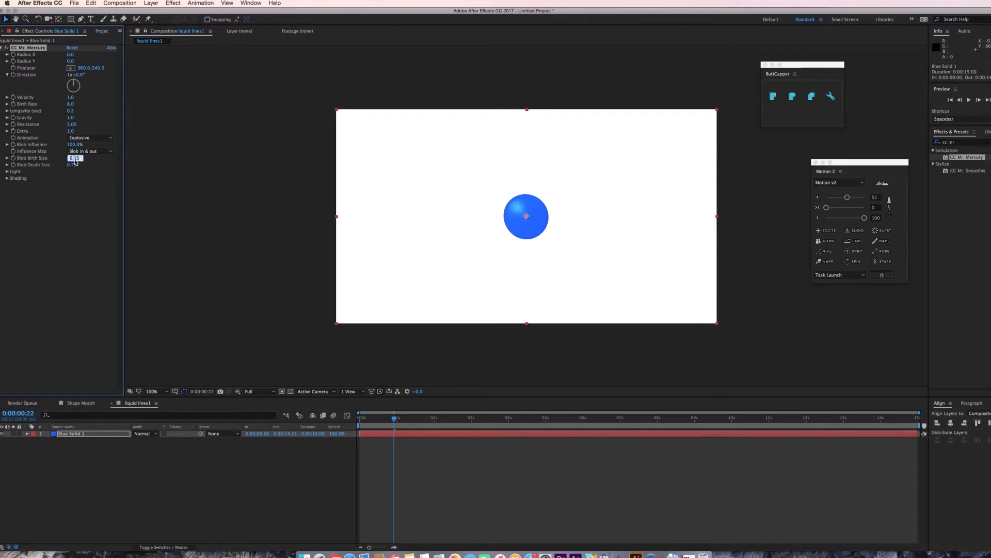
pyautogui.write('0.32')
pyautogui.press('Return')
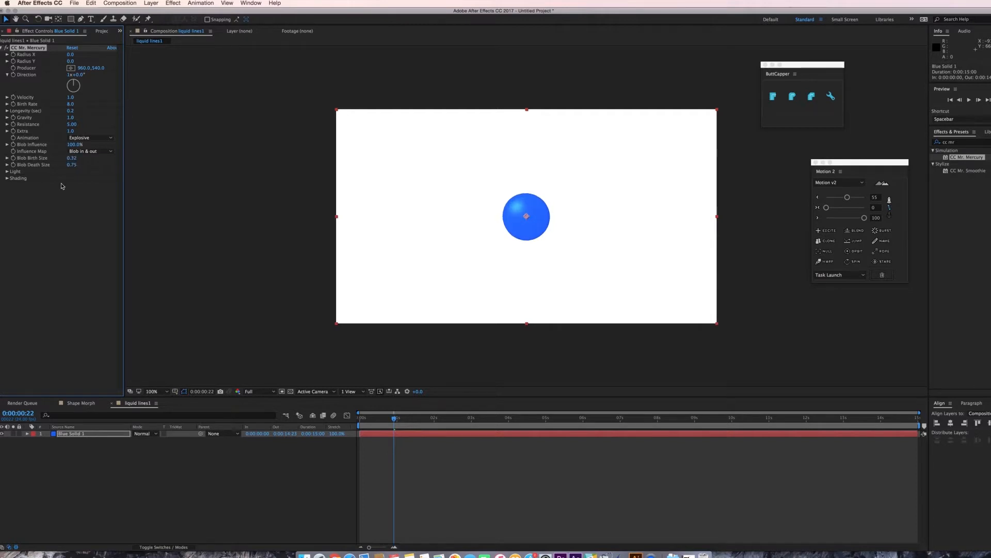
# Set Blob Death Size to 0 and Light Intensity to 0, and expand the Shading settings.
pyautogui.click(71, 165)
pyautogui.write('0')
pyautogui.press('Return')
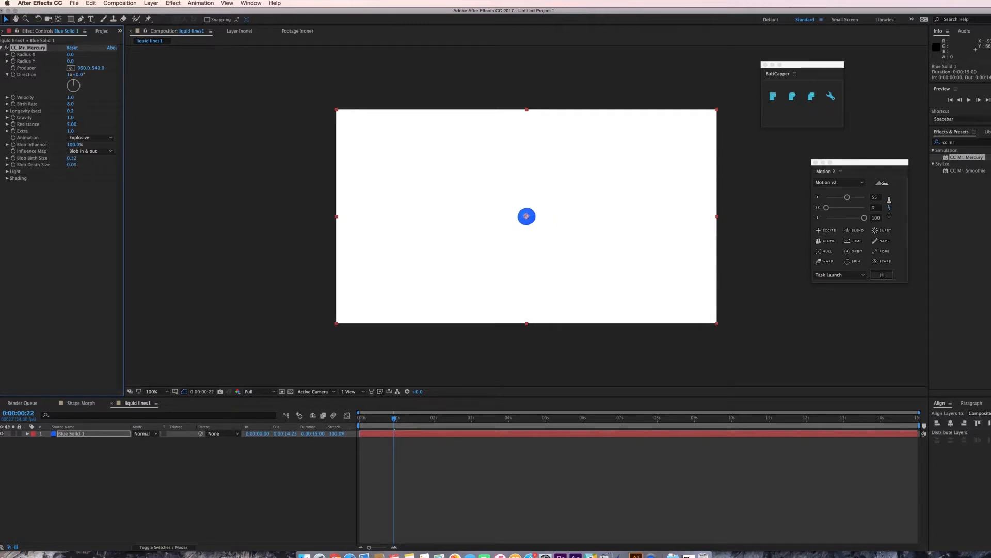
pyautogui.click(7, 172)
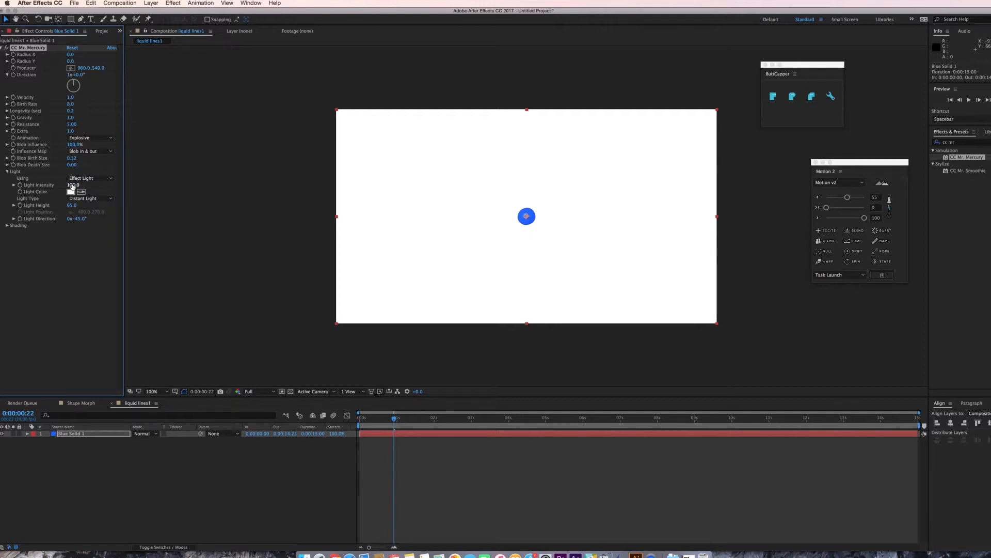
pyautogui.click(73, 185)
pyautogui.write('0')
pyautogui.press('Return')
pyautogui.click(7, 226)
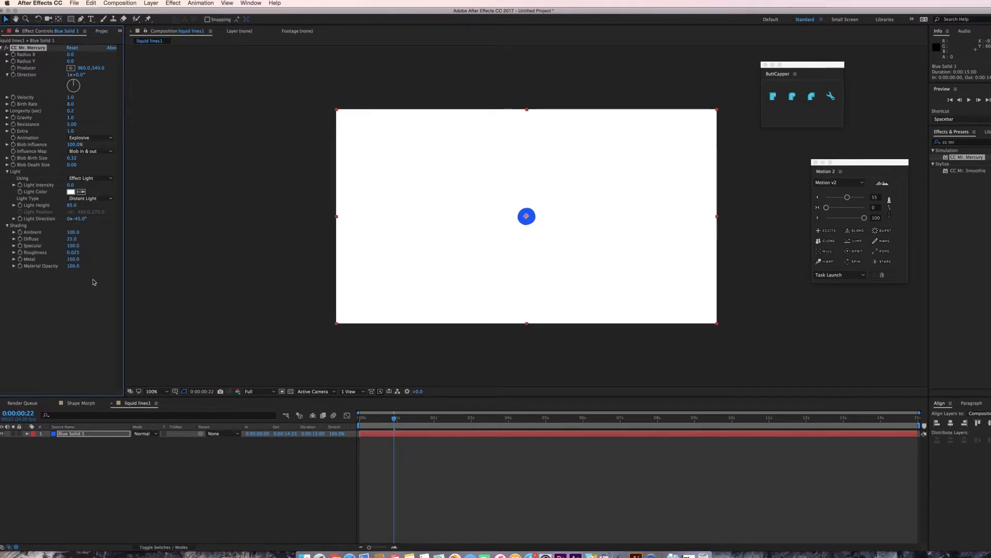
# Draw an open wavy mask path with the Pen tool from the lower left across to the right edge.
pyautogui.moveTo(410, 416); pyautogui.dragTo(350, 436)
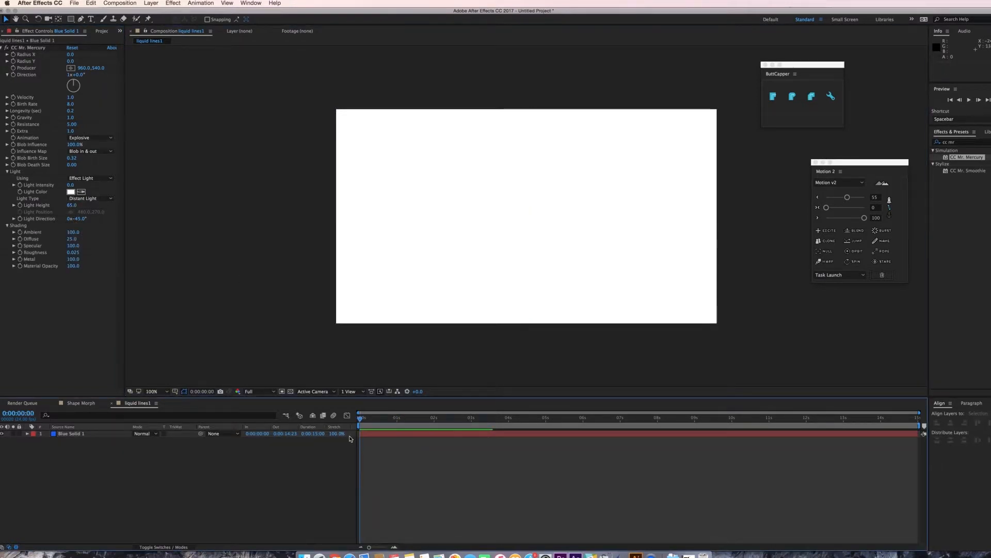
pyautogui.click(100, 434)
pyautogui.click(81, 19)
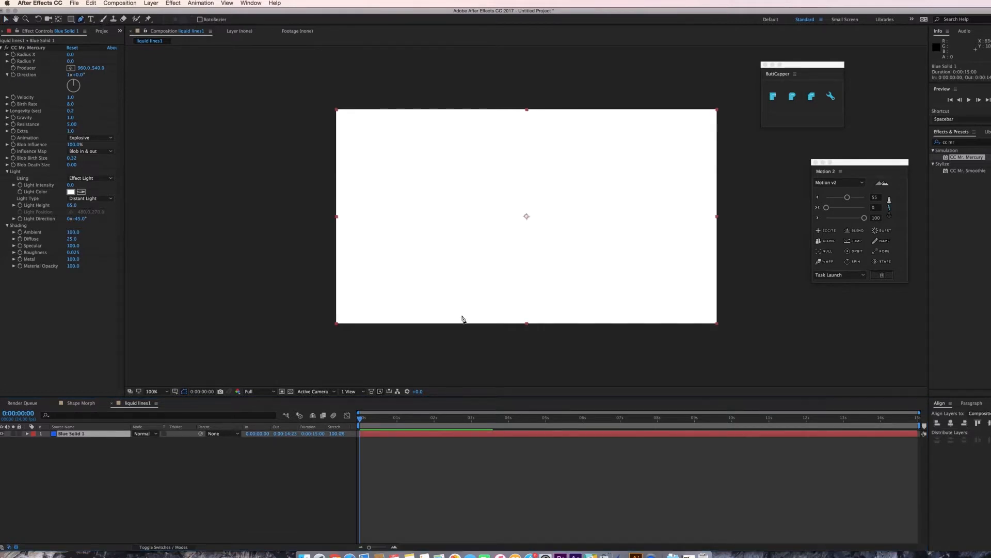
pyautogui.click(377, 282)
pyautogui.moveTo(484, 234); pyautogui.dragTo(510, 248)
pyautogui.moveTo(594, 216); pyautogui.dragTo(602, 212)
pyautogui.moveTo(652, 166); pyautogui.dragTo(679, 175)
pyautogui.moveTo(747, 207); pyautogui.dragTo(759, 208)
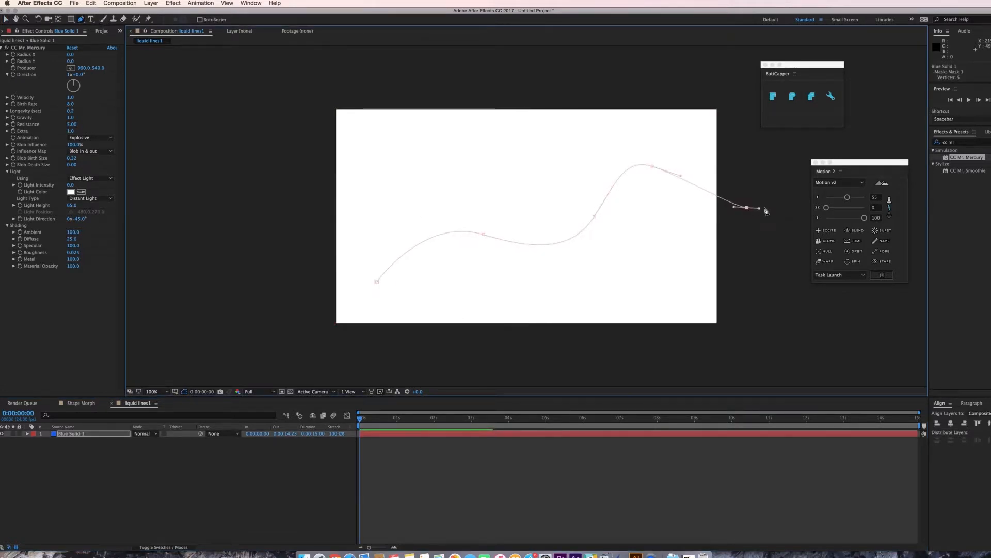
# Cut the solid's mask path and paste it into the CC Mr. Mercury Producer property as a motion path.
pyautogui.press('v')
pyautogui.press('m')
pyautogui.click(72, 448)
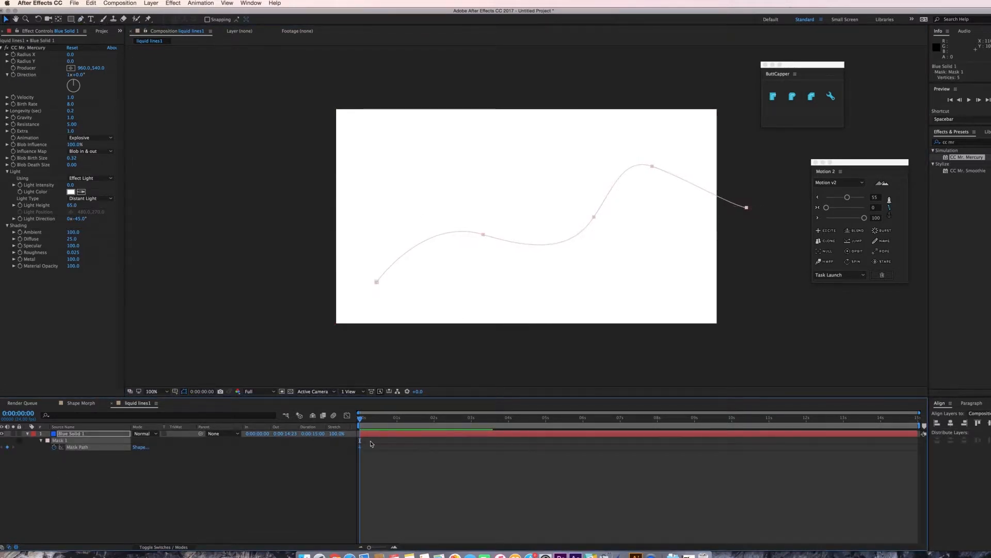
pyautogui.press('super+x')
pyautogui.click(99, 434)
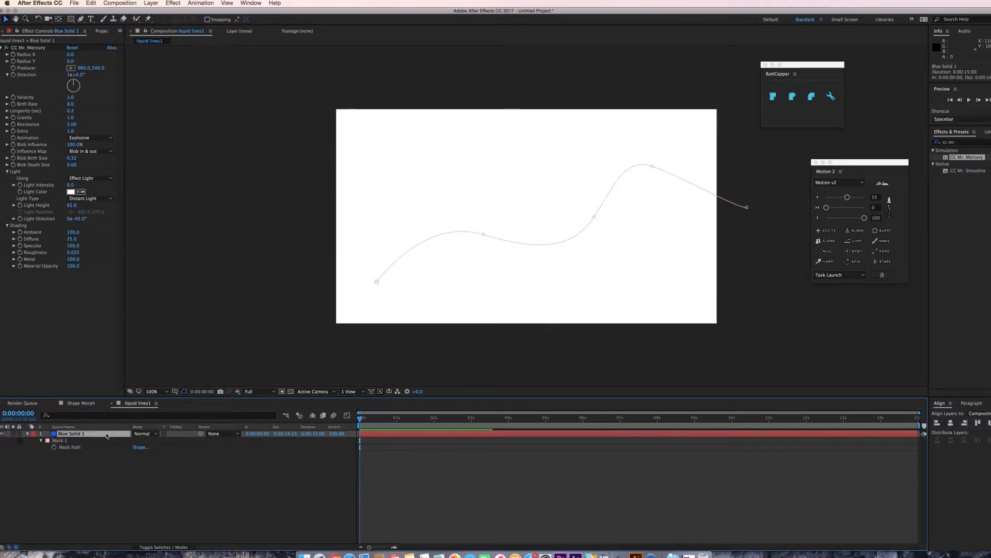
pyautogui.click(28, 435)
pyautogui.click(28, 434)
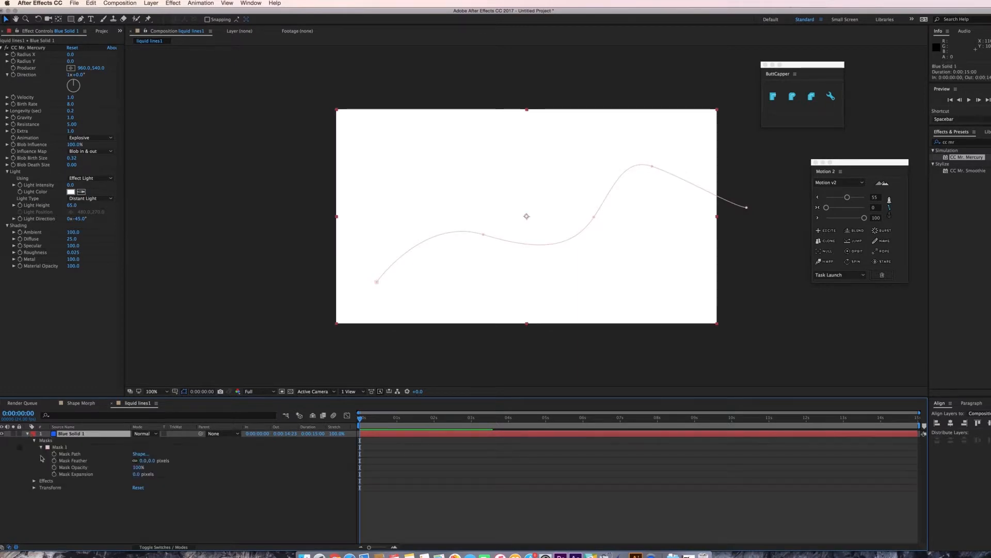
pyautogui.click(40, 487)
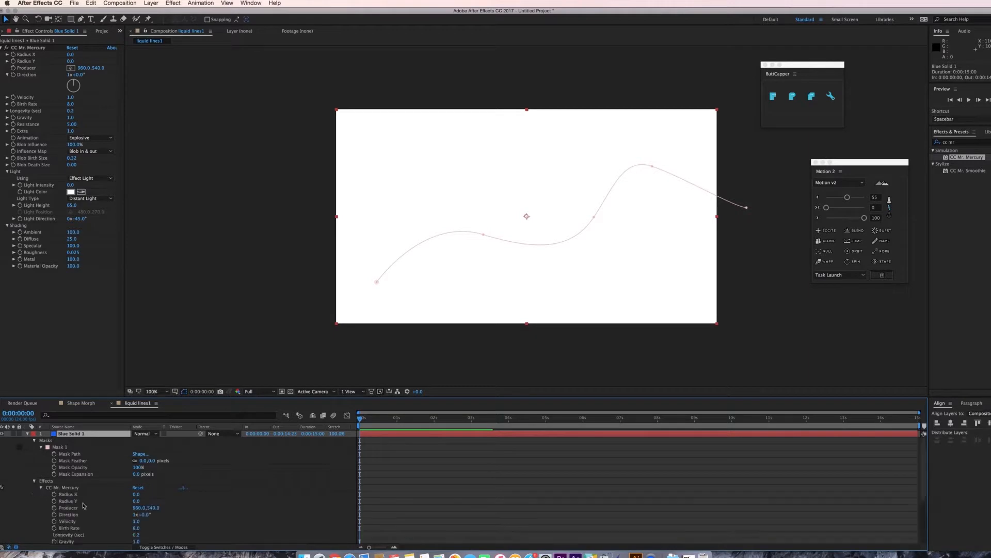
pyautogui.scroll(-4, 57, 486)
pyautogui.scroll(1, 65, 465)
pyautogui.click(69, 441)
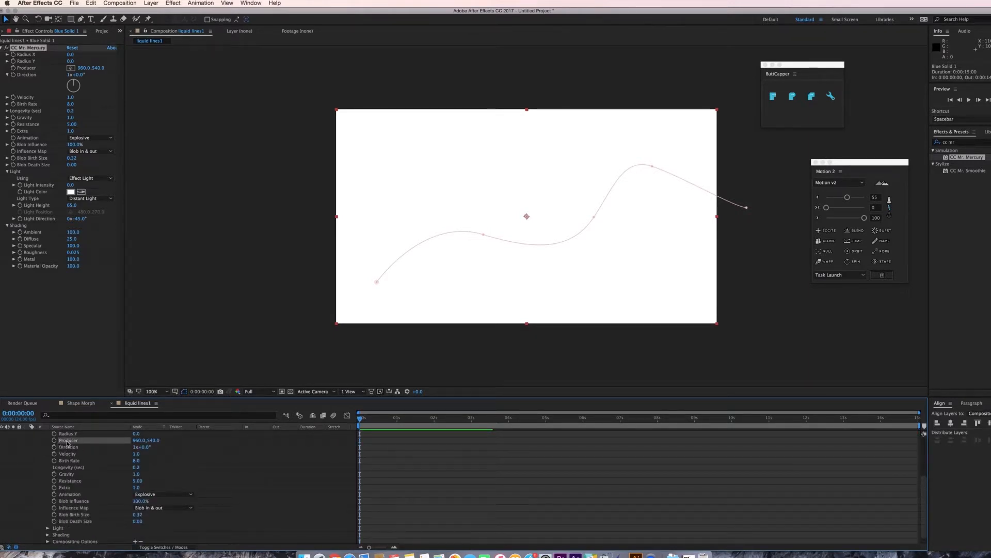
pyautogui.hotkey('ctrl', 'v')
# Move the last Producer keyframe earlier to about 1 second to speed up the motion.
pyautogui.press('space')
pyautogui.press('space')
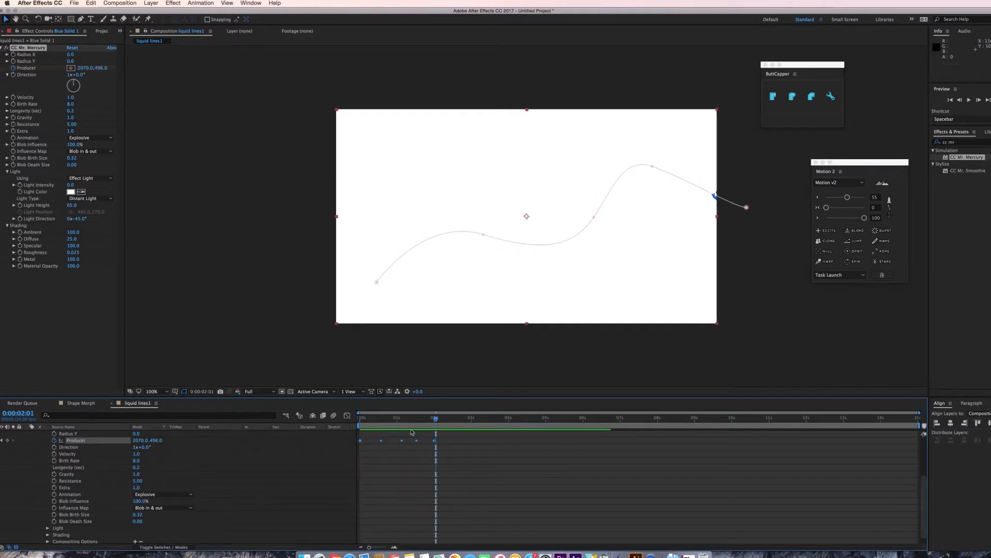
pyautogui.moveTo(434, 440); pyautogui.dragTo(400, 445)
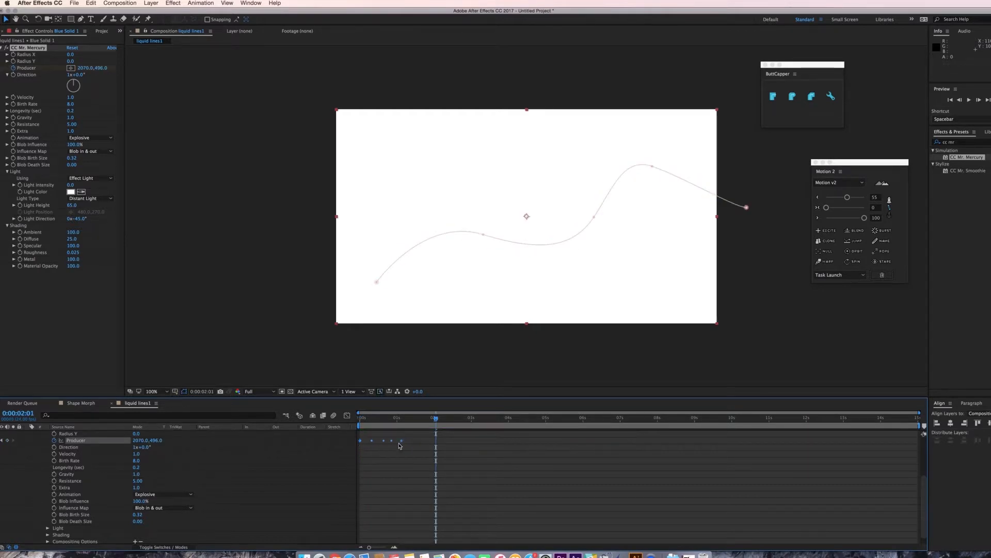
# Preview the blob moving along the path from the start of the timeline.
pyautogui.press('space')
pyautogui.press('space')
pyautogui.click(404, 418)
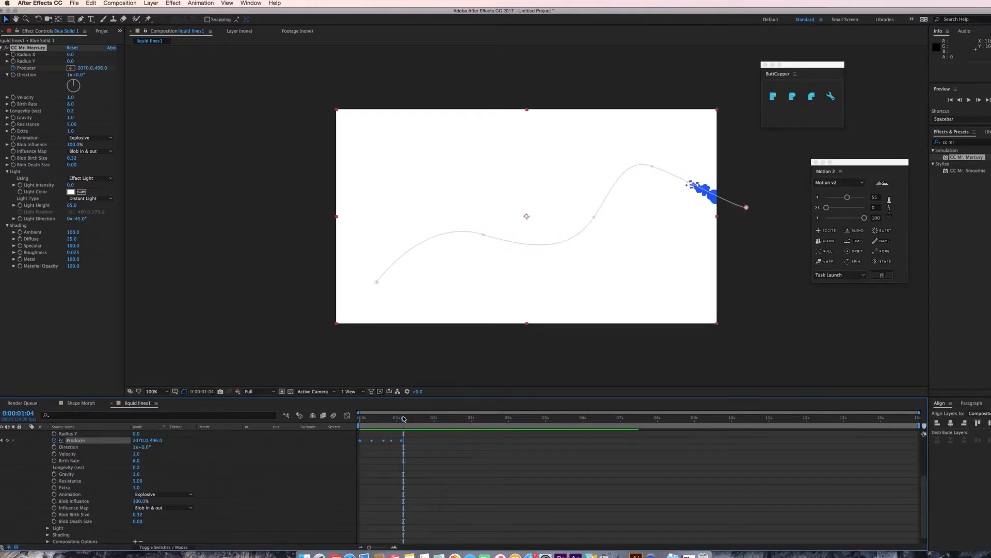
pyautogui.press('space')
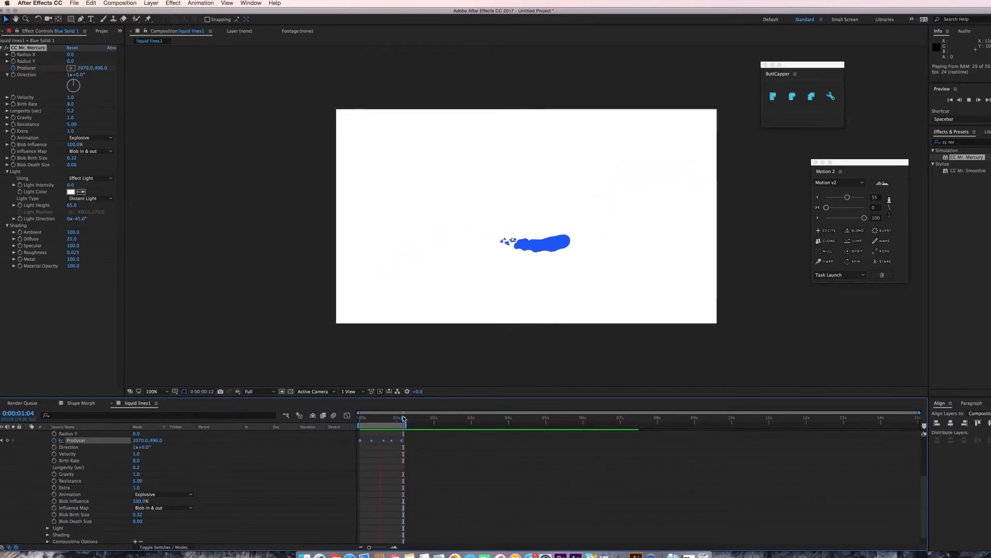
pyautogui.press('space')
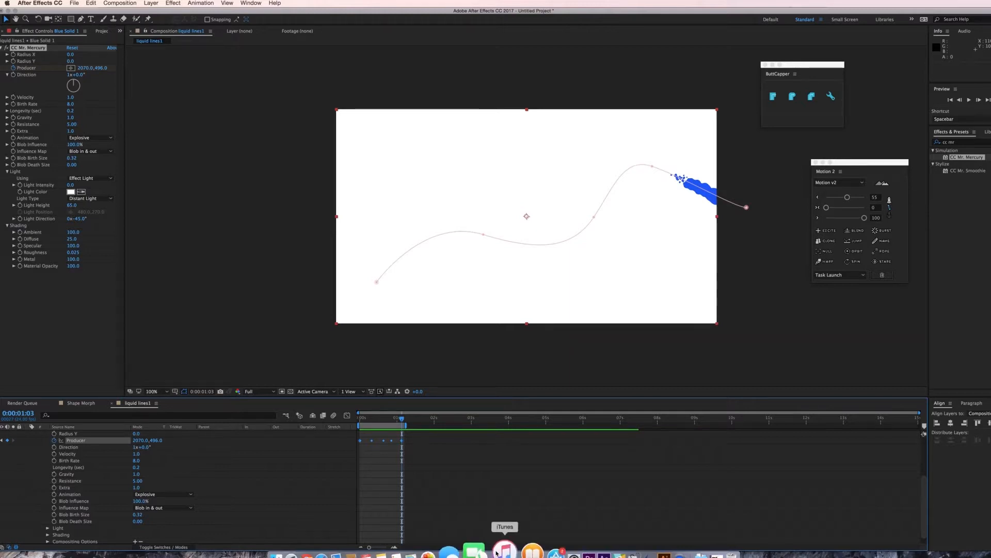
# Collapse the solid layer's properties and create a new shape layer.
pyautogui.scroll(5, 31, 464)
pyautogui.click(28, 435)
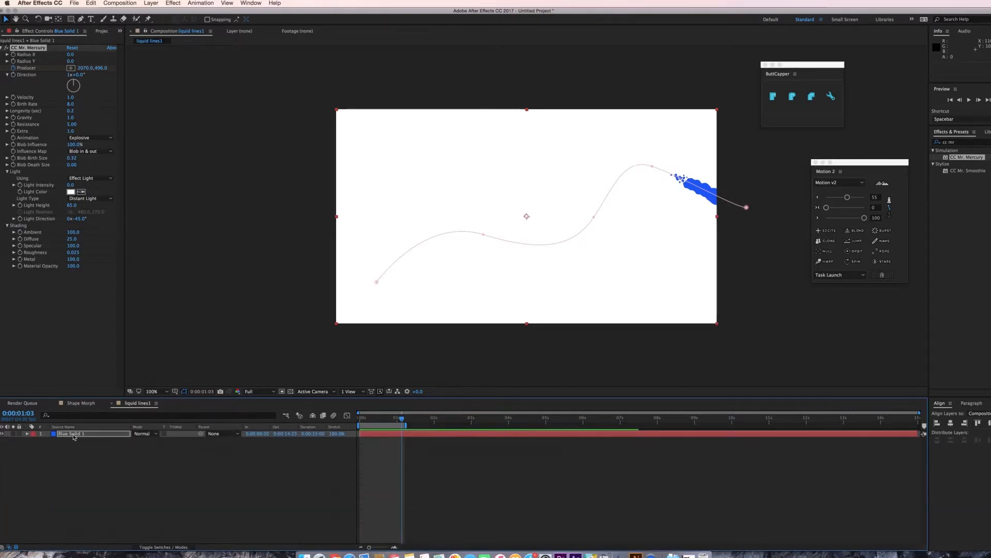
pyautogui.click(73, 435)
pyautogui.click(107, 483)
pyautogui.click(151, 4)
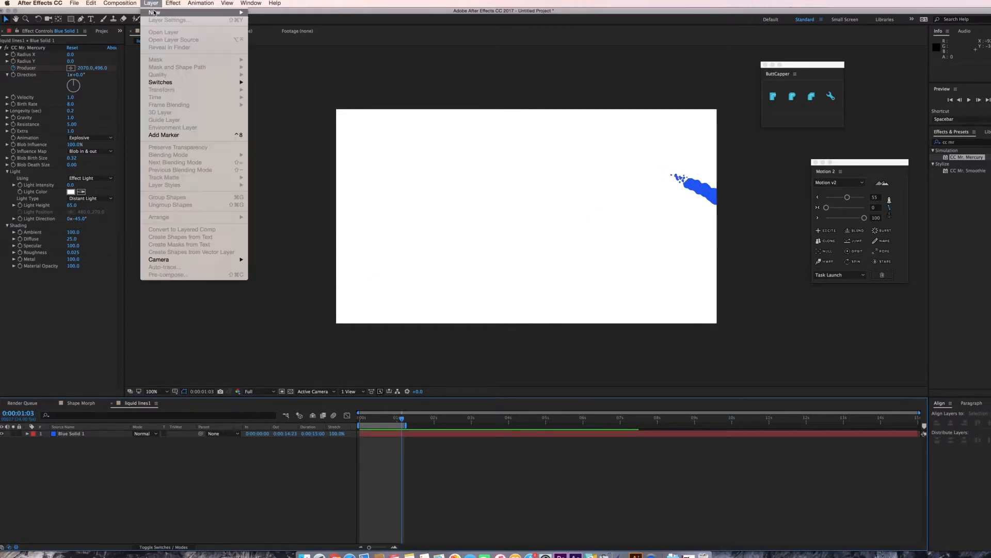
pyautogui.moveTo(155, 12)
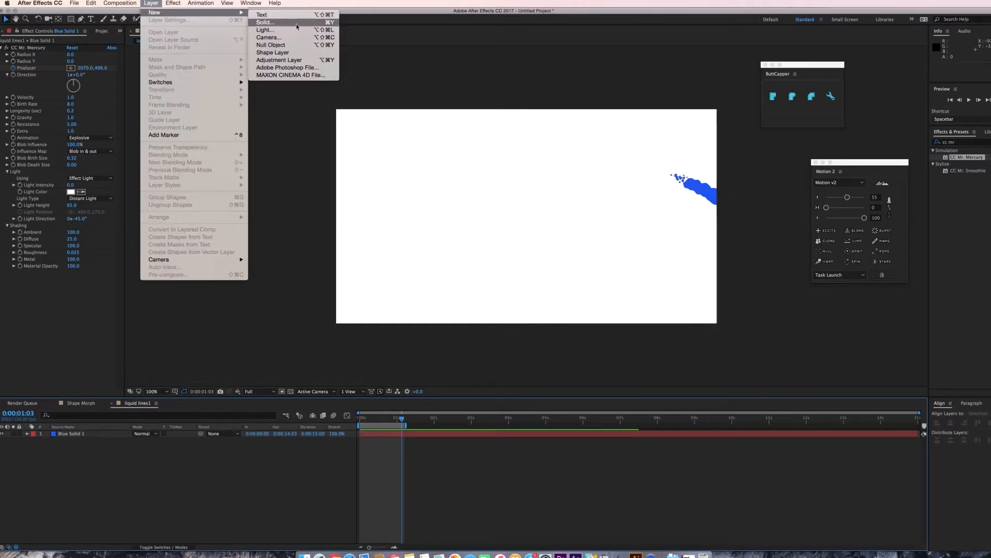
pyautogui.click(273, 52)
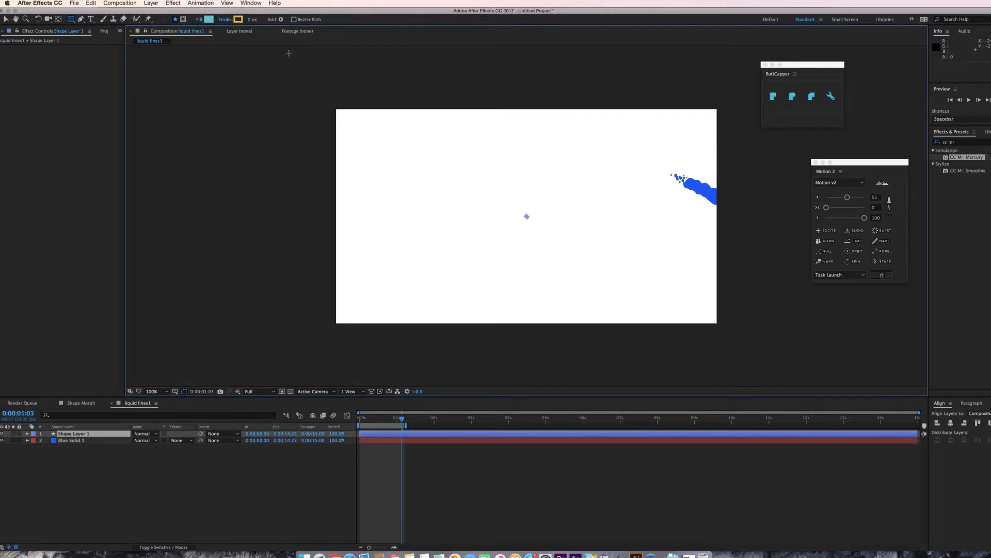
# Draw a wavy open path with the Pen tool across the composition from right edge to left edge.
pyautogui.click(80, 19)
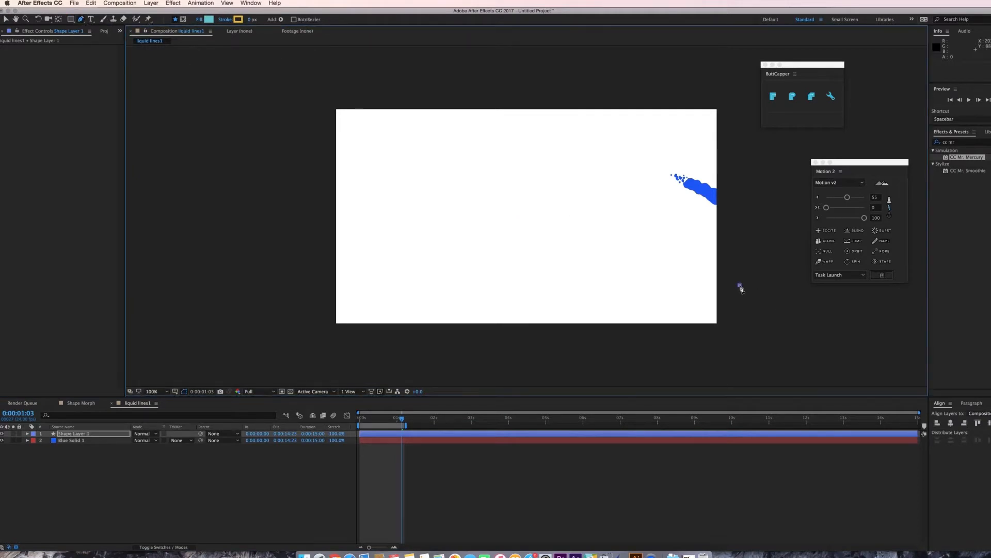
pyautogui.moveTo(621, 239)
pyautogui.mouseDown()
pyautogui.moveTo(597, 221)
pyautogui.moveTo(541, 226)
pyautogui.mouseUp()
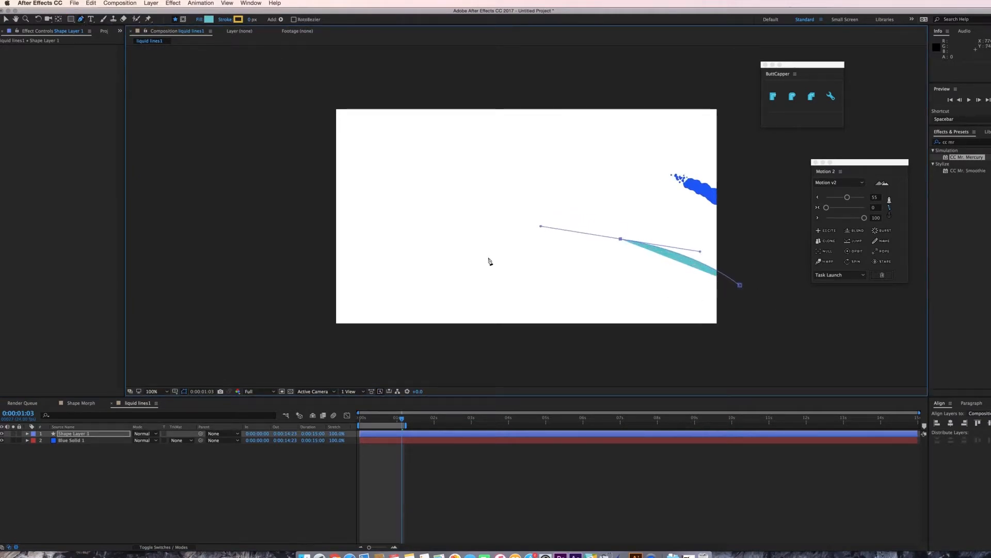
pyautogui.moveTo(488, 259); pyautogui.dragTo(439, 256)
pyautogui.moveTo(391, 179); pyautogui.dragTo(357, 173)
pyautogui.moveTo(301, 213); pyautogui.dragTo(297, 221)
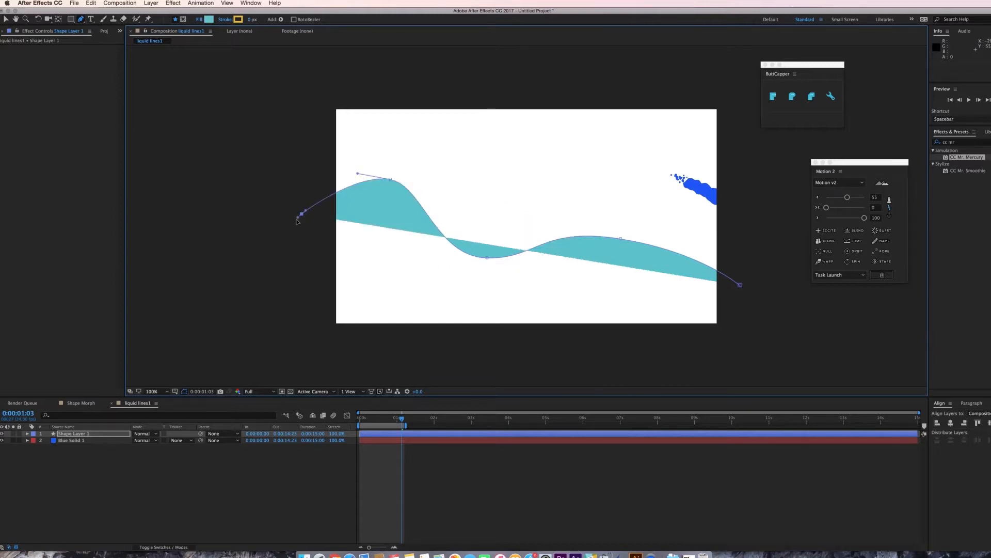
# Set the shape's fill to None and its stroke width to 37 px.
pyautogui.press('v')
pyautogui.click(262, 19)
pyautogui.click(465, 269)
pyautogui.press('Return')
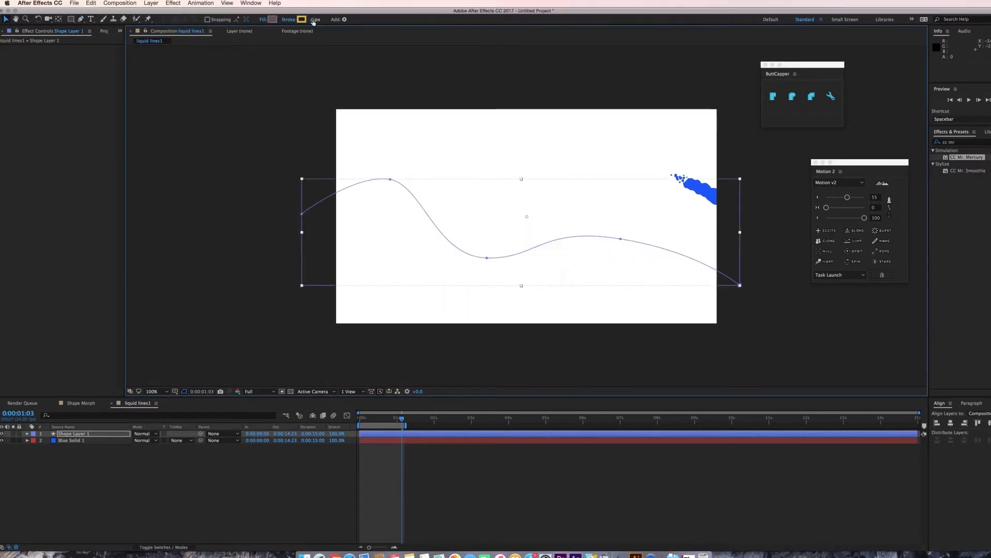
pyautogui.moveTo(313, 22); pyautogui.dragTo(328, 21)
# Add Trim Paths to the shape layer's contents.
pyautogui.click(78, 434)
pyautogui.click(28, 433)
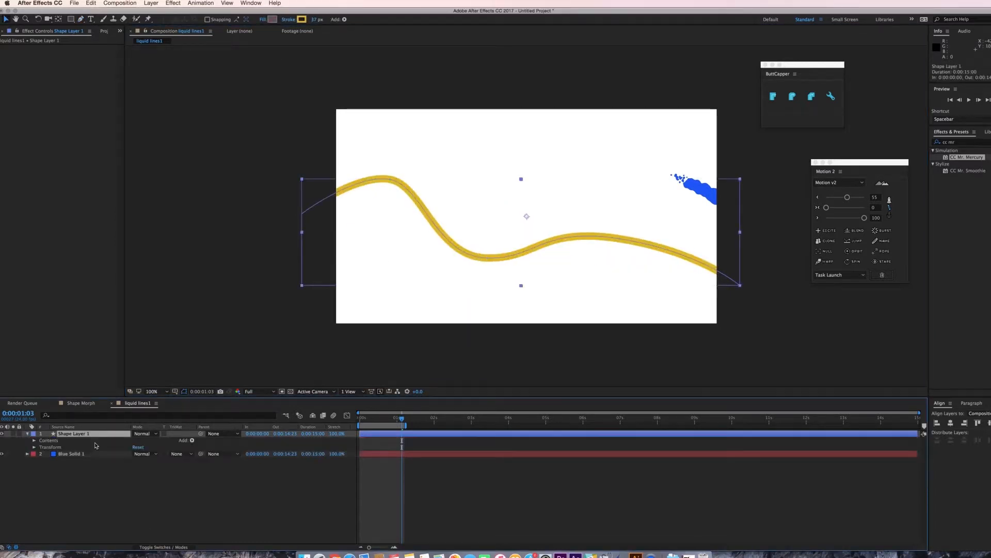
pyautogui.click(193, 440)
pyautogui.click(212, 512)
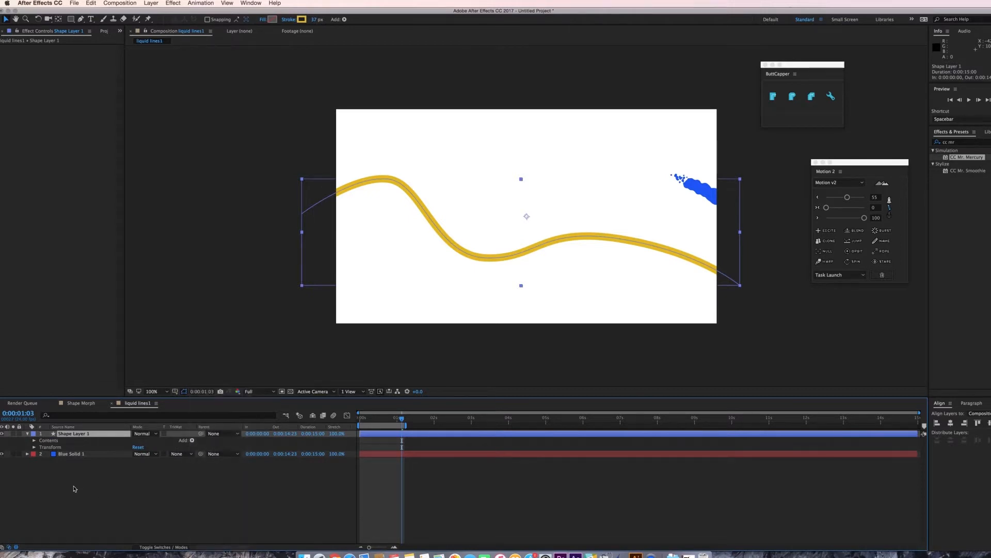
# Keyframe Trim Paths Start and End at 0% at the start of the timeline.
pyautogui.click(41, 454)
pyautogui.moveTo(54, 461); pyautogui.dragTo(54, 468)
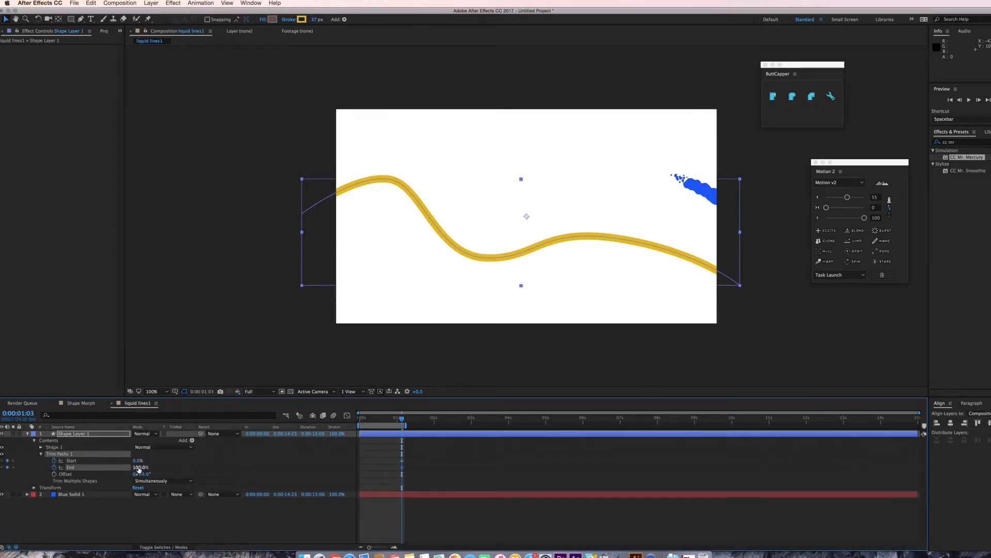
pyautogui.click(140, 467)
pyautogui.write('0')
pyautogui.press('Return')
pyautogui.click(402, 454)
pyautogui.press('Home')
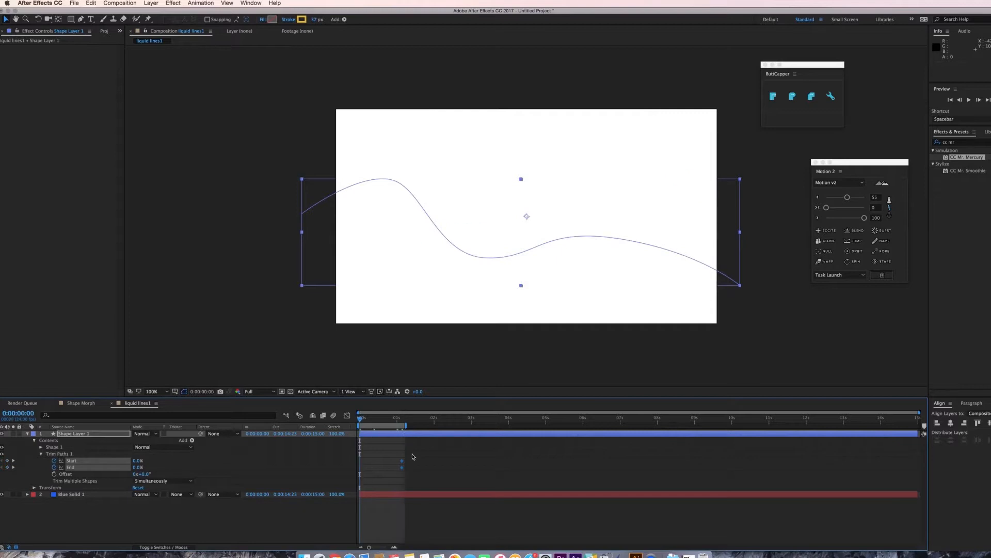
pyautogui.moveTo(402, 467); pyautogui.dragTo(361, 469)
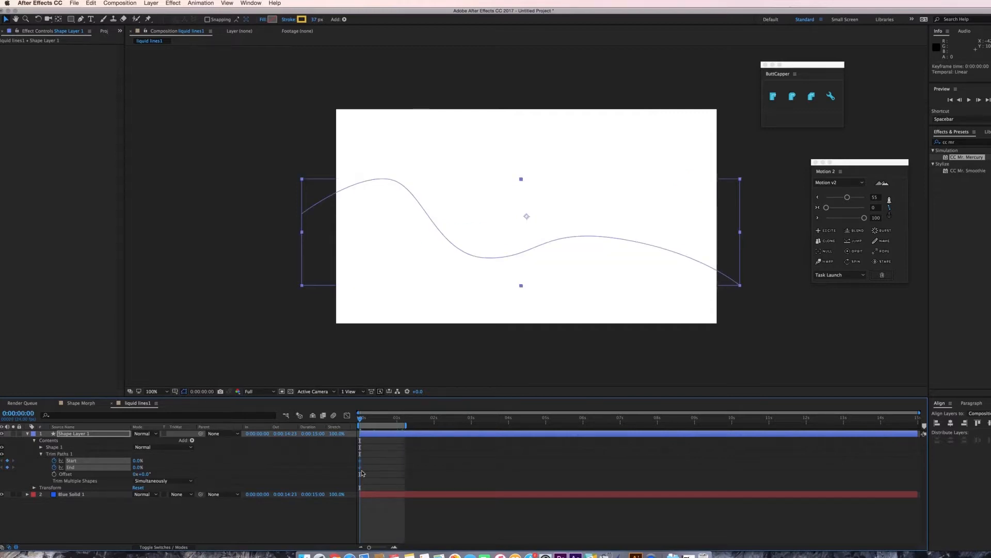
pyautogui.click(384, 448)
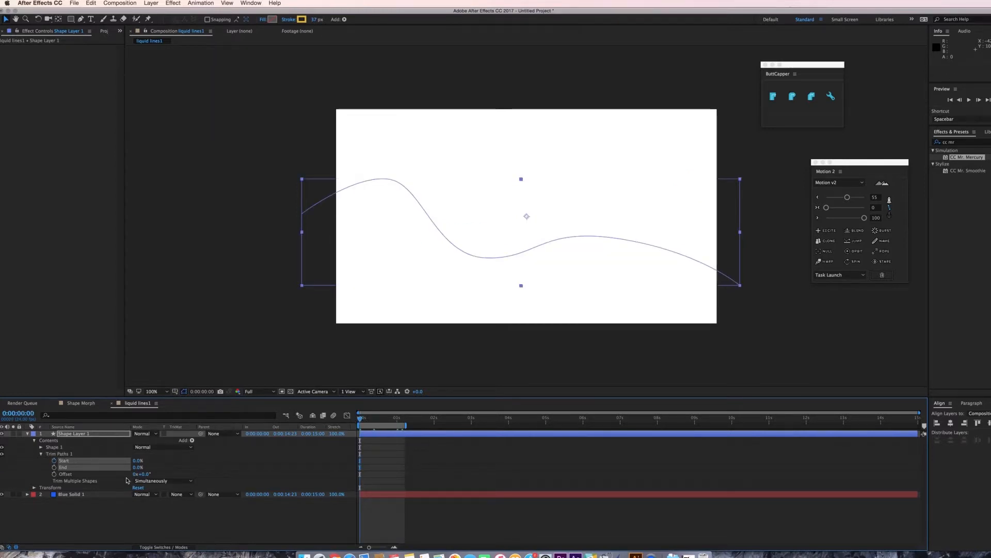
pyautogui.click(54, 467)
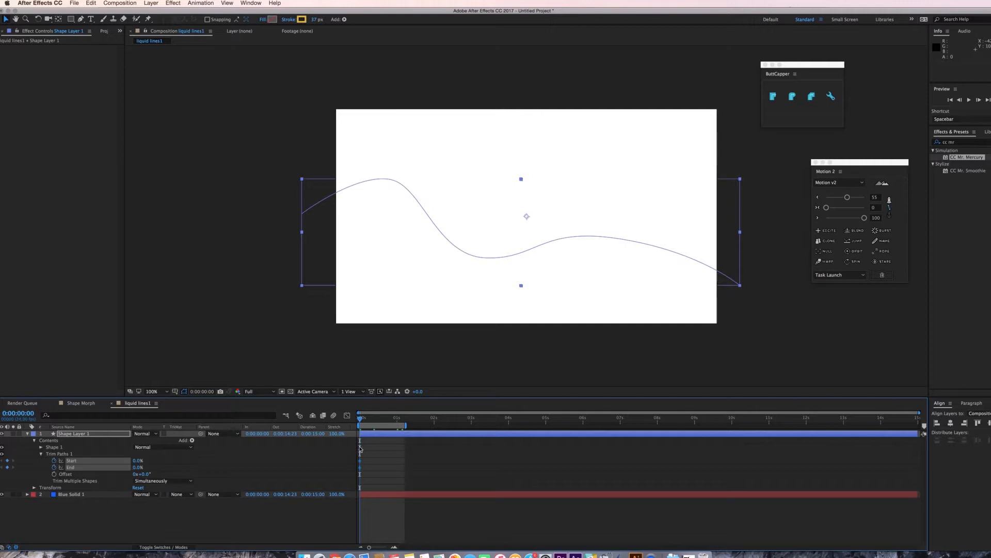
# At 20 frames, set Trim Paths Start to 100% and End to 75%.
pyautogui.press('space')
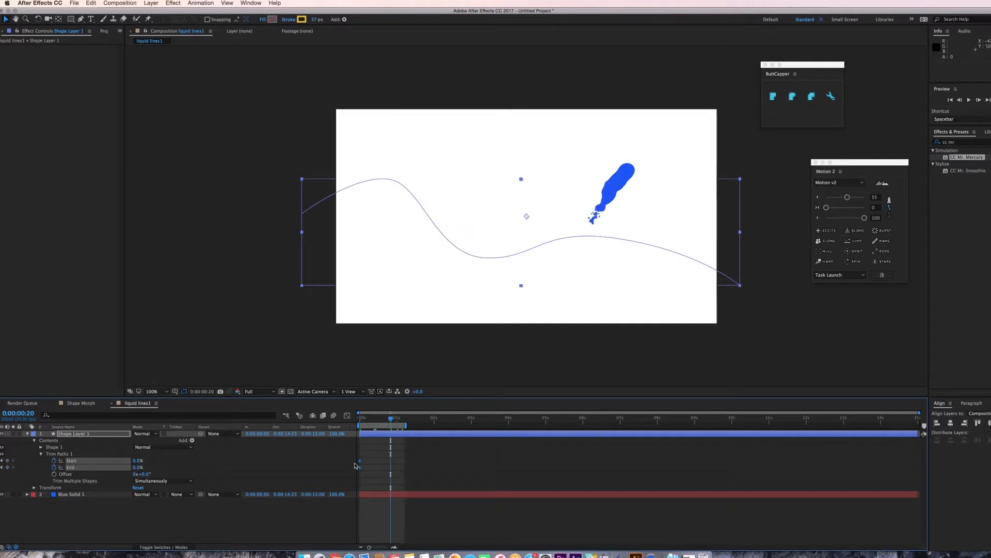
pyautogui.moveTo(138, 460); pyautogui.dragTo(449, 463)
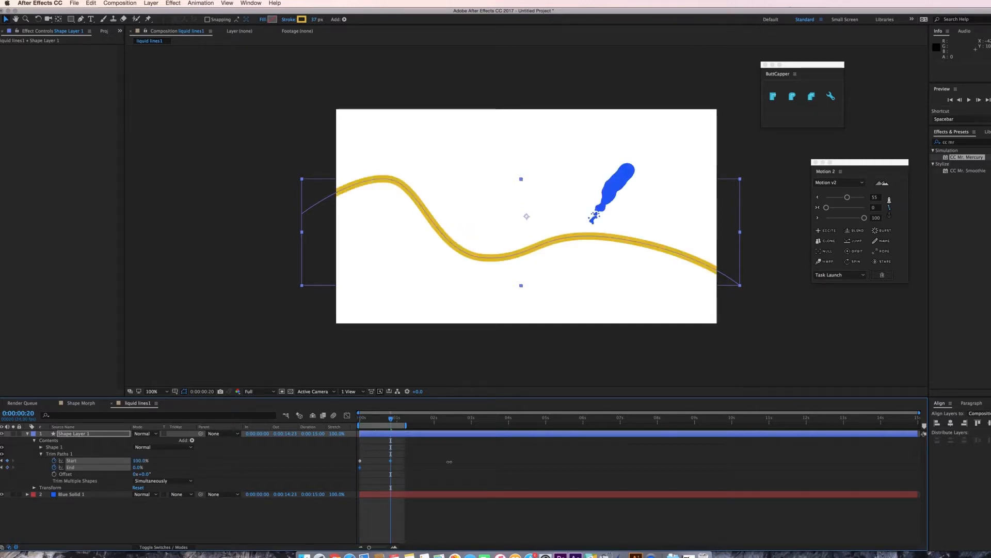
pyautogui.moveTo(138, 467)
pyautogui.mouseDown()
pyautogui.moveTo(392, 469)
pyautogui.moveTo(359, 471)
pyautogui.moveTo(367, 468)
pyautogui.mouseUp()
# Preview the trimmed stroke animation and scrub to about 15 frames.
pyautogui.press('space')
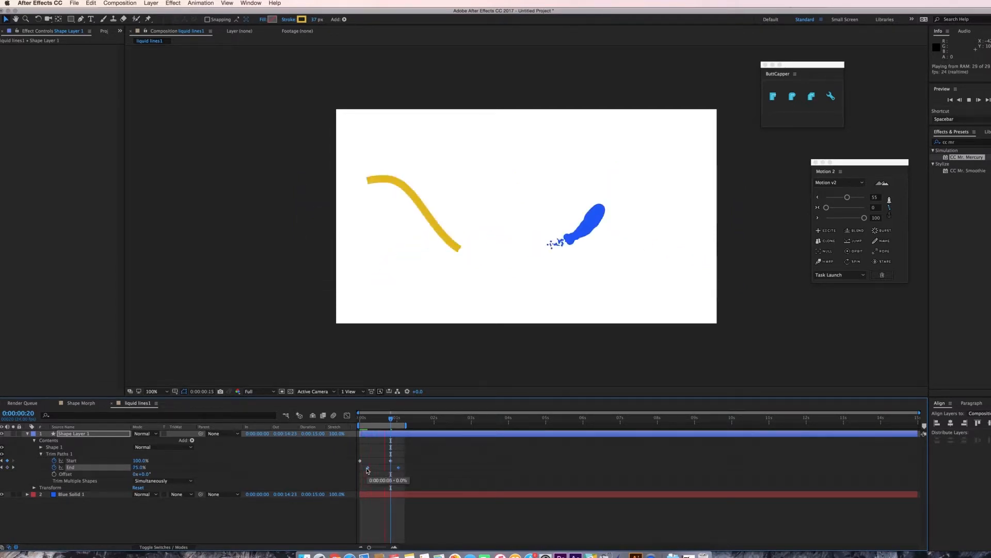
pyautogui.press('space')
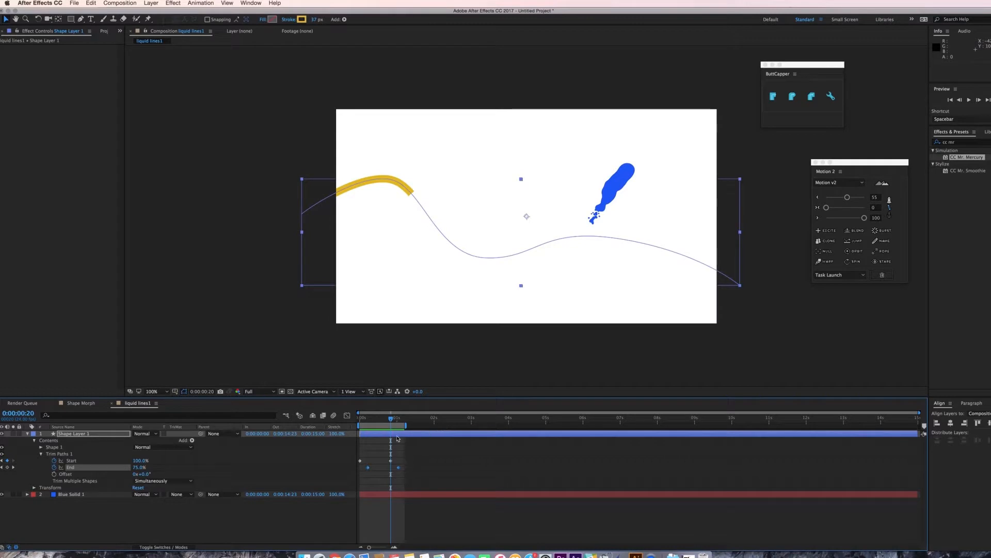
pyautogui.click(383, 423)
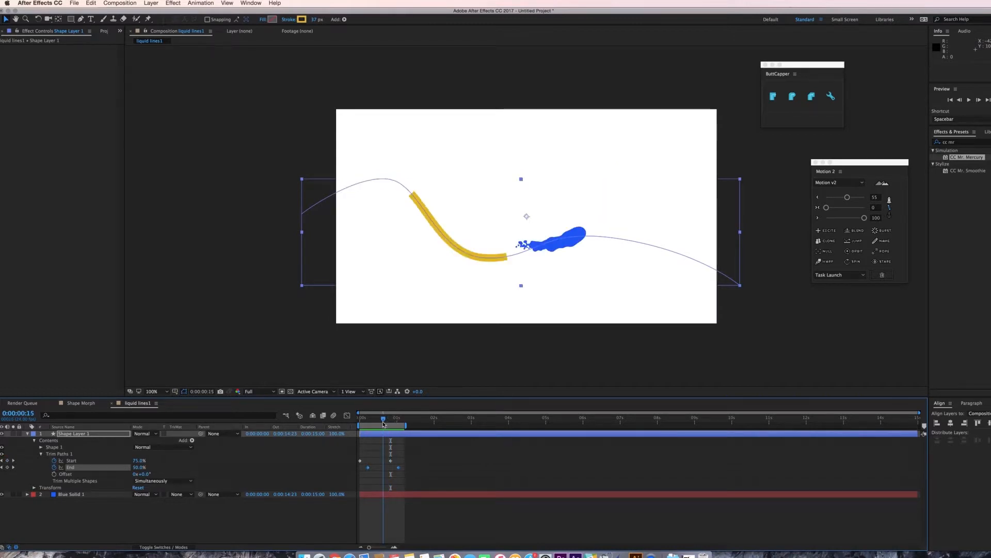
# Set the stroke's Line Cap to Round Cap.
pyautogui.click(40, 447)
pyautogui.click(48, 460)
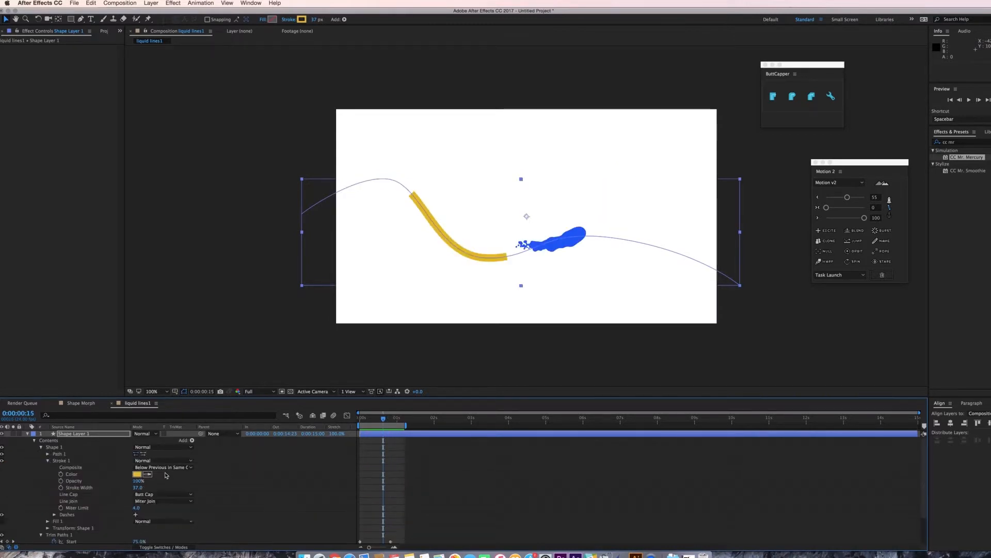
pyautogui.click(152, 497)
pyautogui.click(151, 504)
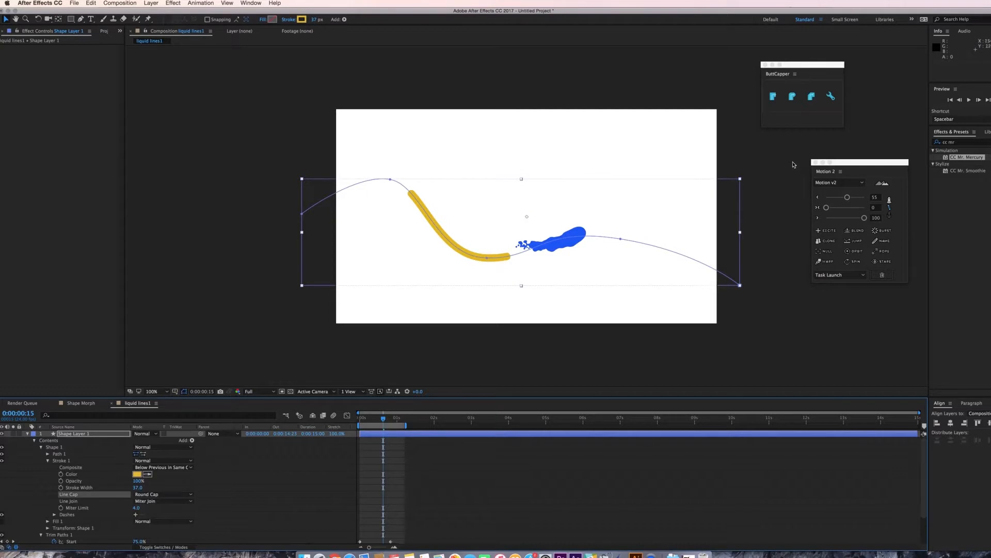
# Search effects for rough and apply Roughen Edges to the shape layer.
pyautogui.click(961, 145)
pyautogui.write('rough')
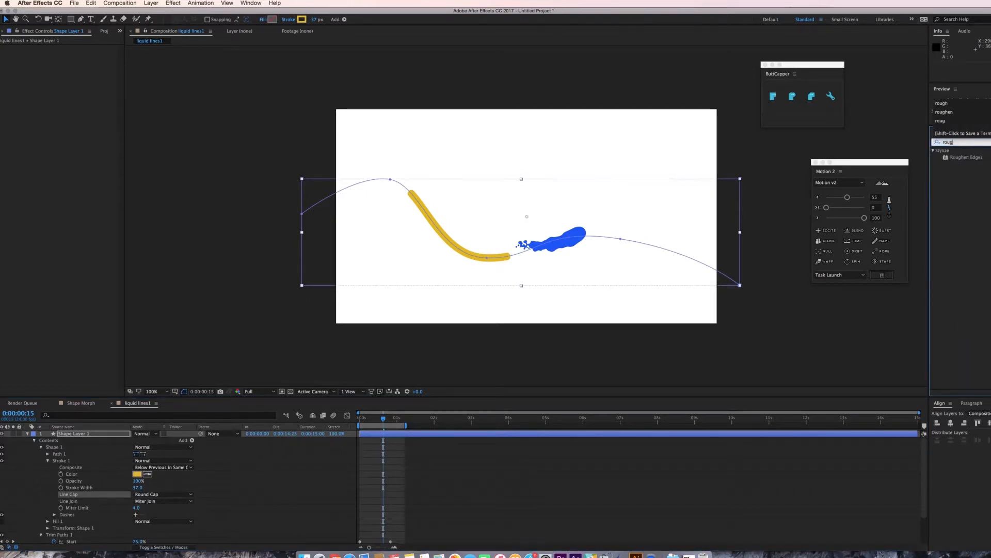
pyautogui.doubleClick(966, 158)
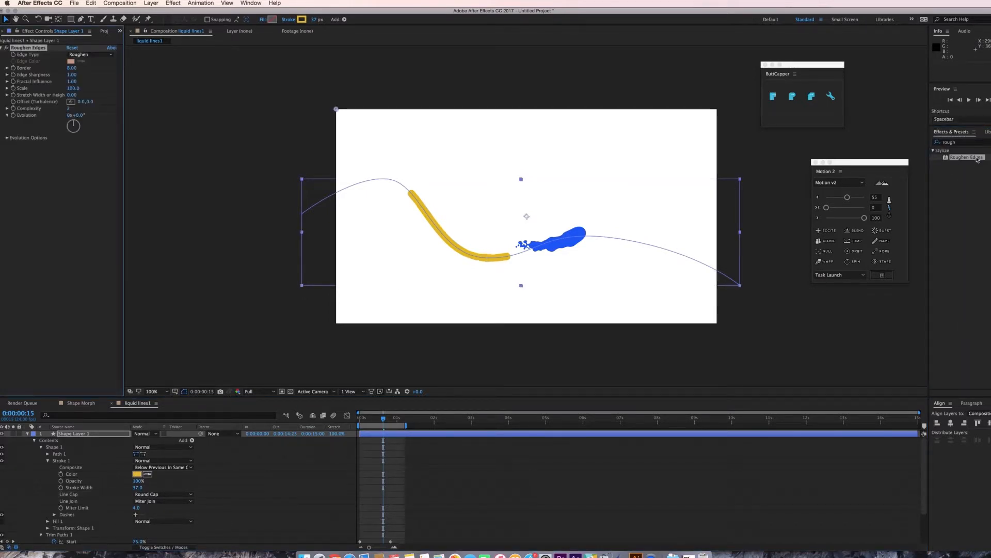
# Search effects for turb and apply Turbulent Displace to the shape layer.
pyautogui.click(967, 144)
pyautogui.write('turb')
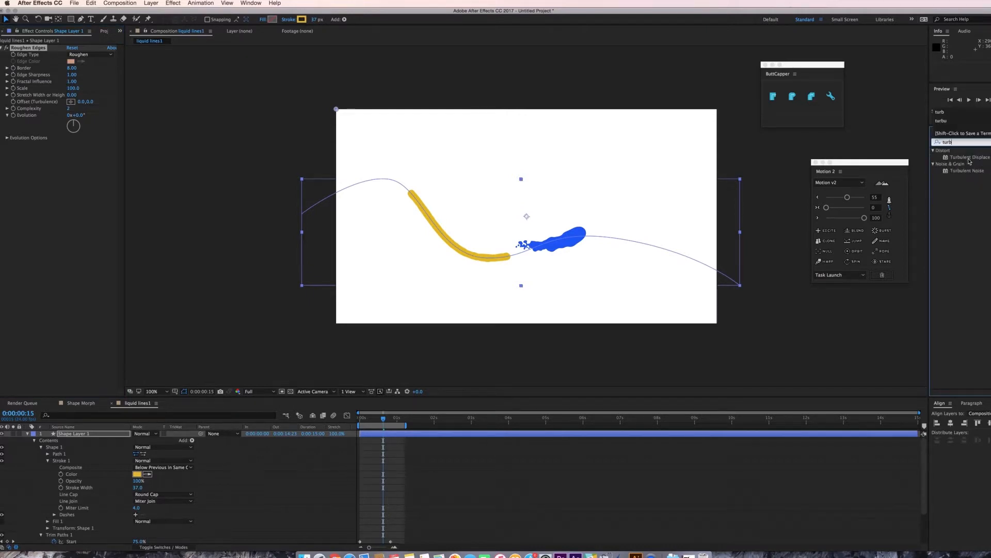
pyautogui.doubleClick(969, 158)
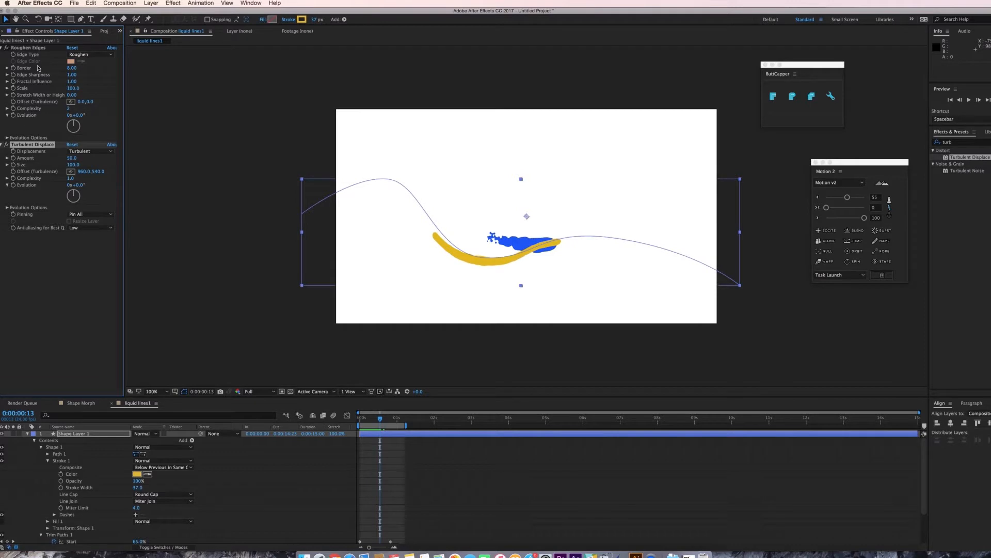
# Set Turbulent Displace Amount to 28 and Roughen Edges Border to 23.
pyautogui.moveTo(71, 158)
pyautogui.mouseDown()
pyautogui.moveTo(54, 159)
pyautogui.moveTo(97, 180)
pyautogui.mouseUp()
pyautogui.moveTo(72, 70); pyautogui.dragTo(148, 76)
# Shift the Trim Paths keyframes earlier in the timeline and preview the animation.
pyautogui.scroll(-5, 411, 508)
pyautogui.moveTo(411, 511); pyautogui.dragTo(362, 504)
pyautogui.moveTo(367, 507); pyautogui.dragTo(365, 507)
pyautogui.press('space')
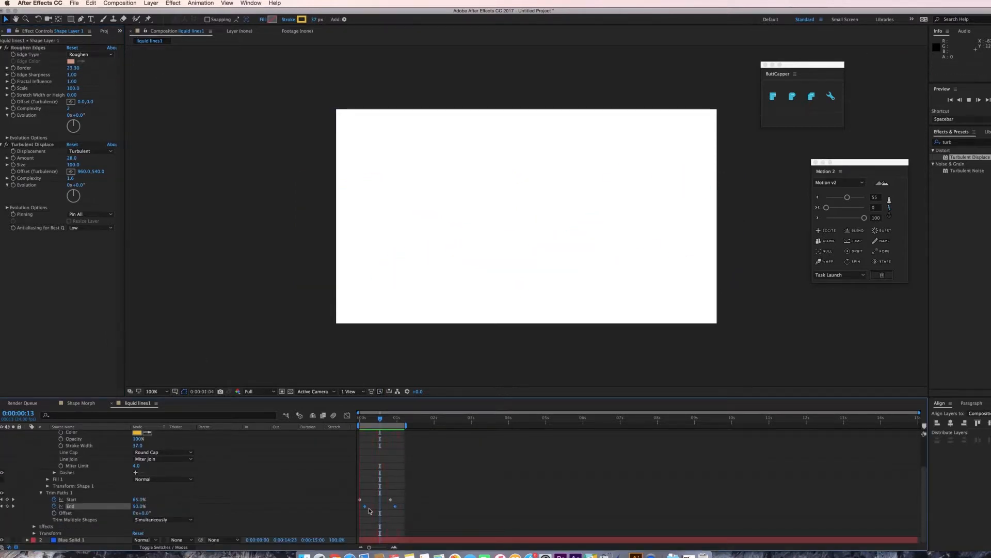
pyautogui.press('space')
# Change the stroke color to blue and preview the result.
pyautogui.scroll(3, 150, 465)
pyautogui.click(137, 452)
pyautogui.click(335, 303)
pyautogui.click(390, 276)
pyautogui.press('space')
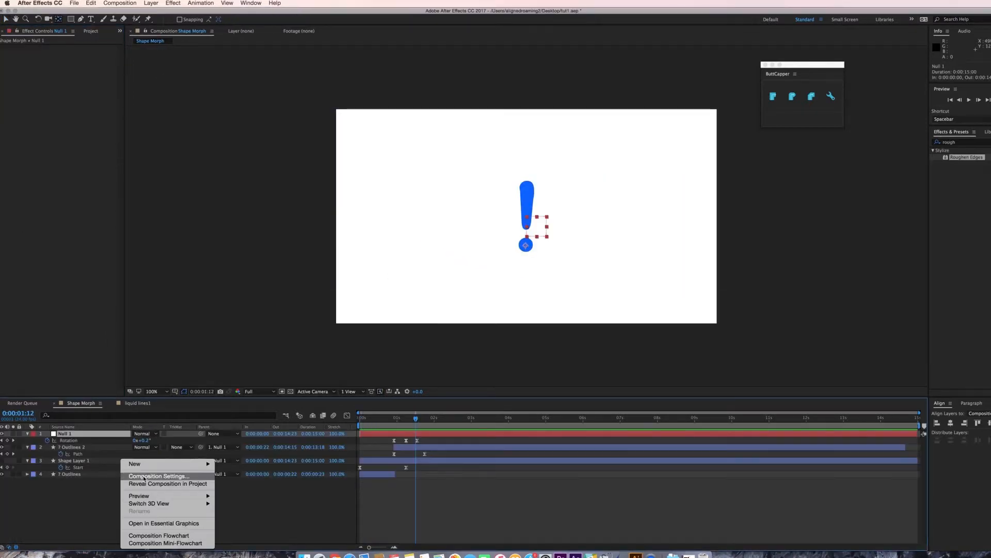
# Create a new blue solid layer in the Shape Morph composition.
pyautogui.moveTo(207, 464)
pyautogui.click(253, 484)
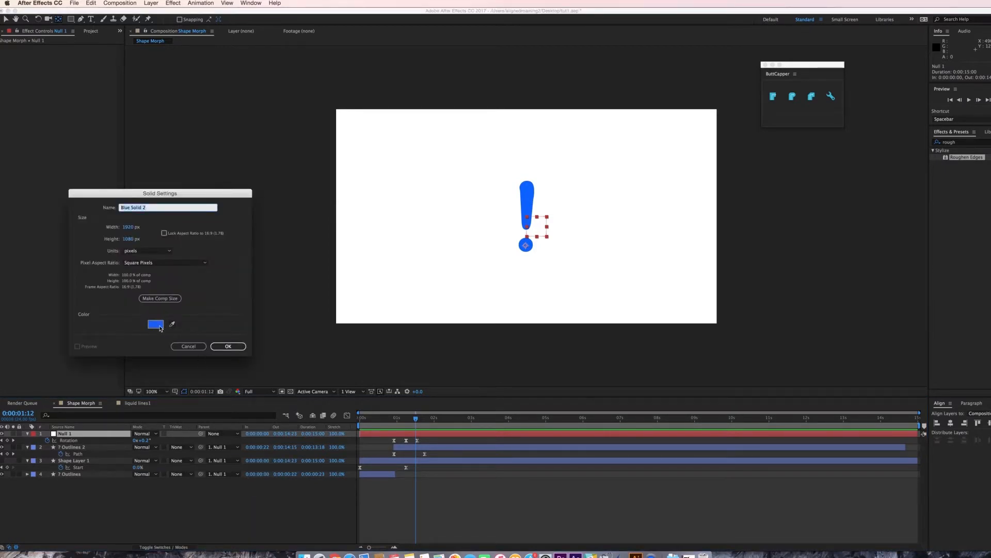
pyautogui.click(155, 325)
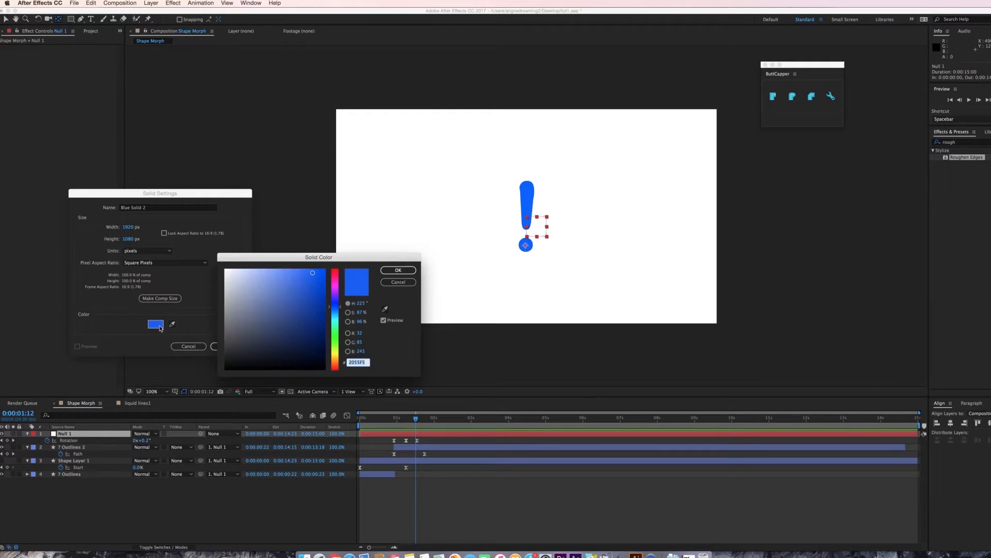
pyautogui.click(398, 270)
pyautogui.click(229, 346)
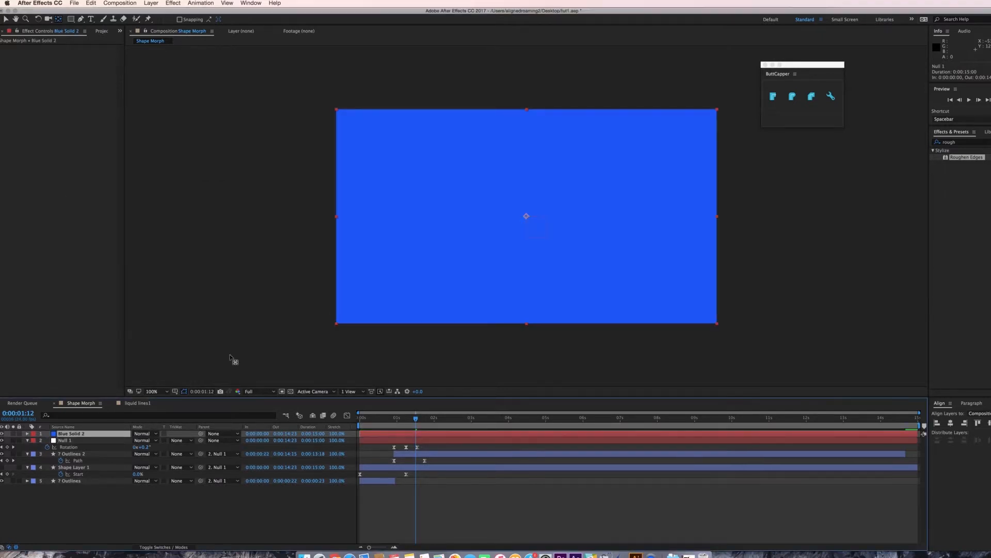
# Copy the CC Mr. Mercury effect from Blue Solid 1 in liquid lines1 and paste it onto the new solid in Shape Morph.
pyautogui.click(136, 408)
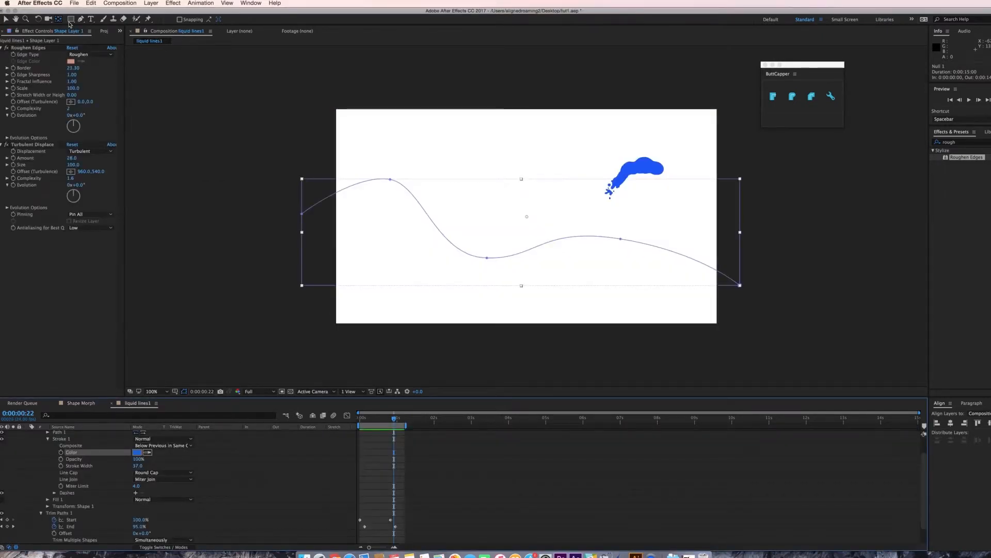
pyautogui.scroll(3, 89, 464)
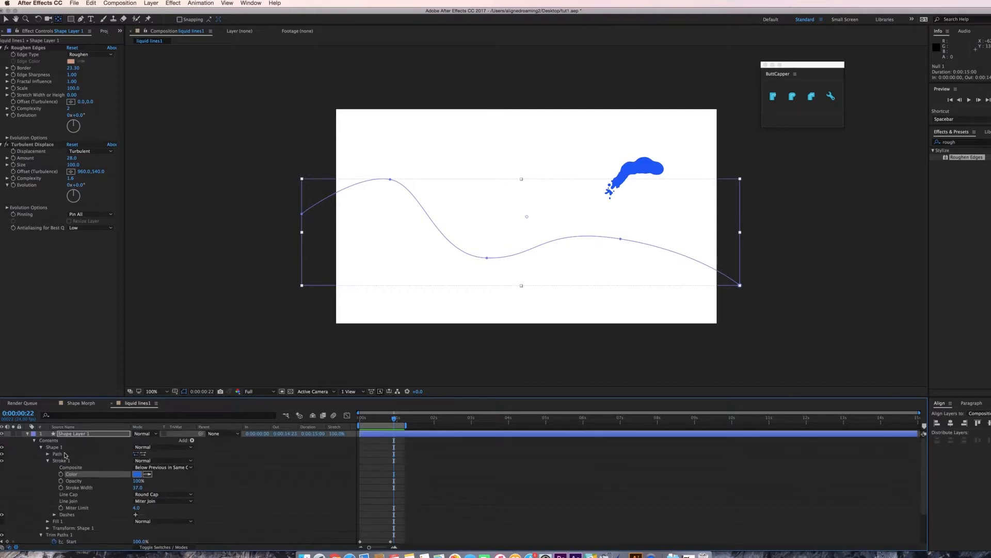
pyautogui.click(27, 434)
pyautogui.click(78, 445)
pyautogui.click(78, 443)
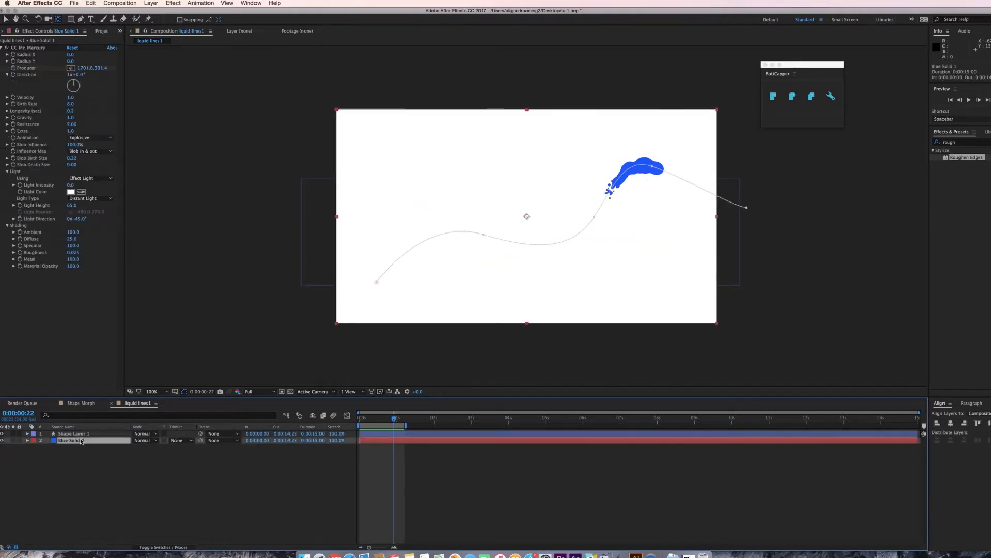
pyautogui.click(30, 48)
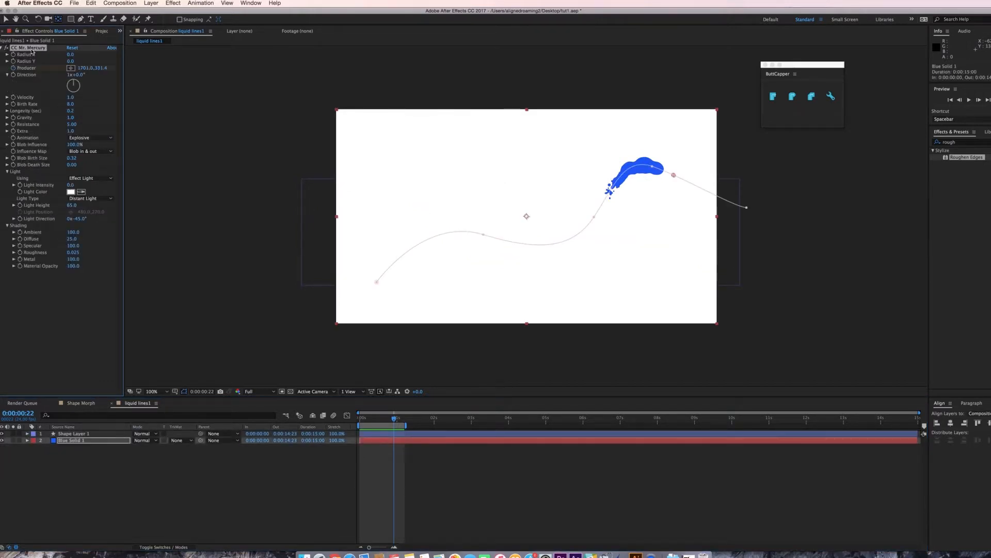
pyautogui.click(84, 403)
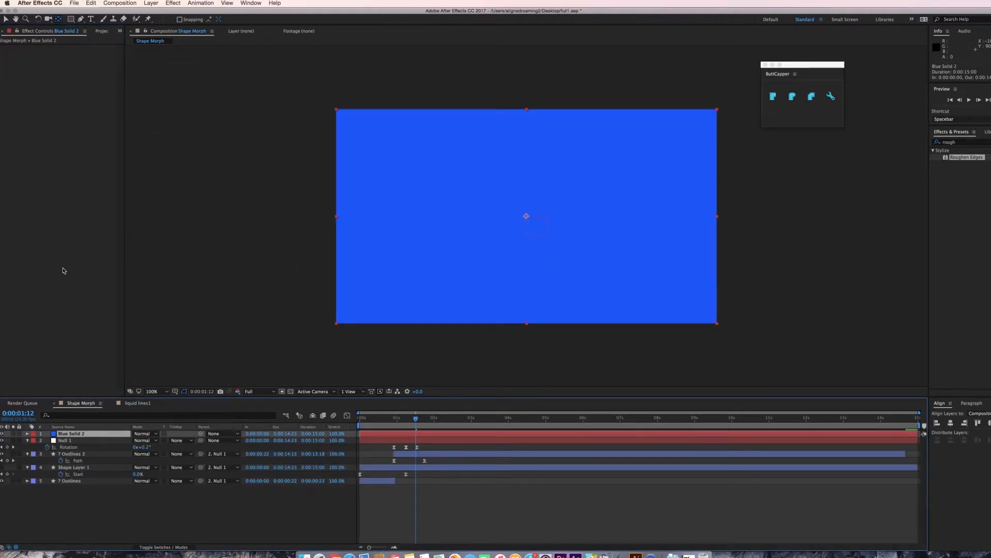
pyautogui.hotkey('ctrl', 'v')
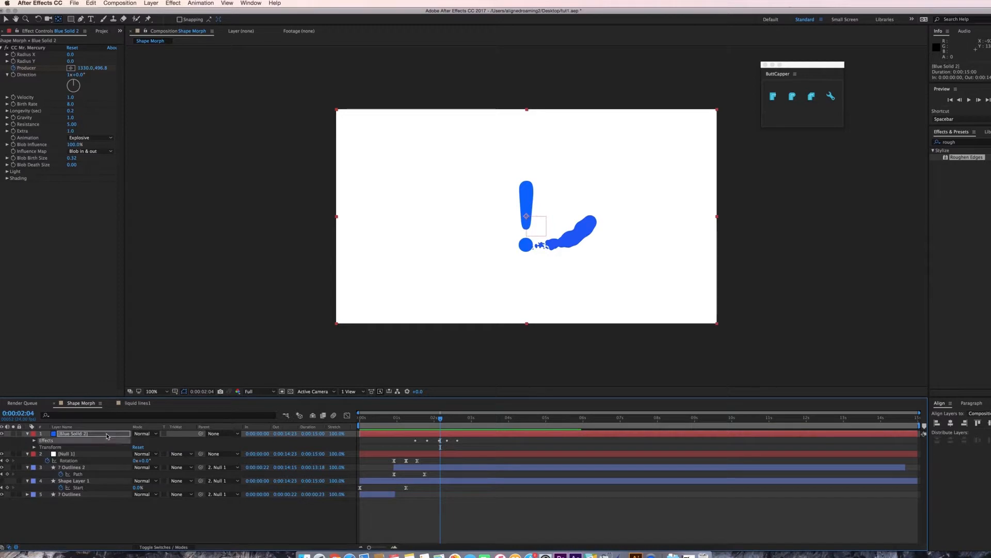
# Delete the pasted Producer keyframes of CC Mr. Mercury.
pyautogui.press('u')
pyautogui.moveTo(481, 445); pyautogui.dragTo(374, 456)
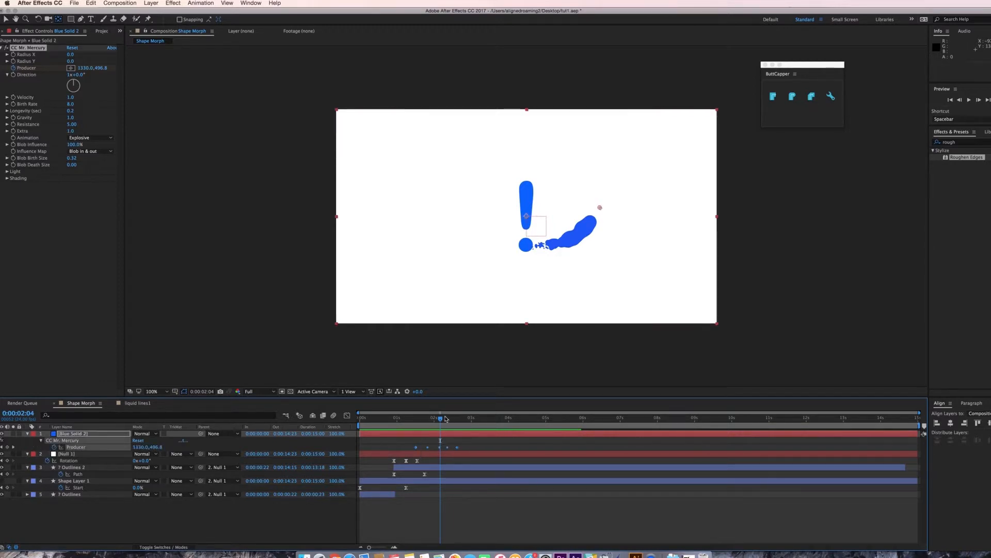
pyautogui.moveTo(440, 419); pyautogui.dragTo(406, 426)
pyautogui.press('Delete')
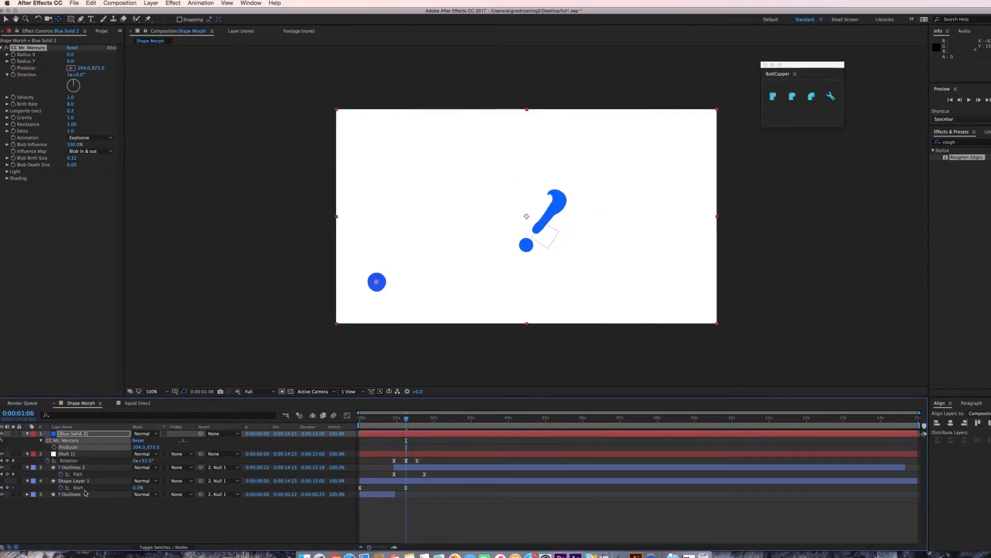
# Cut the path from Shape Layer 1 and paste it into the CC Mr. Mercury Producer property.
pyautogui.click(73, 467)
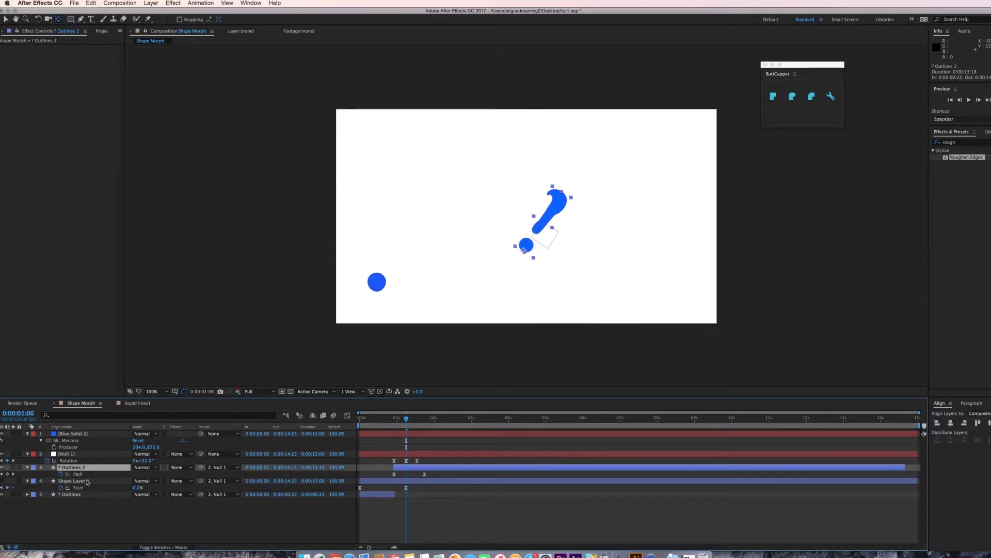
pyautogui.click(87, 482)
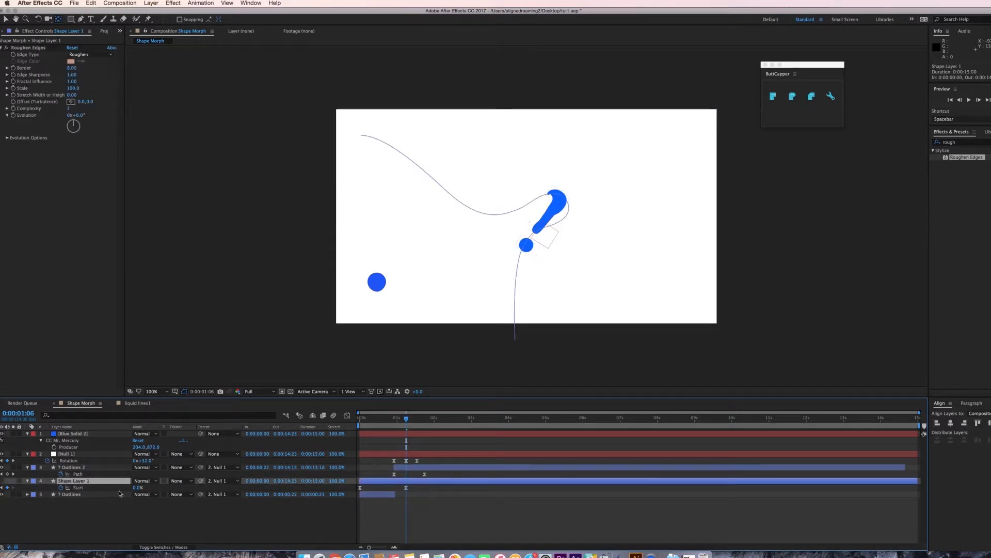
pyautogui.click(28, 481)
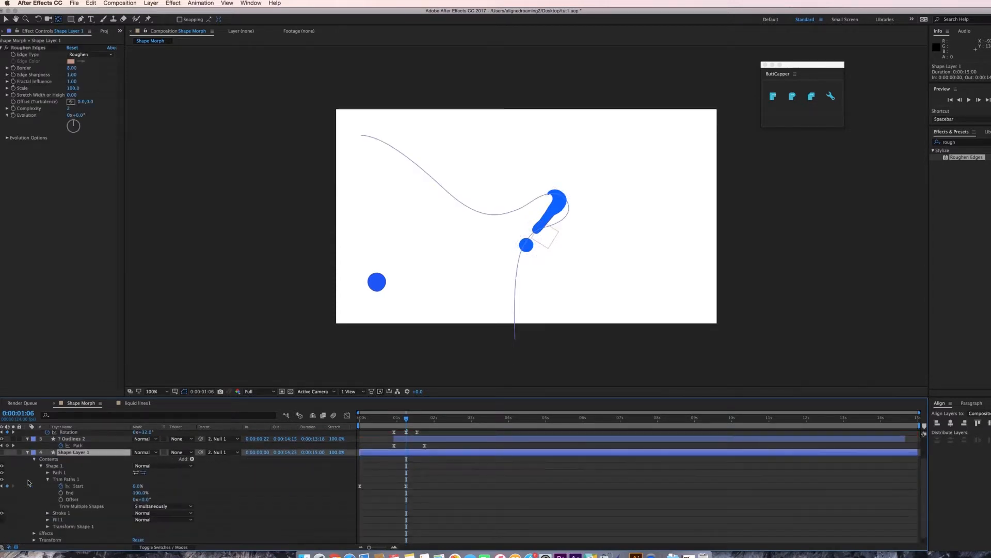
pyautogui.click(47, 473)
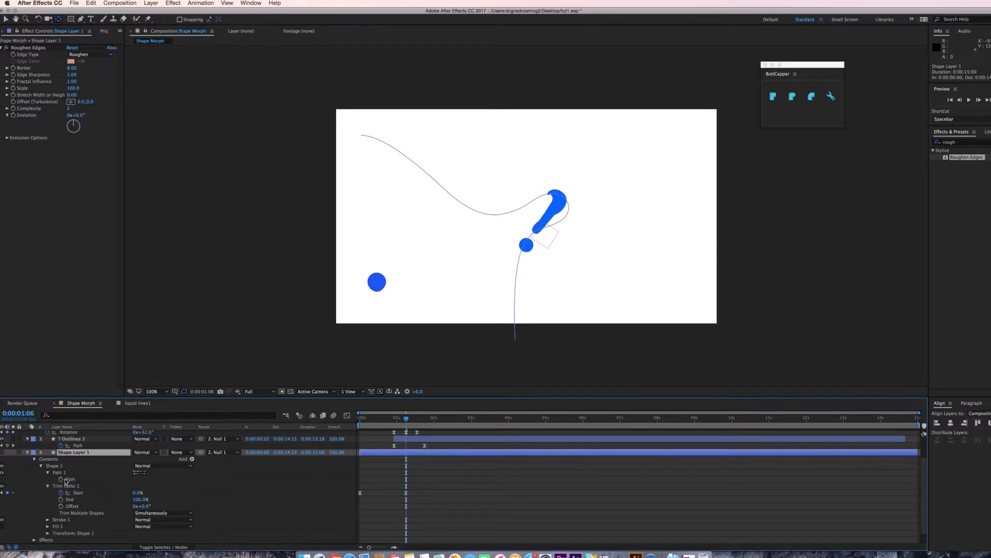
pyautogui.click(61, 480)
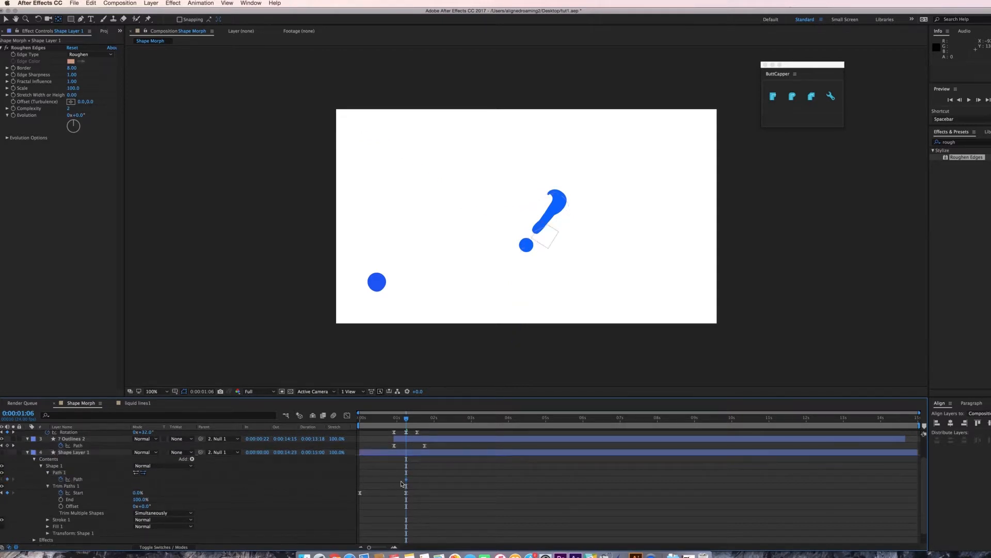
pyautogui.press('super+x')
pyautogui.scroll(2, 400, 492)
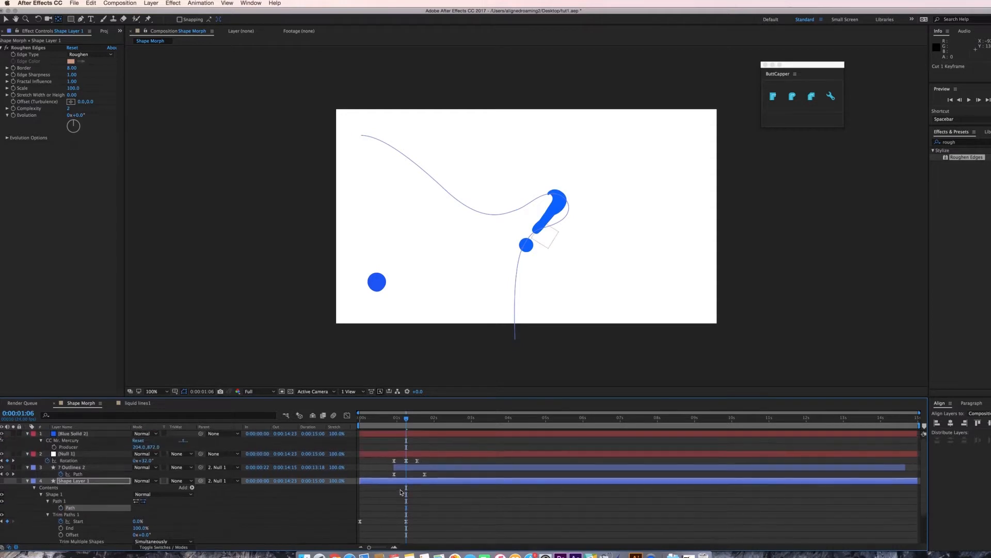
pyautogui.click(69, 448)
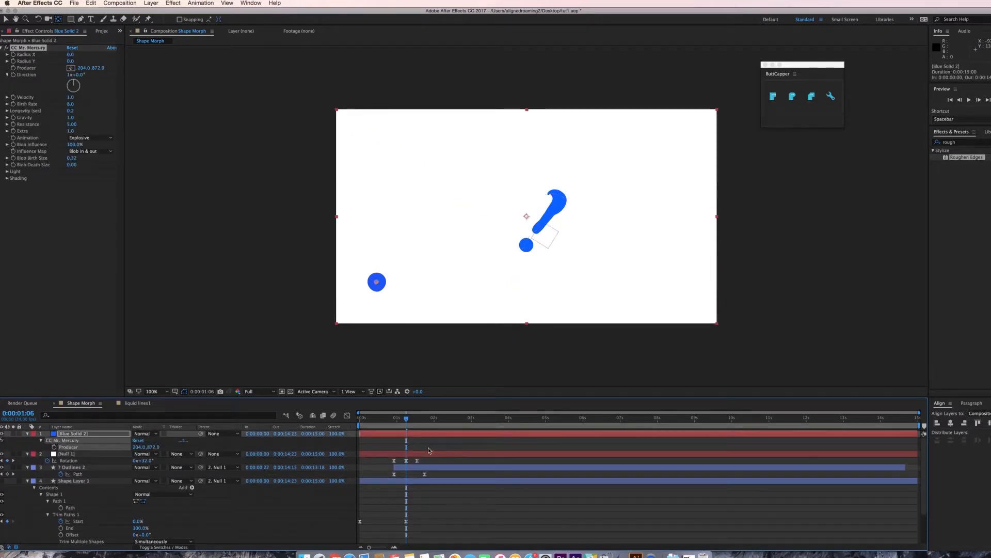
pyautogui.press('super+v')
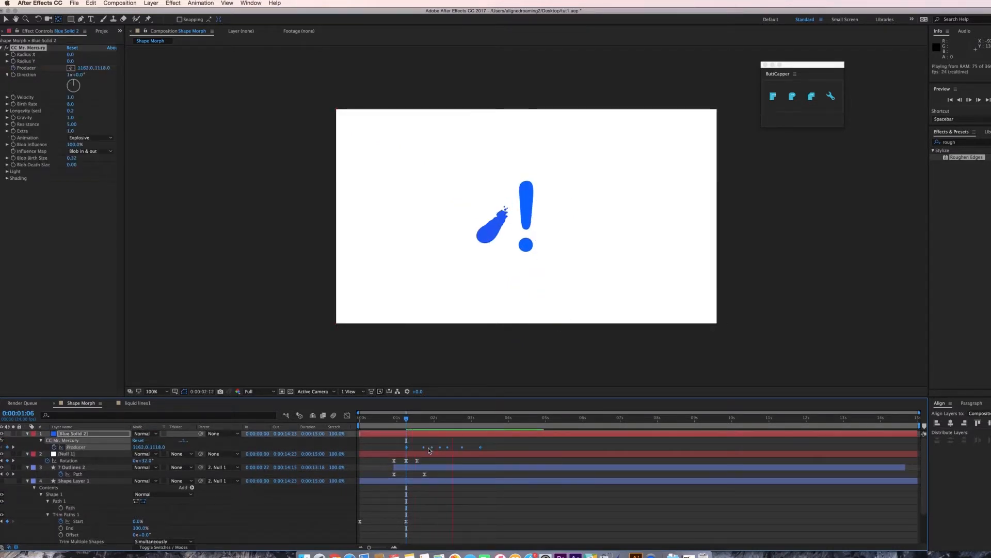
# Move the Producer keyframes to start at frame 0, compress their timing, and preview.
pyautogui.press('space')
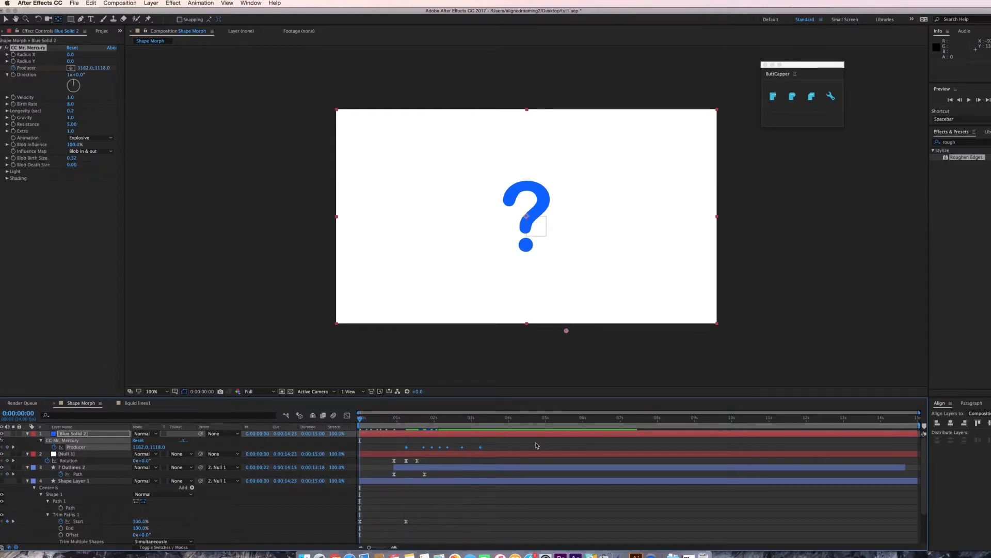
pyautogui.moveTo(510, 444); pyautogui.dragTo(401, 454)
pyautogui.moveTo(406, 447); pyautogui.dragTo(360, 448)
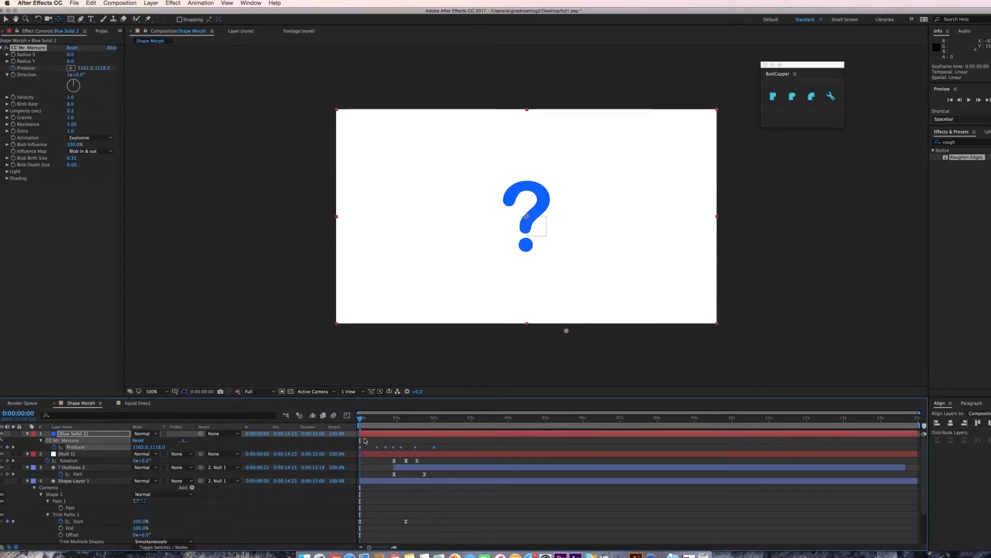
pyautogui.press('space')
pyautogui.press('space')
# Set the Outlines layer's track matte to Alpha Matte.
pyautogui.click(28, 481)
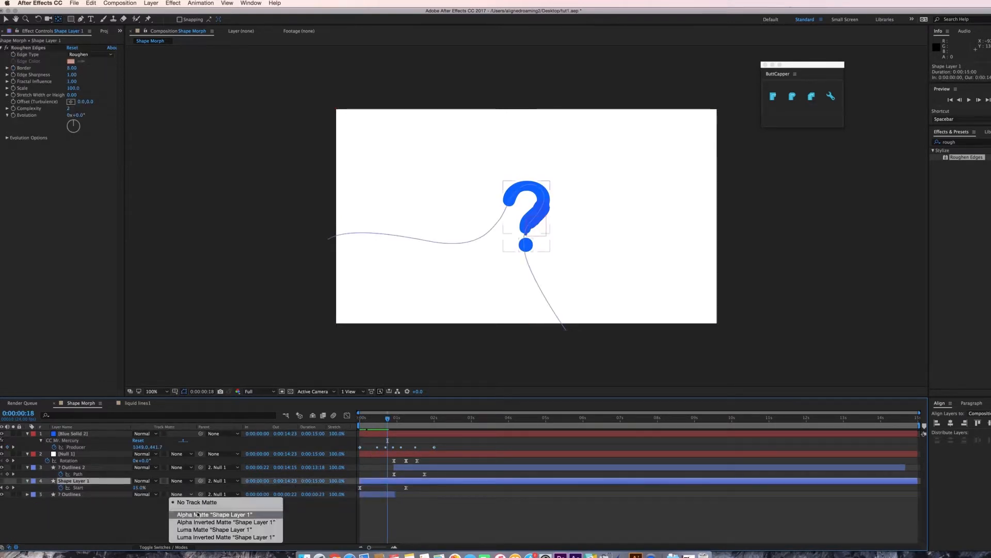
pyautogui.click(198, 514)
# Squeeze the Producer keyframes closer together near the start of the timeline.
pyautogui.moveTo(388, 419)
pyautogui.mouseDown()
pyautogui.moveTo(360, 421)
pyautogui.moveTo(376, 422)
pyautogui.moveTo(364, 450)
pyautogui.moveTo(376, 421)
pyautogui.mouseUp()
pyautogui.click(360, 447)
pyautogui.moveTo(418, 450); pyautogui.dragTo(380, 421)
pyautogui.click(369, 420)
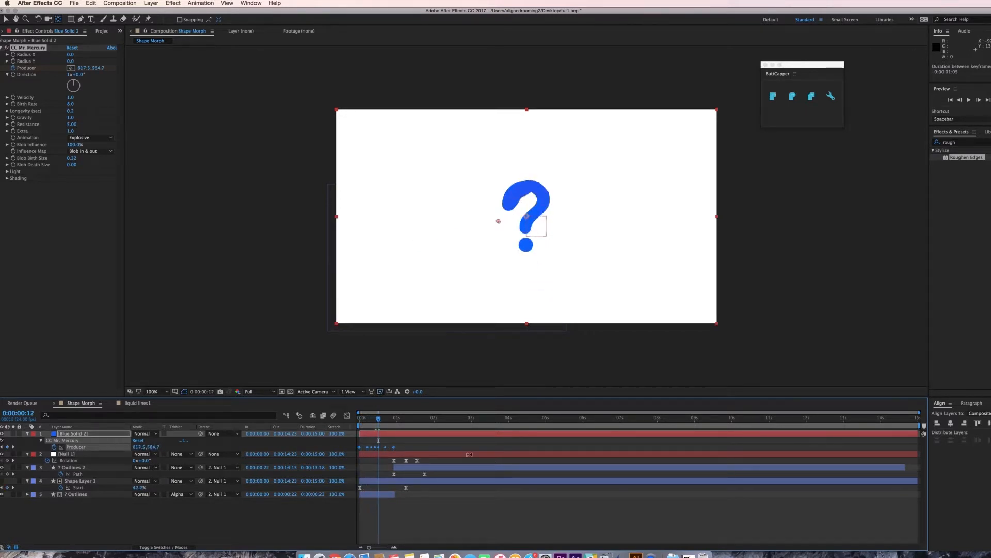
# Open the solid's settings and change its color to yellow.
pyautogui.hotkey('ctrl', 'shift', 'y')
pyautogui.click(293, 268)
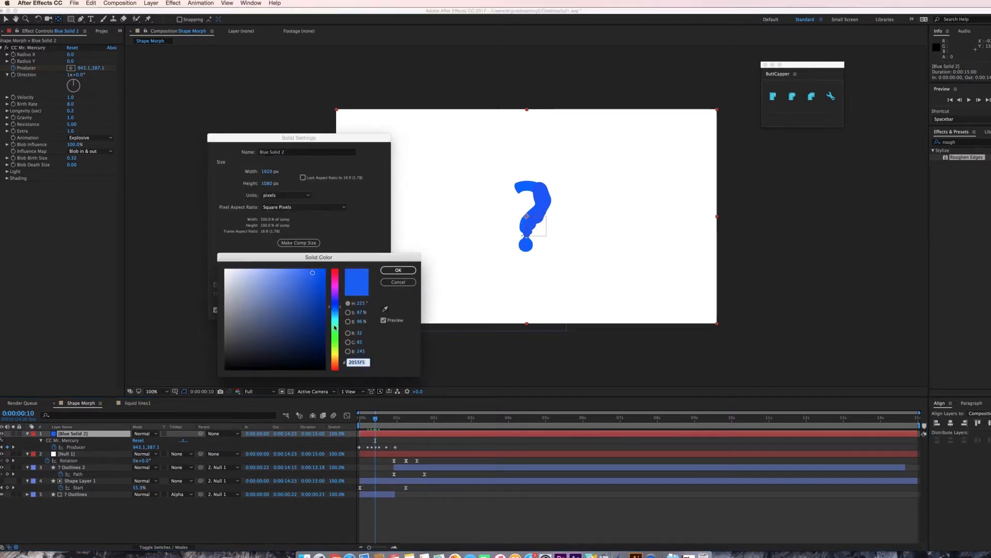
pyautogui.moveTo(334, 307); pyautogui.dragTo(341, 356)
pyautogui.click(398, 271)
pyautogui.press('Return')
# Create a new shape layer and draw a wavy open path across the composition with the Pen tool.
pyautogui.click(150, 3)
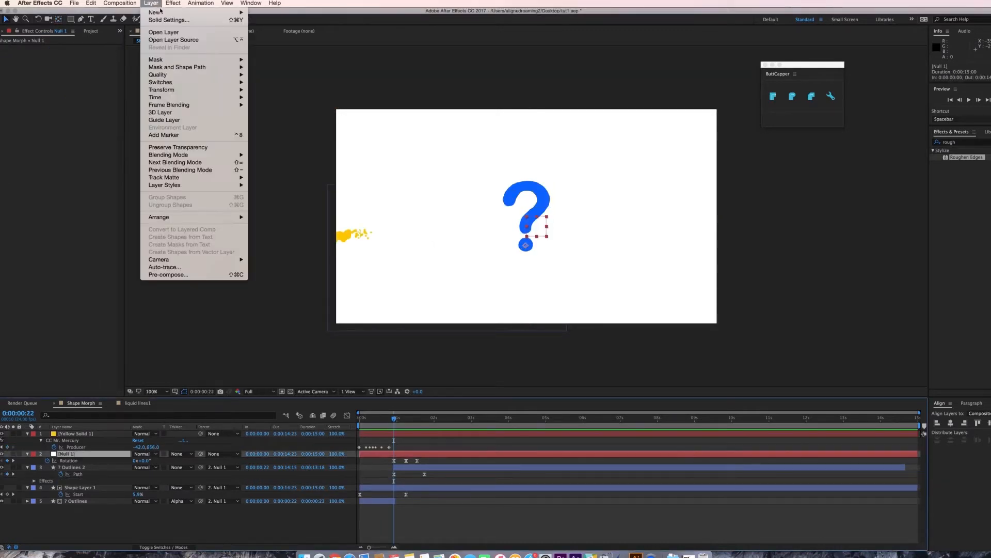
pyautogui.moveTo(227, 12)
pyautogui.click(291, 53)
pyautogui.click(296, 231)
pyautogui.moveTo(368, 208); pyautogui.dragTo(385, 221)
pyautogui.moveTo(411, 229); pyautogui.dragTo(488, 209)
pyautogui.moveTo(517, 211); pyautogui.dragTo(533, 218)
pyautogui.moveTo(579, 215); pyautogui.dragTo(678, 202)
pyautogui.press('v')
# Set the shape's stroke width to 38 px.
pyautogui.click(315, 19)
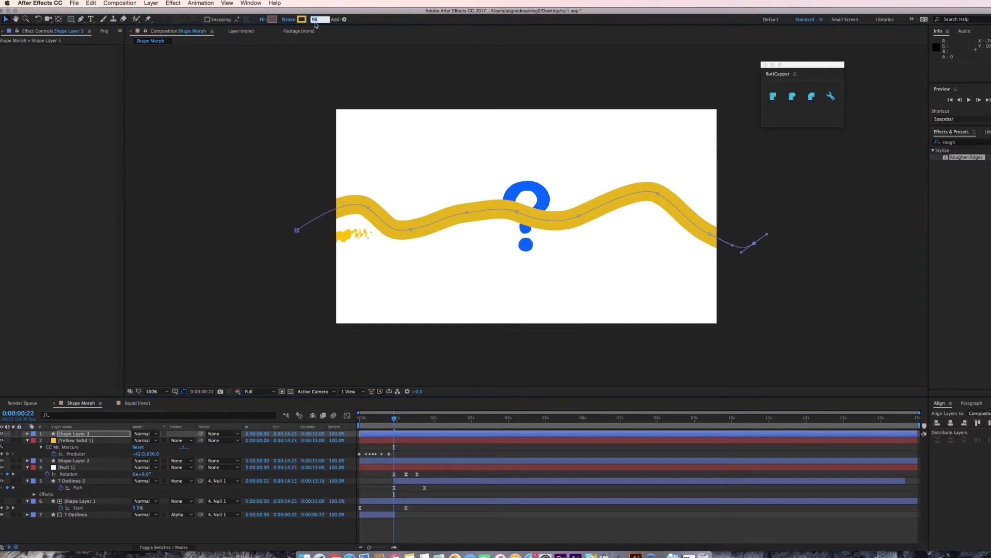
pyautogui.write('20')
pyautogui.press('Return')
pyautogui.write('30')
pyautogui.press('Return')
pyautogui.click(316, 20)
pyautogui.write('38')
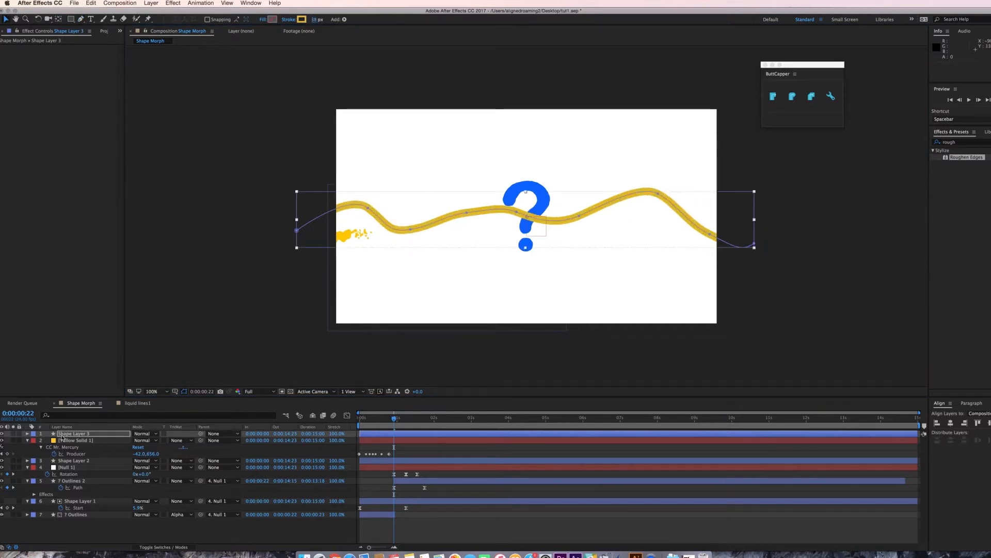
# Expand the new shape layer's stroke and set Line Cap to Round Cap.
pyautogui.click(28, 434)
pyautogui.click(35, 440)
pyautogui.click(41, 447)
pyautogui.click(48, 455)
pyautogui.click(48, 467)
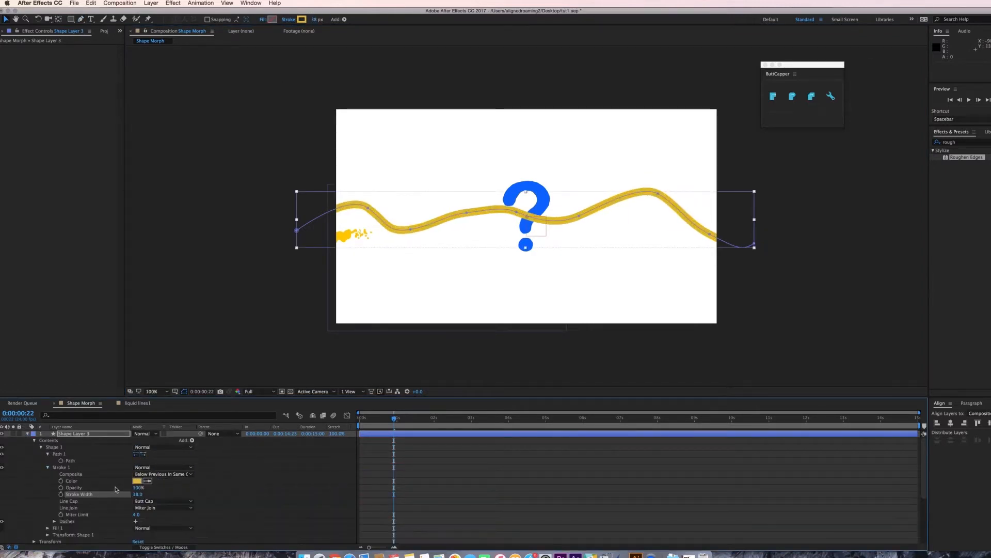
pyautogui.click(147, 501)
pyautogui.click(147, 508)
# Add Trim Paths to the new shape layer and expand its properties.
pyautogui.click(192, 440)
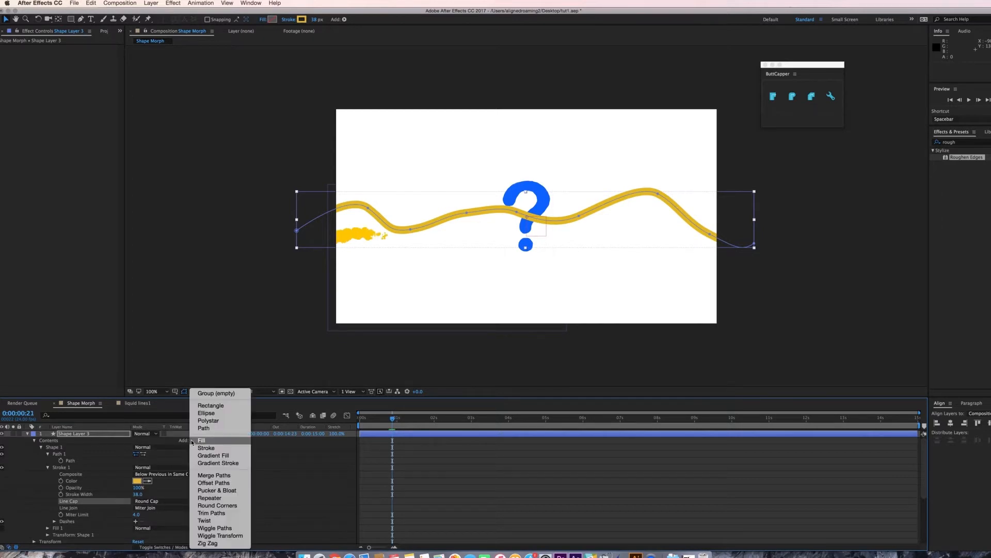
pyautogui.click(213, 513)
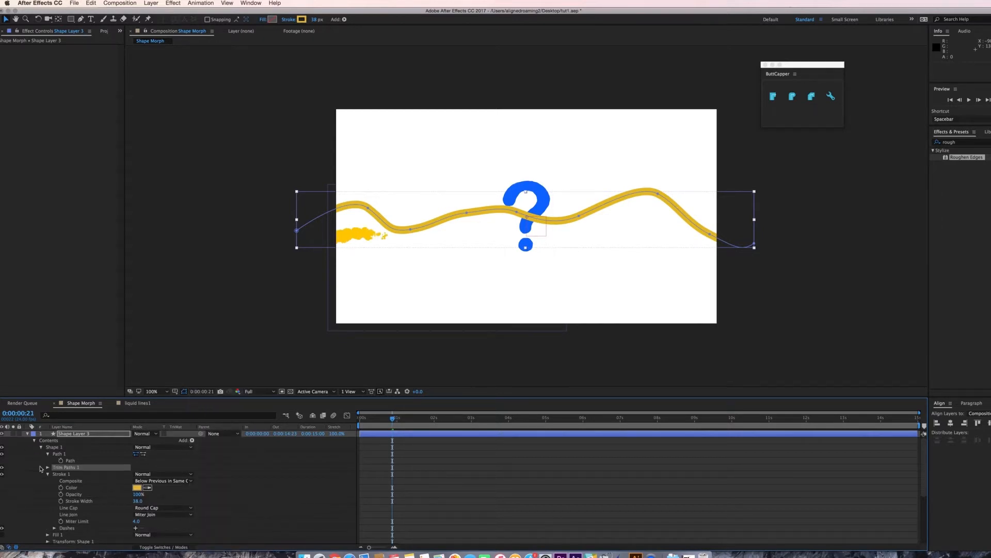
pyautogui.click(47, 467)
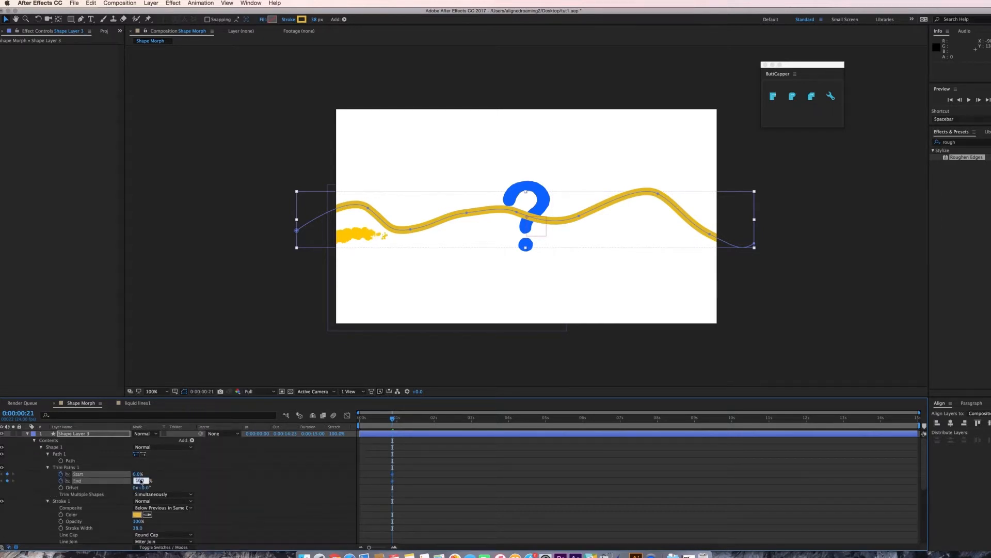
# Keyframe the Trim Paths End at 0%, then at 0:00:02:03 set both Start and End to 100%.
pyautogui.write('0')
pyautogui.press('Return')
pyautogui.hotkey('shift', 'pagedown')
pyautogui.hotkey('shift', 'pagedown')
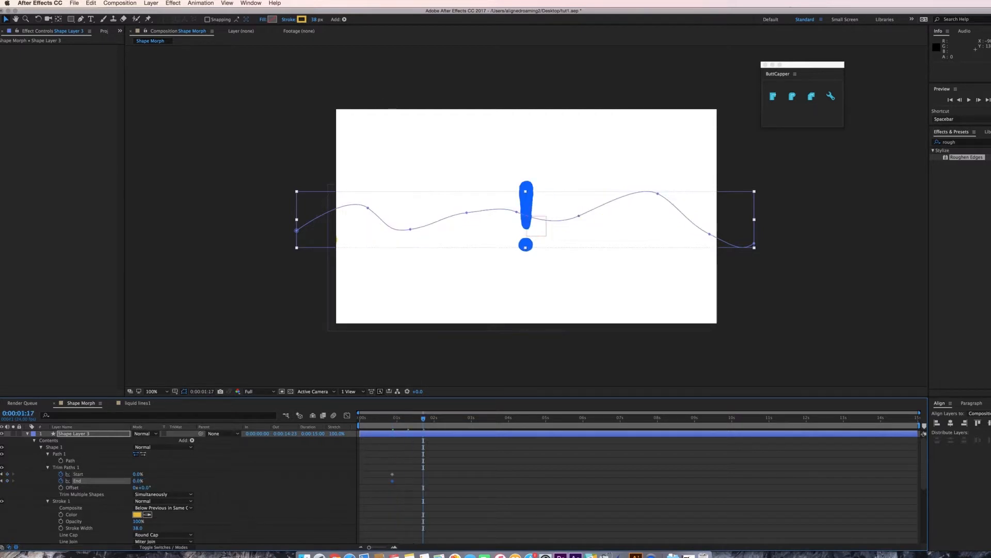
pyautogui.hotkey('shift', 'pagedown')
pyautogui.click(138, 474)
pyautogui.write('100')
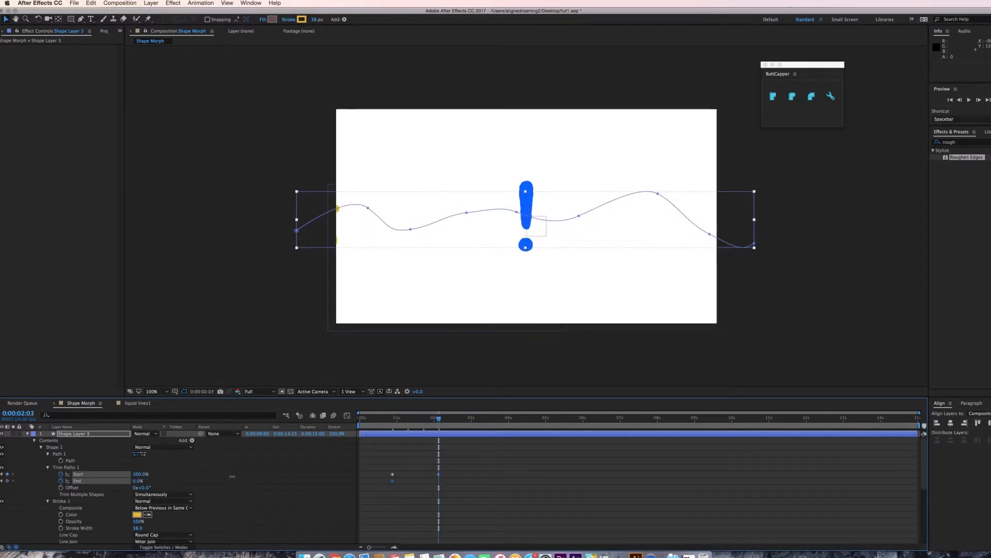
pyautogui.press('Return')
pyautogui.write('10')
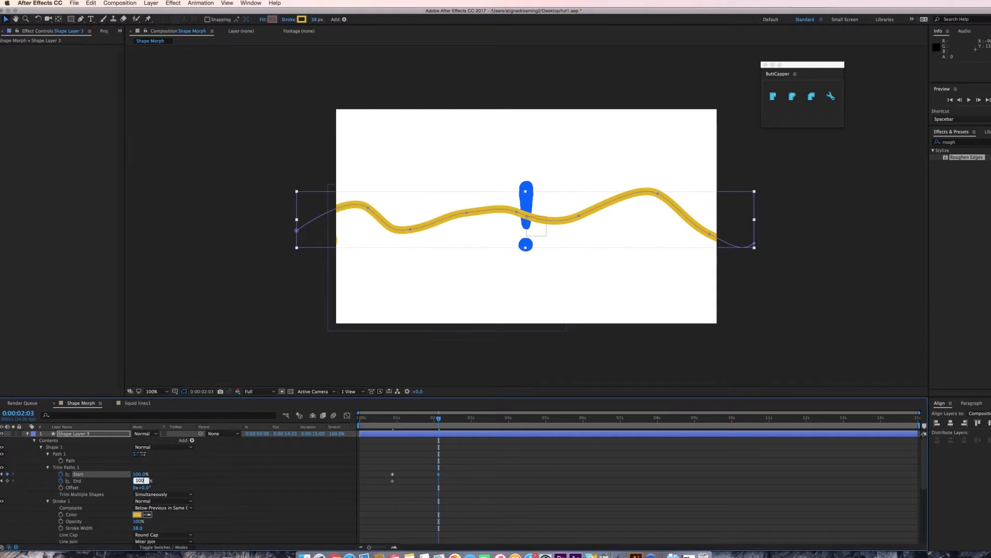
pyautogui.press('Return')
# Offset the End keyframes a few frames behind the Start keyframes and preview the trimmed stroke.
pyautogui.moveTo(448, 490)
pyautogui.mouseDown()
pyautogui.moveTo(380, 478)
pyautogui.moveTo(402, 484)
pyautogui.mouseUp()
pyautogui.moveTo(384, 425); pyautogui.dragTo(416, 424)
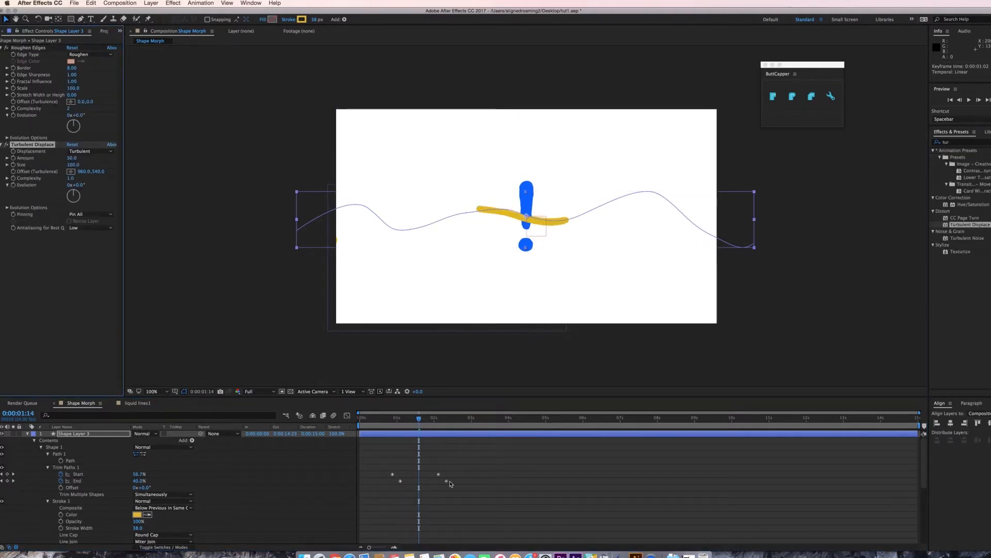
pyautogui.moveTo(400, 481); pyautogui.dragTo(435, 472)
pyautogui.press('space')
pyautogui.press('space')
pyautogui.moveTo(441, 481); pyautogui.dragTo(420, 484)
pyautogui.press('space')
# Duplicate the roughened stroke layer and reshape the copy's wavy path by moving its vertices.
pyautogui.click(95, 436)
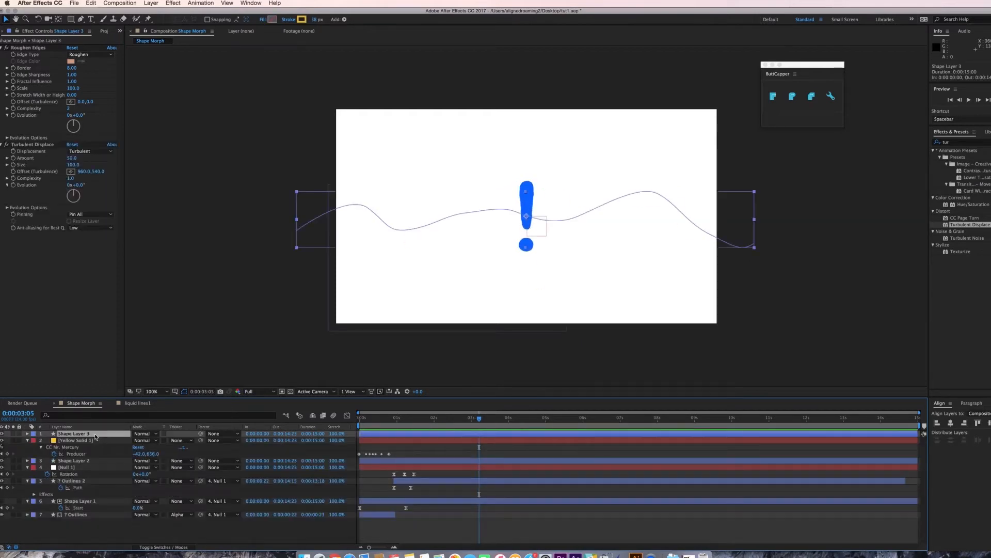
pyautogui.press('super+d')
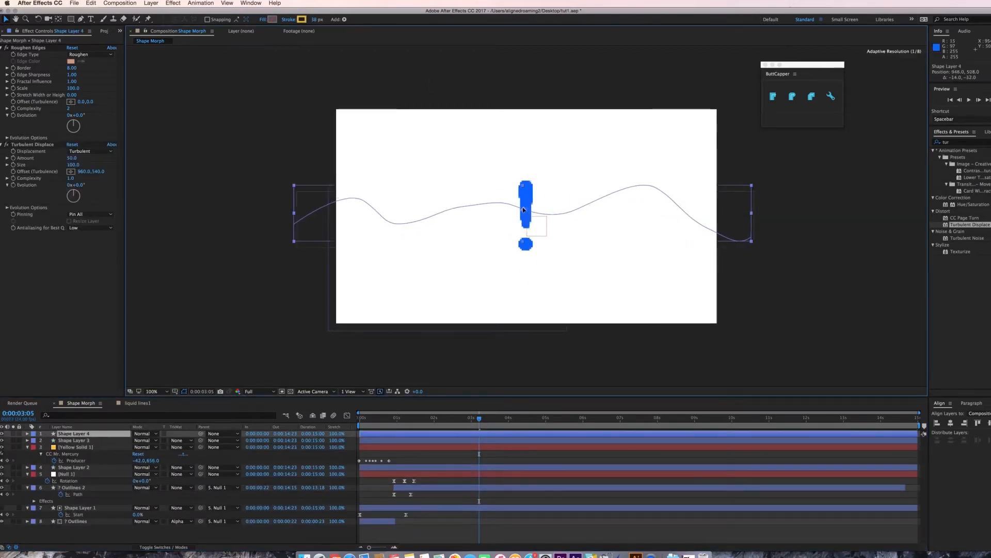
pyautogui.moveTo(558, 239); pyautogui.dragTo(511, 206)
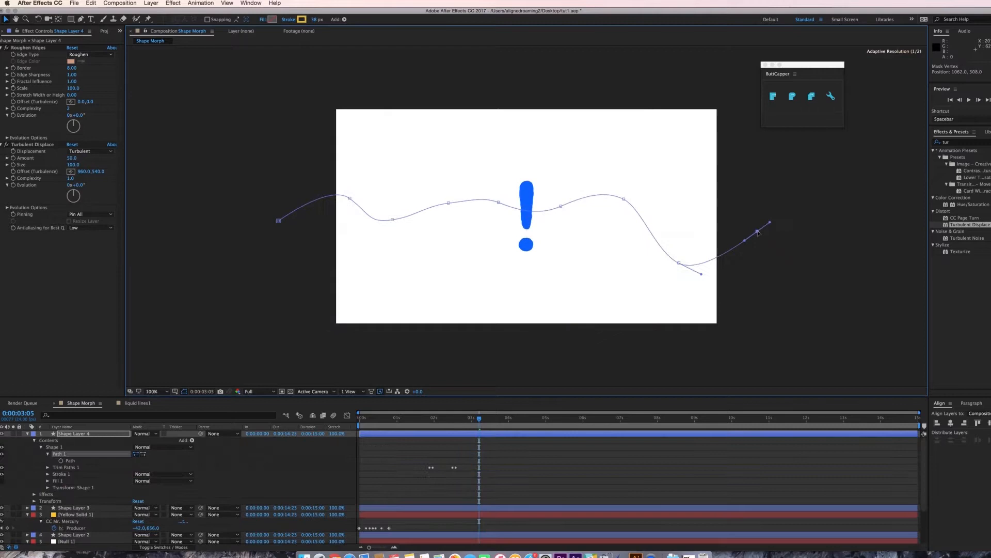
pyautogui.moveTo(554, 210); pyautogui.dragTo(562, 223)
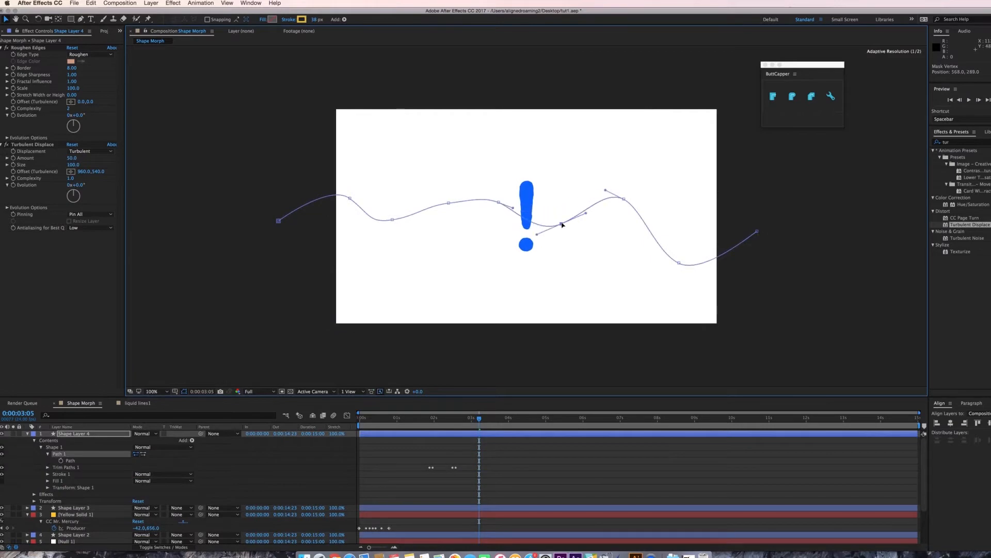
pyautogui.moveTo(445, 205)
pyautogui.mouseDown()
pyautogui.moveTo(447, 217)
pyautogui.moveTo(441, 196)
pyautogui.mouseUp()
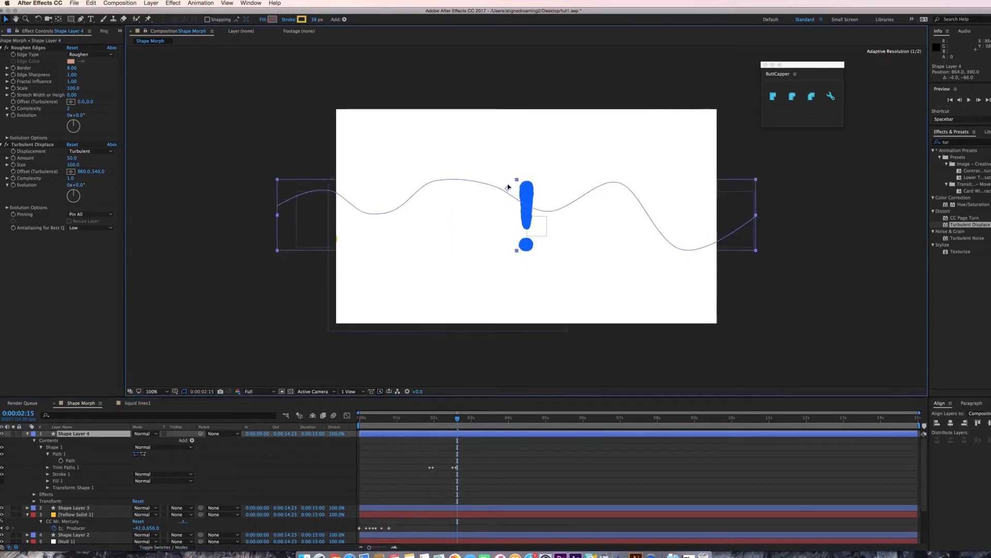
# Set the duplicated stroke's colour to magenta and preview it.
pyautogui.click(301, 20)
pyautogui.click(335, 283)
pyautogui.click(398, 270)
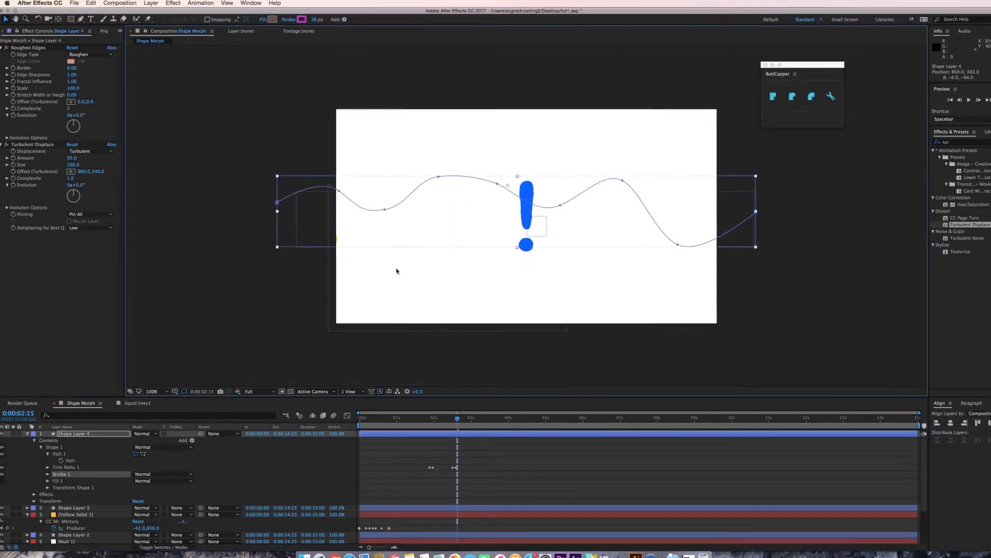
pyautogui.press('space')
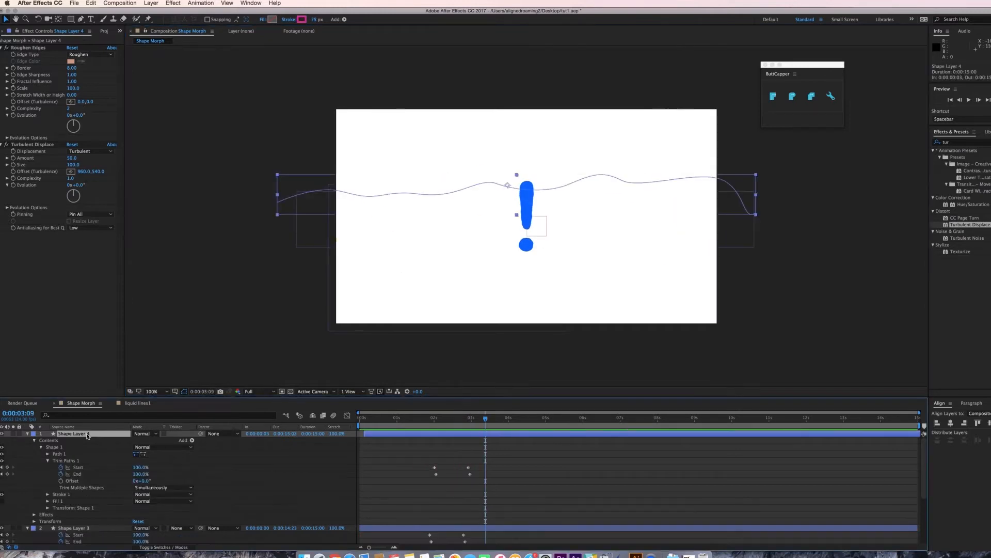
# Duplicate the stroke layer again and move the new copy lower in the composition.
pyautogui.hotkey('ctrl', 'd')
pyautogui.moveTo(491, 223)
pyautogui.mouseDown()
pyautogui.moveTo(494, 253)
pyautogui.moveTo(479, 281)
pyautogui.mouseUp()
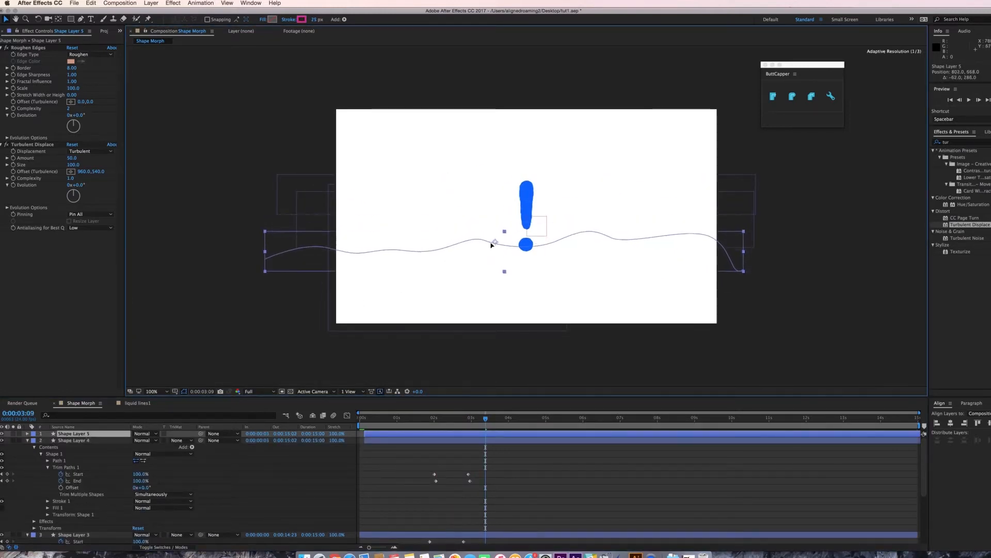
# Rotate the new copy to -6° and shift its layer start by a few frames.
pyautogui.press('r')
pyautogui.moveTo(146, 440); pyautogui.dragTo(143, 440)
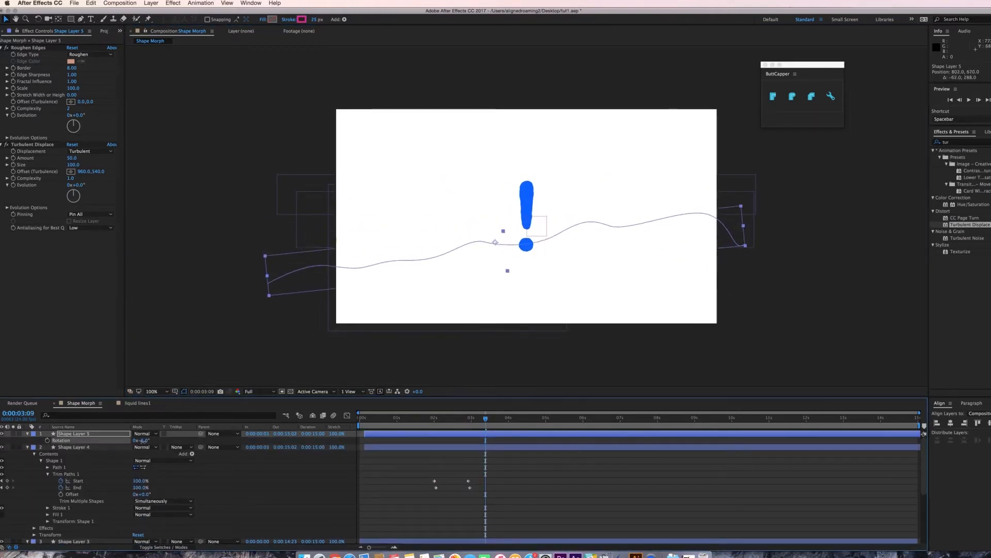
pyautogui.moveTo(425, 434); pyautogui.dragTo(411, 435)
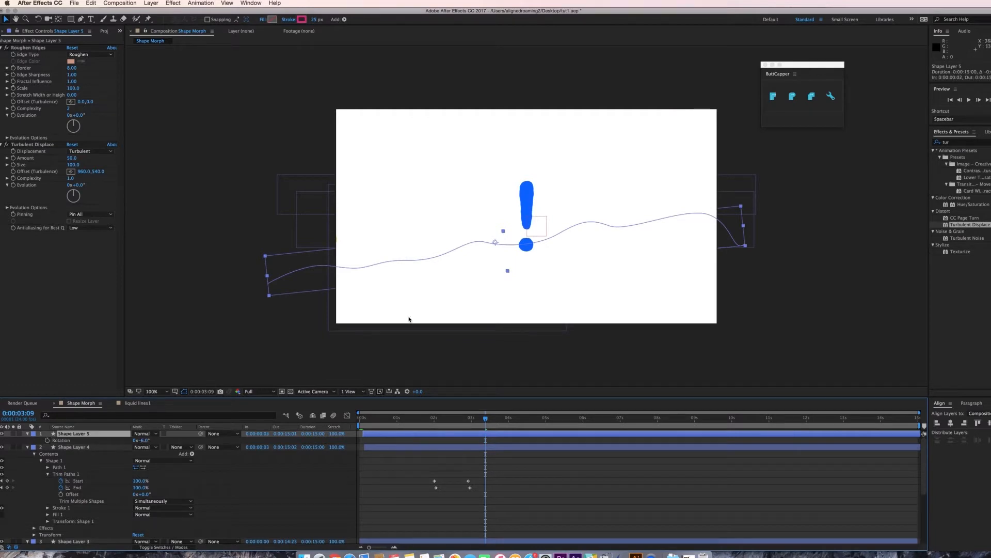
# Set the new copy's stroke colour to blue and preview the three strokes.
pyautogui.click(299, 20)
pyautogui.click(336, 309)
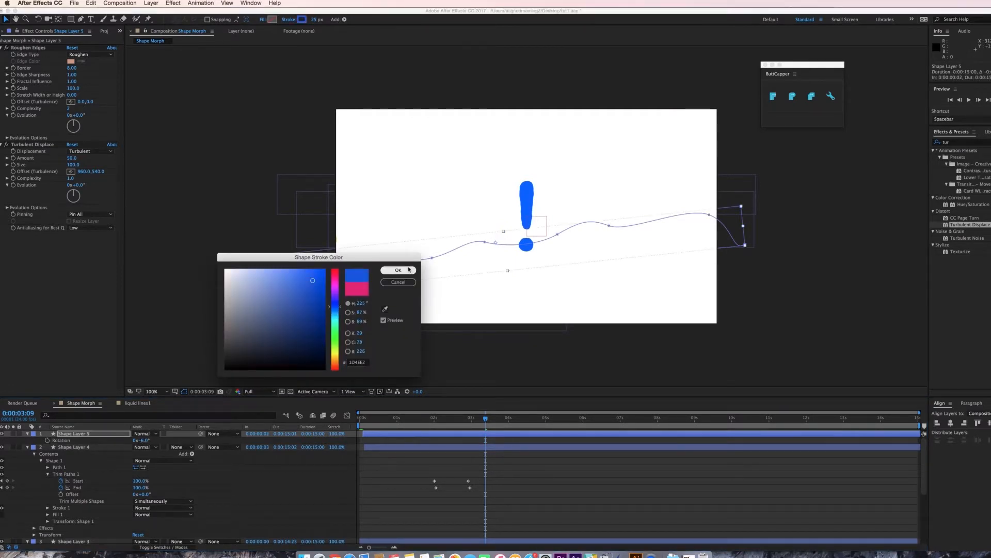
pyautogui.click(398, 270)
pyautogui.press('space')
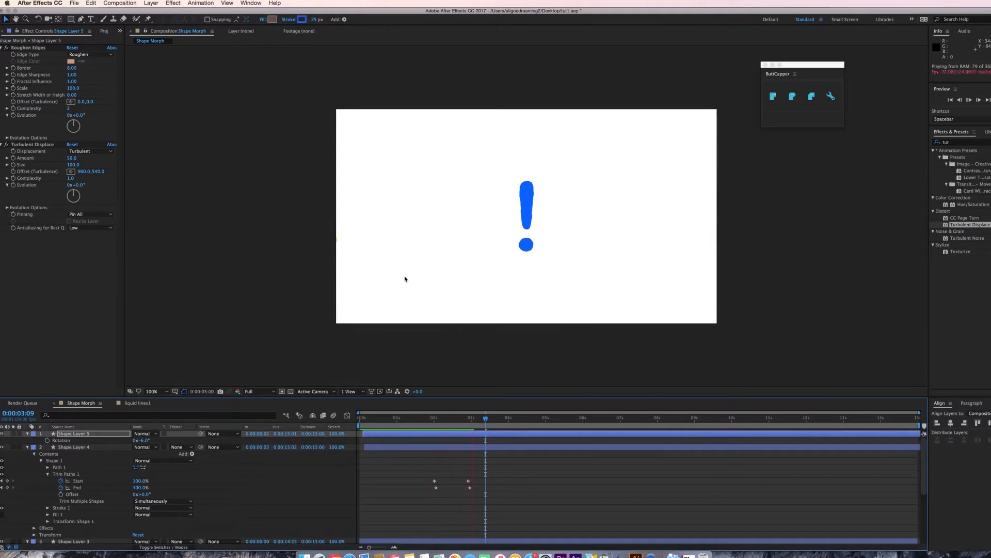
pyautogui.press('space')
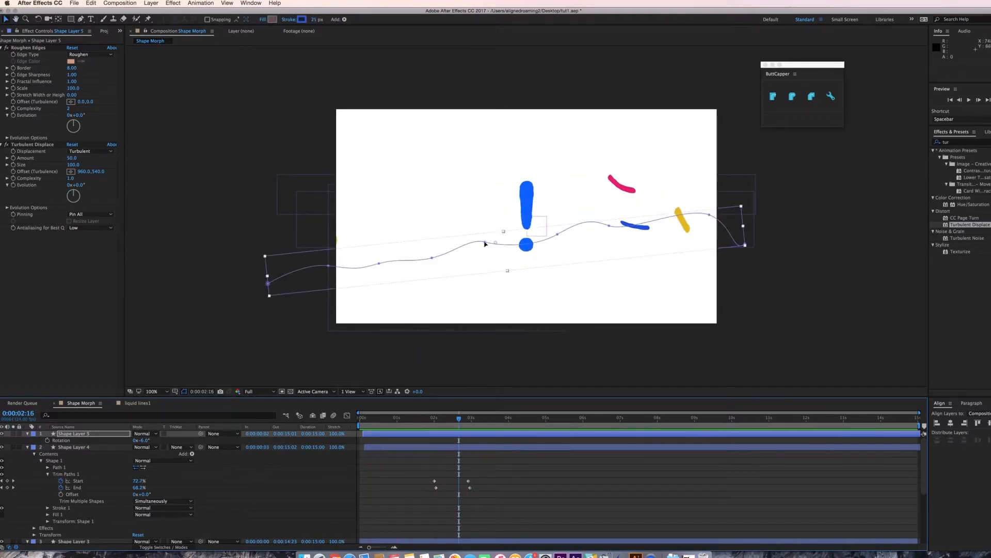
# Create a new shape layer and rename it wipeoff.
pyautogui.click(151, 3)
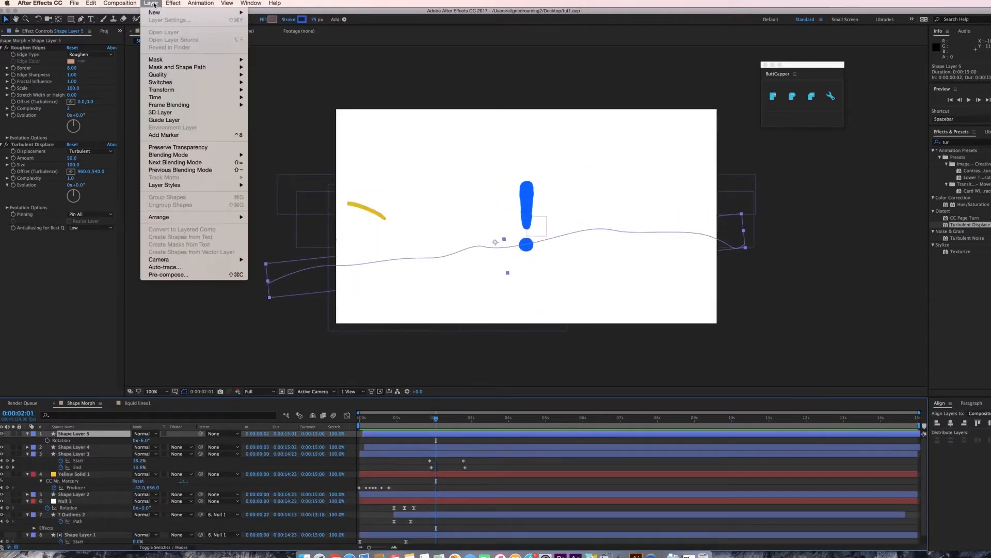
pyautogui.moveTo(154, 11)
pyautogui.click(279, 53)
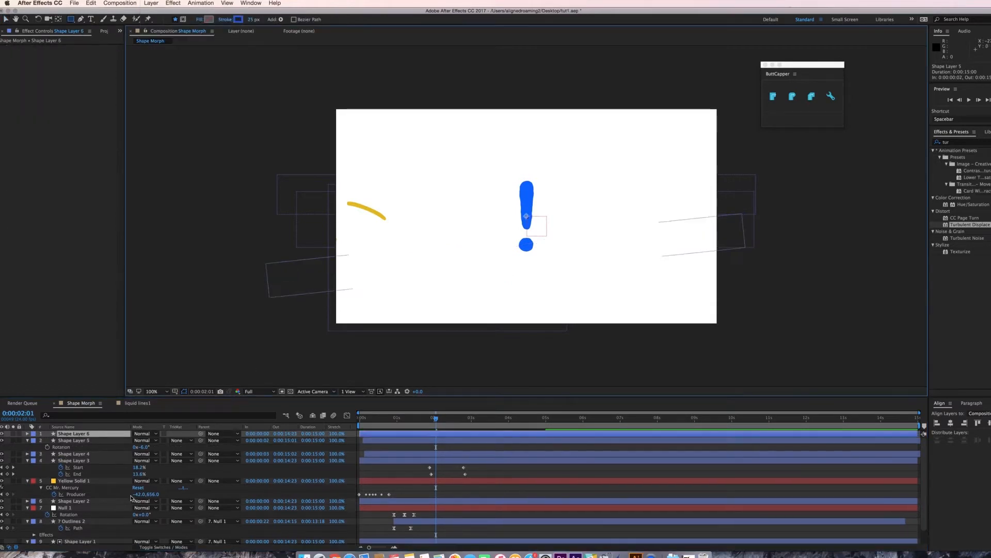
pyautogui.rightClick(99, 433)
pyautogui.click(149, 541)
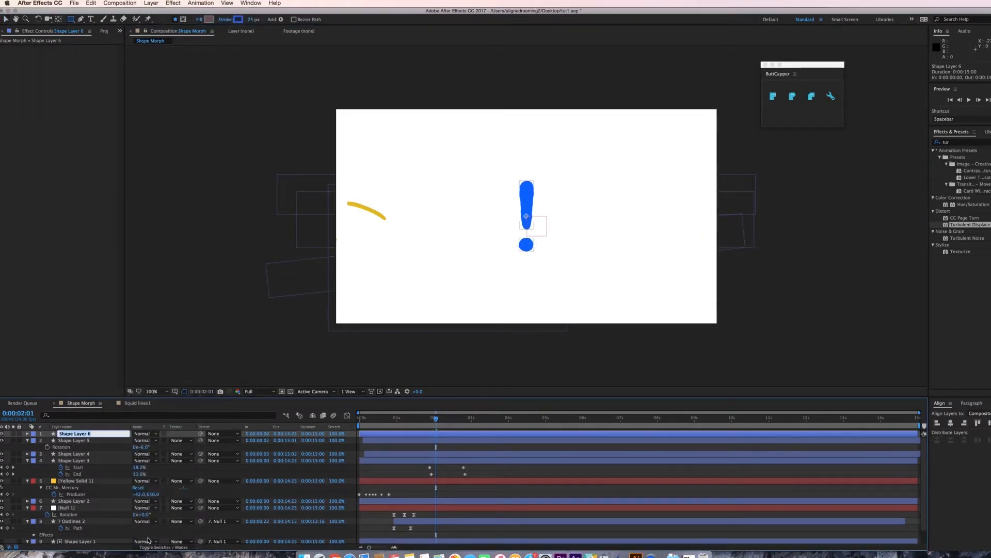
pyautogui.write('wipeoff')
pyautogui.press('Return')
# Draw a closed wipe shape with a zigzag, finger-like right edge using the Pen tool.
pyautogui.press('g')
pyautogui.click(458, 186)
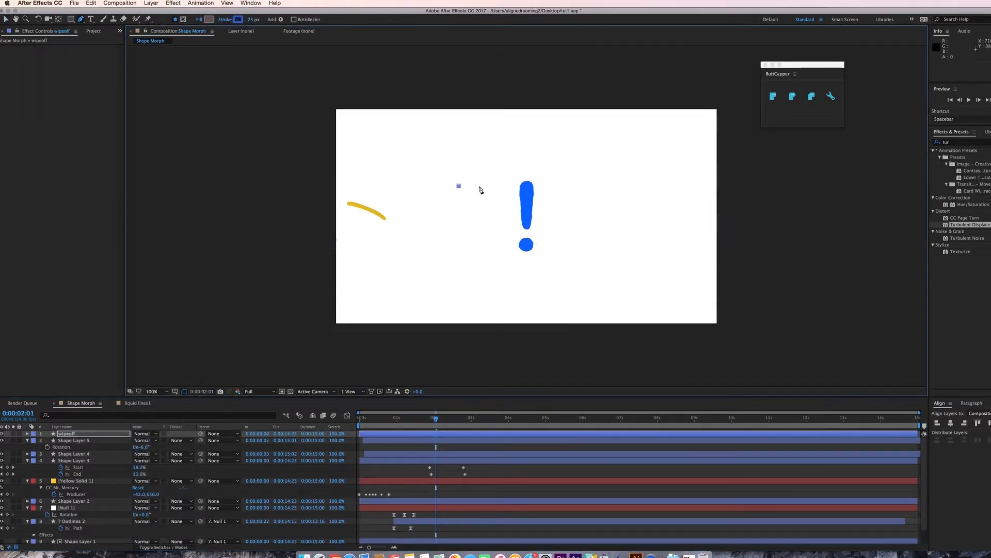
pyautogui.moveTo(476, 204); pyautogui.dragTo(476, 205)
pyautogui.moveTo(484, 209); pyautogui.dragTo(480, 212)
pyautogui.moveTo(465, 220); pyautogui.dragTo(471, 220)
pyautogui.moveTo(486, 222); pyautogui.dragTo(481, 228)
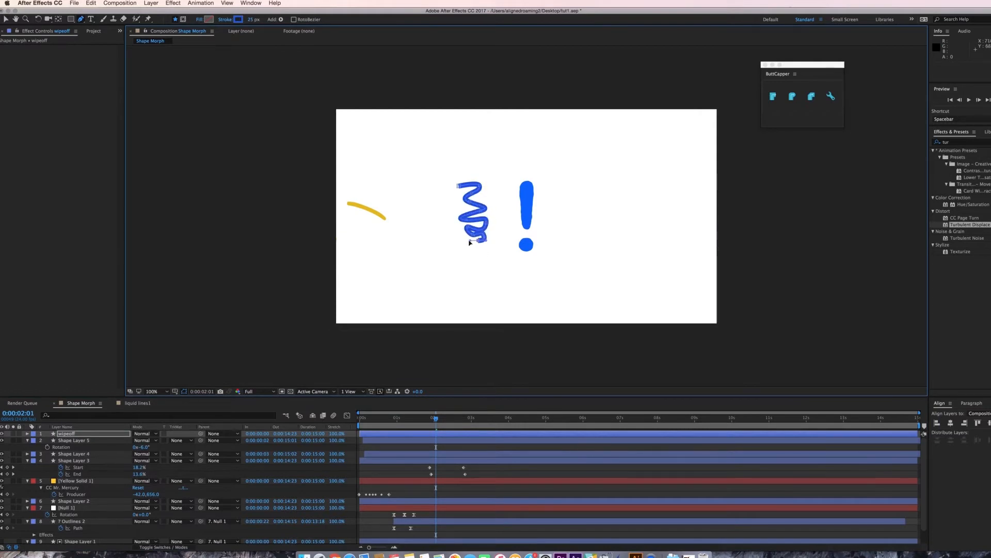
pyautogui.moveTo(460, 260); pyautogui.dragTo(464, 262)
pyautogui.moveTo(486, 270); pyautogui.dragTo(440, 281)
pyautogui.click(427, 240)
pyautogui.click(407, 191)
pyautogui.click(459, 186)
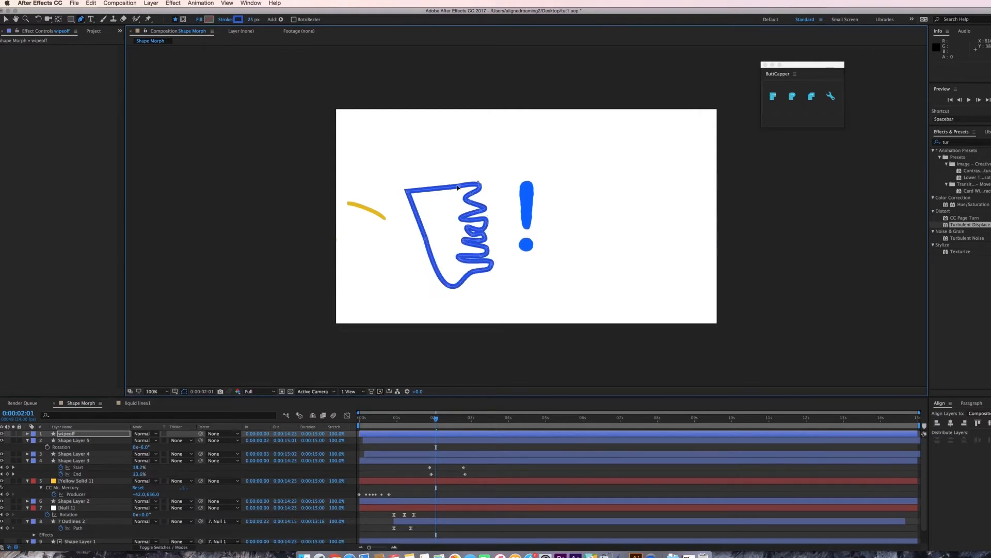
# Fill the wipe shape purple, set its stroke width to 0, and move it over the exclamation mark.
pyautogui.press('v')
pyautogui.click(272, 19)
pyautogui.click(335, 295)
pyautogui.click(321, 290)
pyautogui.click(398, 271)
pyautogui.click(317, 20)
pyautogui.write('0')
pyautogui.moveTo(452, 239); pyautogui.dragTo(475, 231)
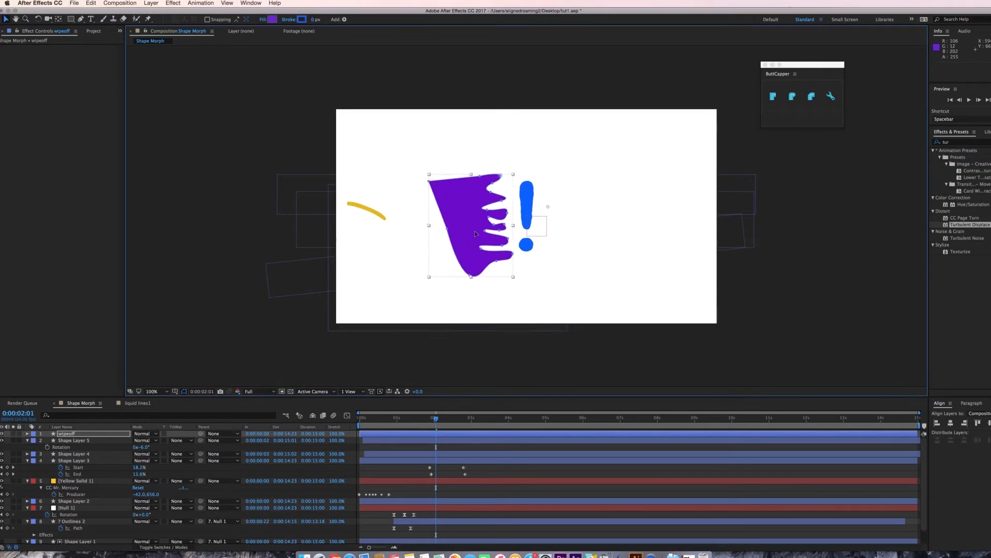
pyautogui.moveTo(436, 418); pyautogui.dragTo(445, 419)
# Keyframe the wipe shape's path, and ten frames on move its jagged edge about 60 px to the right.
pyautogui.click(66, 433)
pyautogui.click(28, 433)
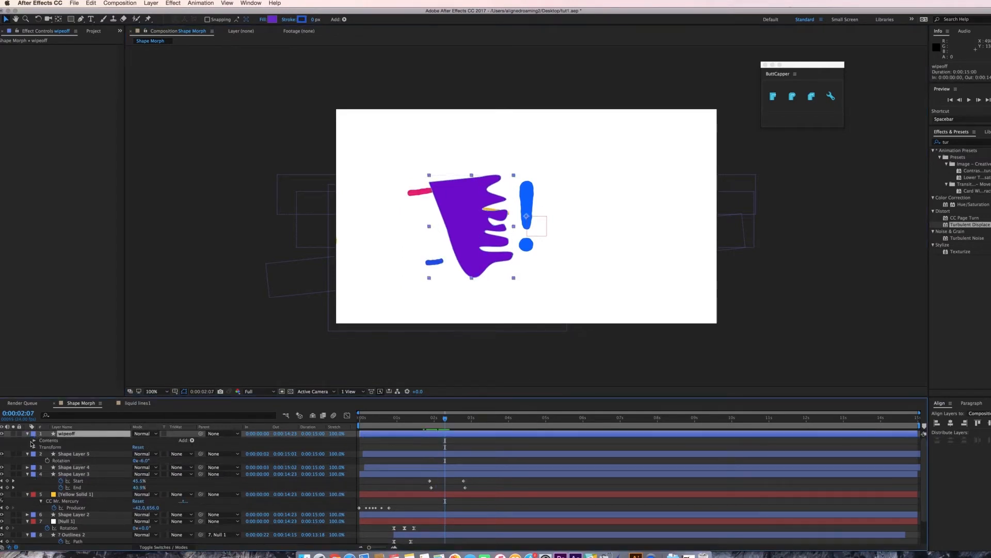
pyautogui.click(34, 440)
pyautogui.click(41, 448)
pyautogui.click(48, 454)
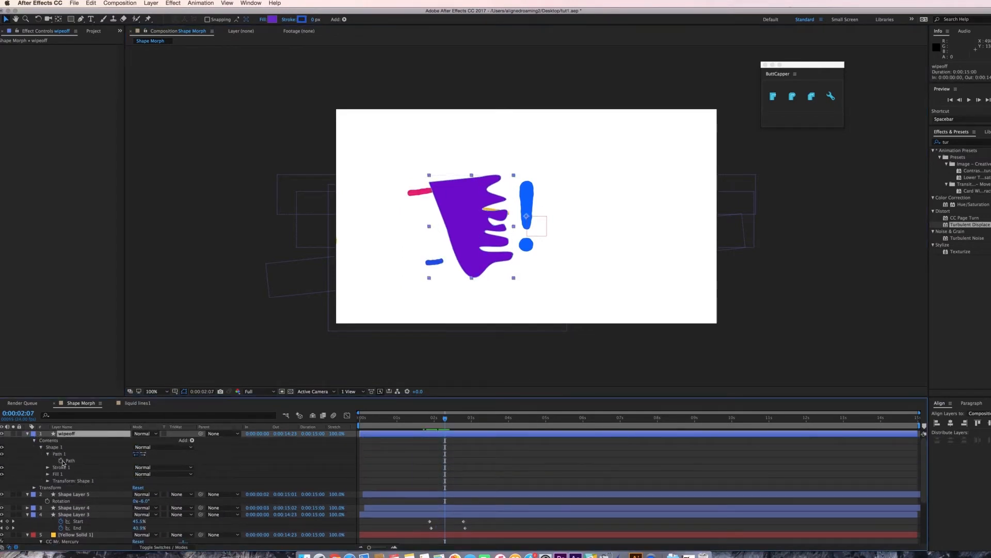
pyautogui.click(61, 460)
pyautogui.hotkey('shift', 'pagedown')
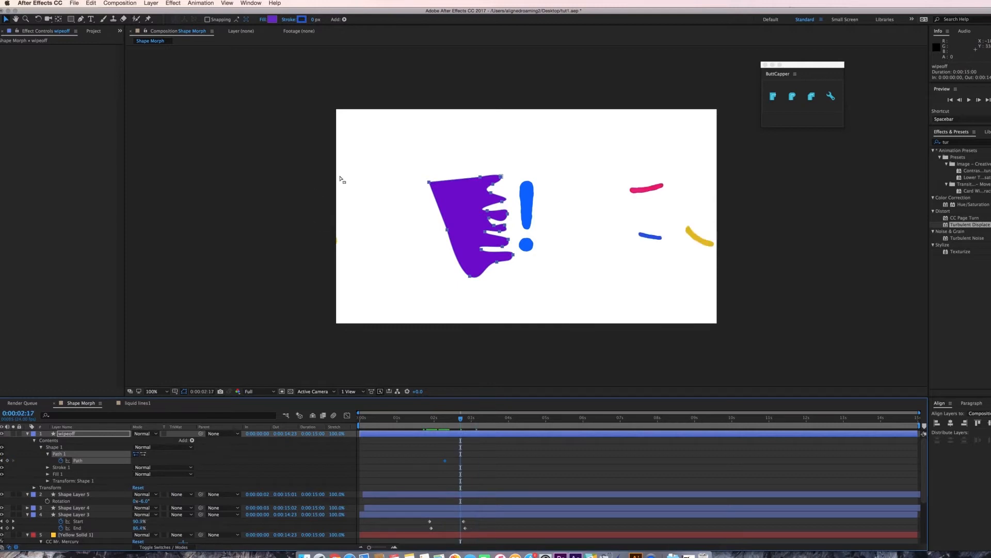
pyautogui.moveTo(465, 159); pyautogui.dragTo(532, 296)
pyautogui.moveTo(515, 256); pyautogui.dragTo(572, 255)
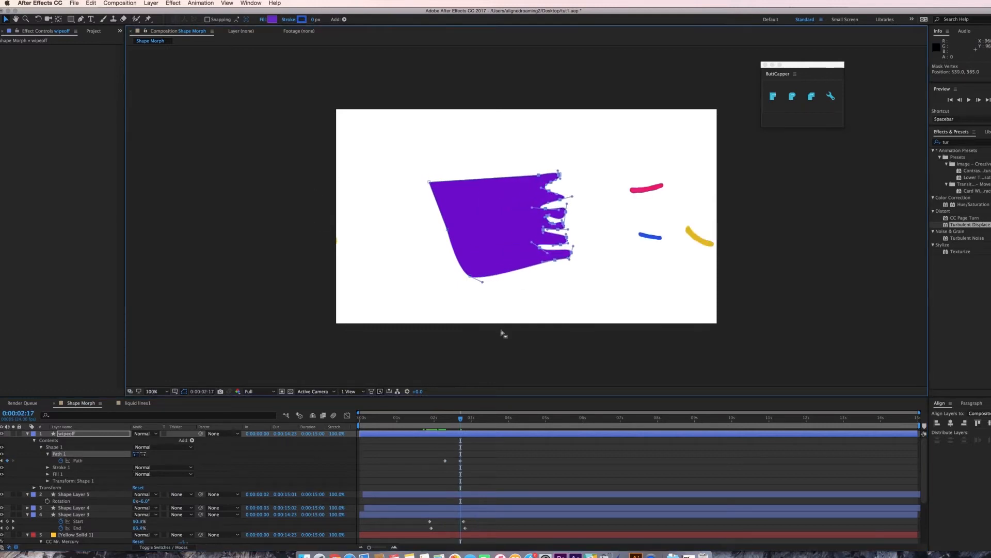
# Move the wipeoff layer above 7 Outlines 2 and set that layer's track matte to Alpha Inverted.
pyautogui.click(28, 434)
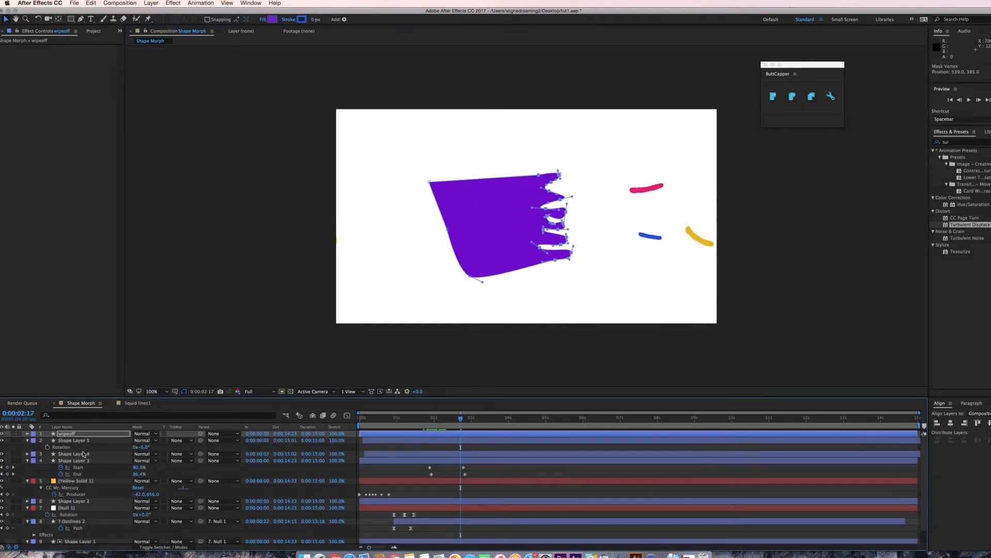
pyautogui.moveTo(82, 437); pyautogui.dragTo(85, 517)
pyautogui.click(176, 521)
pyautogui.click(183, 523)
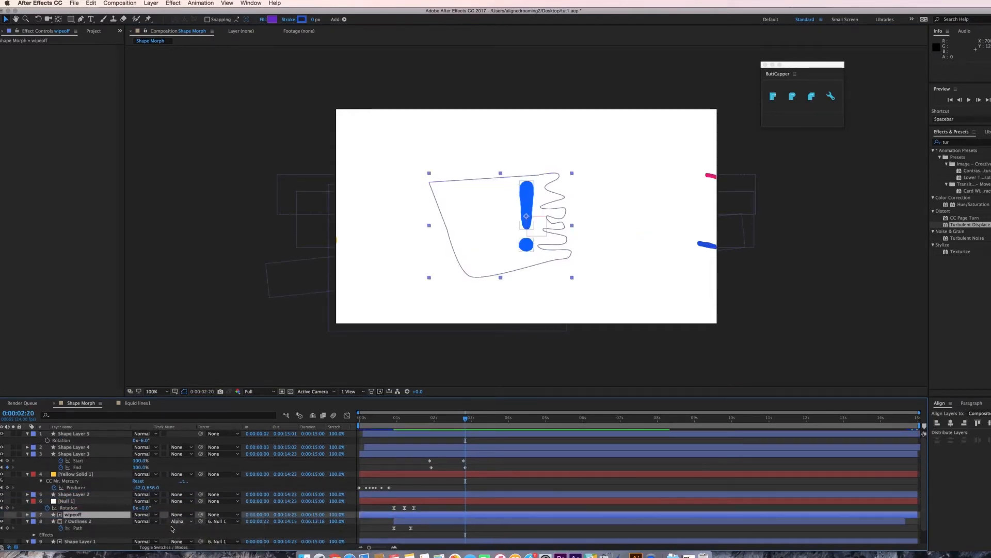
# Preview the animation and inspect the Null 1 layer's keyframes.
pyautogui.press('space')
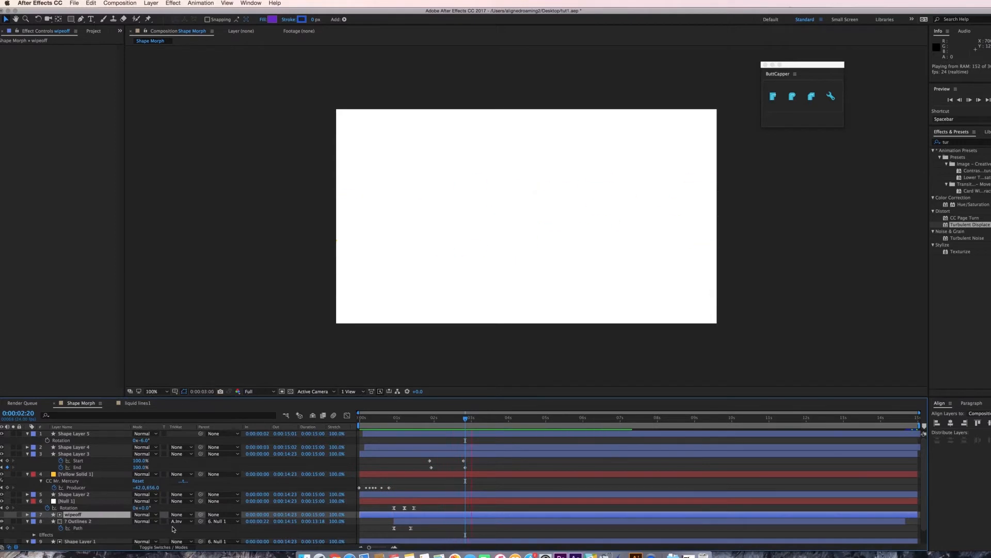
pyautogui.press('space')
pyautogui.moveTo(403, 419)
pyautogui.mouseDown()
pyautogui.moveTo(459, 421)
pyautogui.moveTo(393, 426)
pyautogui.mouseUp()
pyautogui.click(217, 307)
pyautogui.scroll(-2, 402, 427)
pyautogui.click(403, 488)
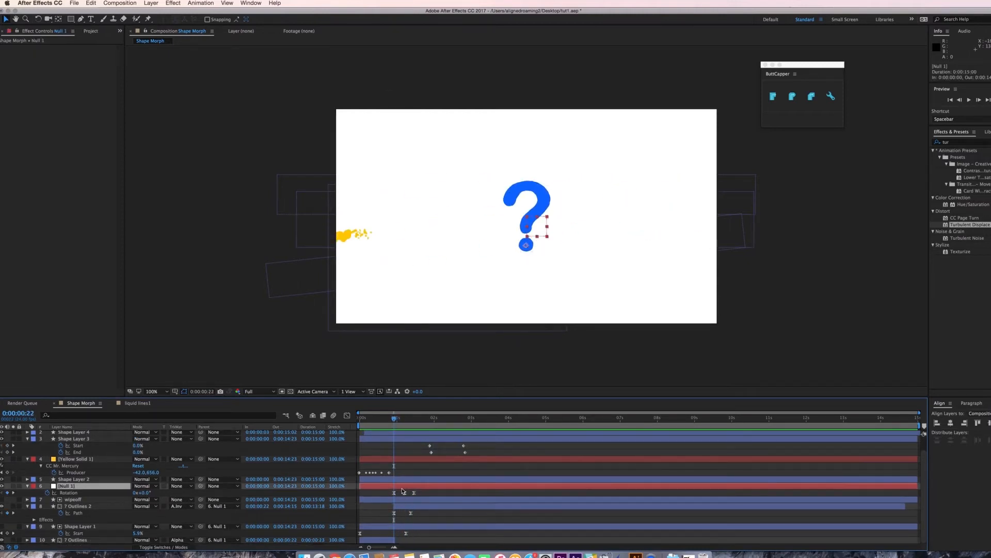
# Create a new shape layer and draw a curved open path over the top of the question mark with the Pen tool.
pyautogui.click(151, 3)
pyautogui.moveTo(155, 9)
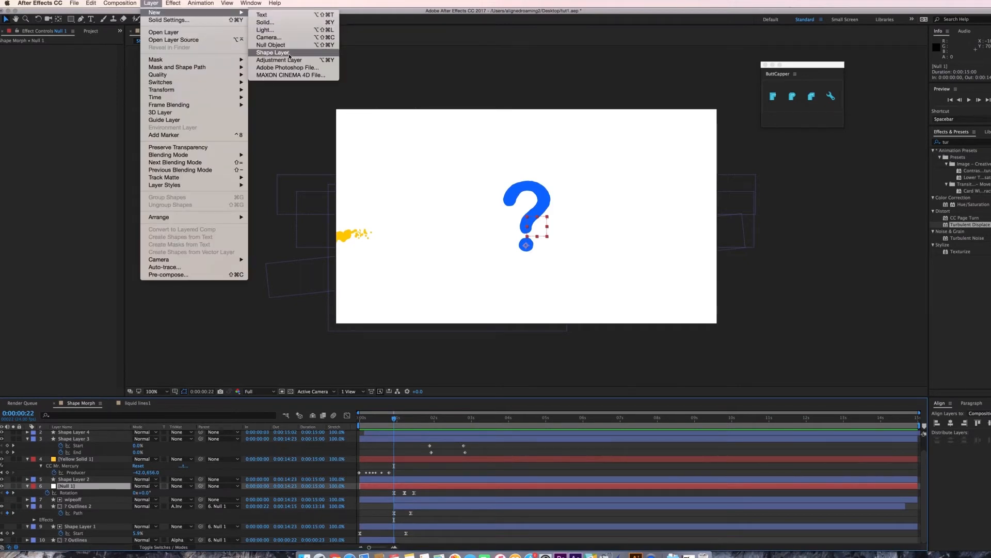
pyautogui.click(274, 60)
pyautogui.press('q')
pyautogui.press('g')
pyautogui.click(515, 194)
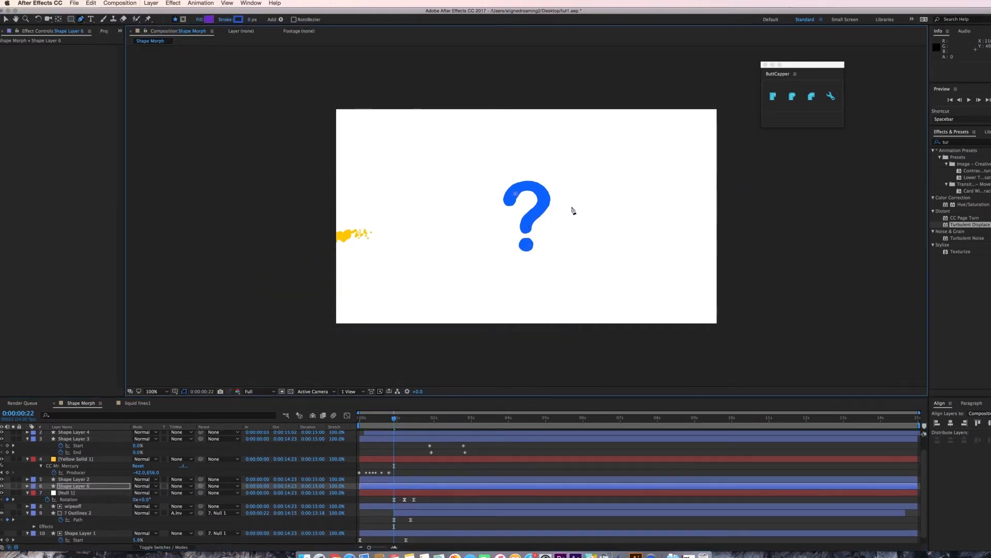
pyautogui.moveTo(579, 225); pyautogui.dragTo(595, 248)
# Set the new shape's fill to None and its stroke width to 20 px.
pyautogui.press('v')
pyautogui.click(264, 20)
pyautogui.click(468, 270)
pyautogui.click(528, 316)
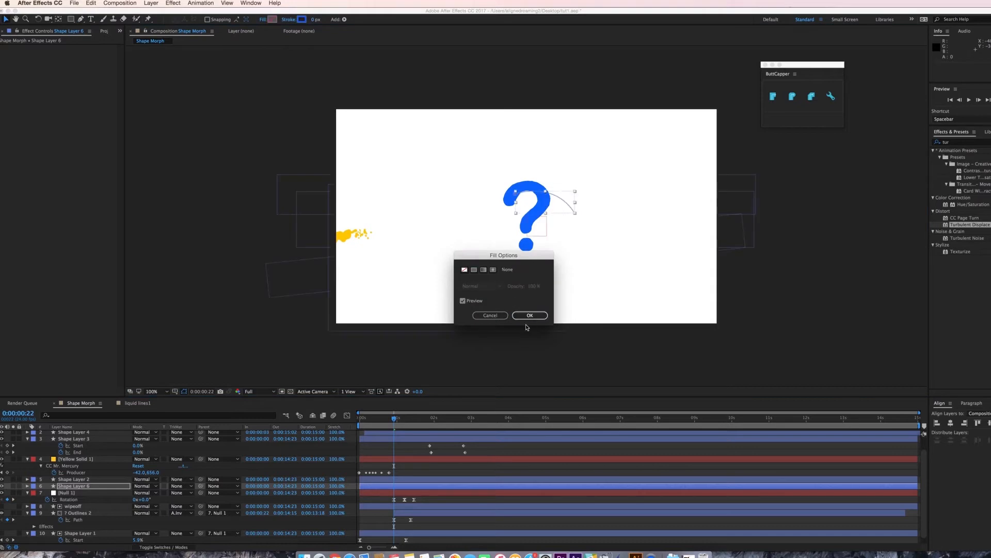
pyautogui.moveTo(315, 21); pyautogui.dragTo(326, 20)
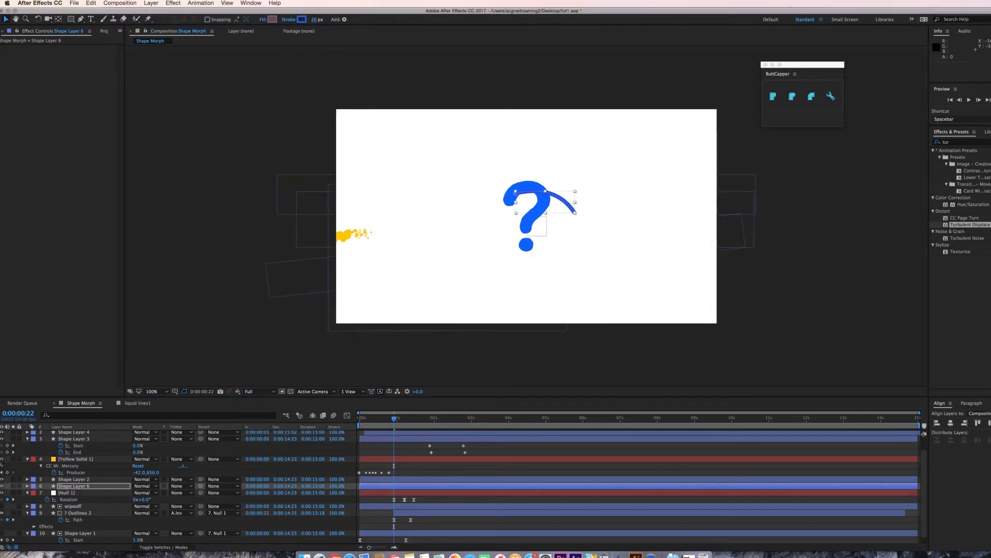
# Expand the new stroke shape layer's contents and add a Trim Paths operator to it.
pyautogui.click(28, 487)
pyautogui.click(34, 493)
pyautogui.click(41, 500)
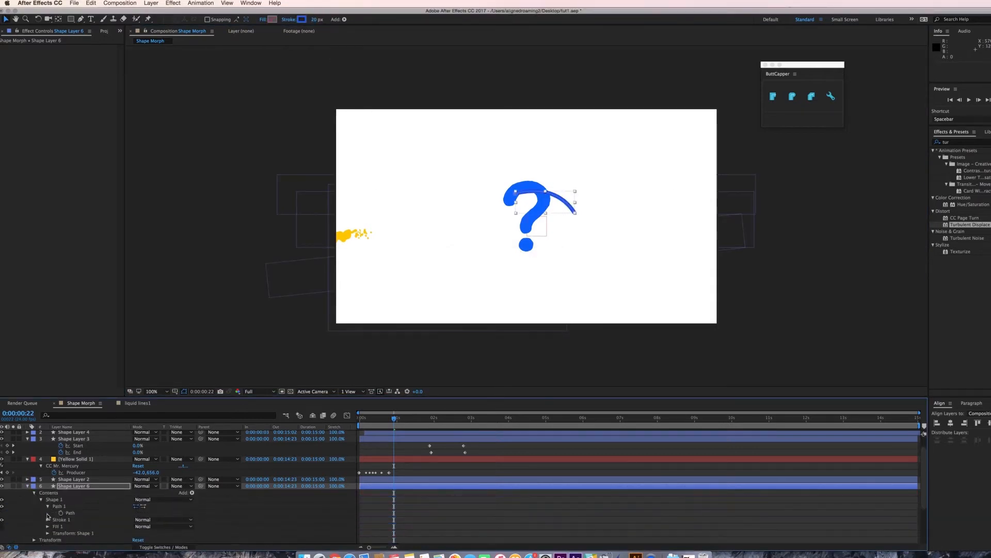
pyautogui.scroll(-5, 155, 520)
pyautogui.click(158, 520)
pyautogui.click(150, 528)
pyautogui.click(192, 458)
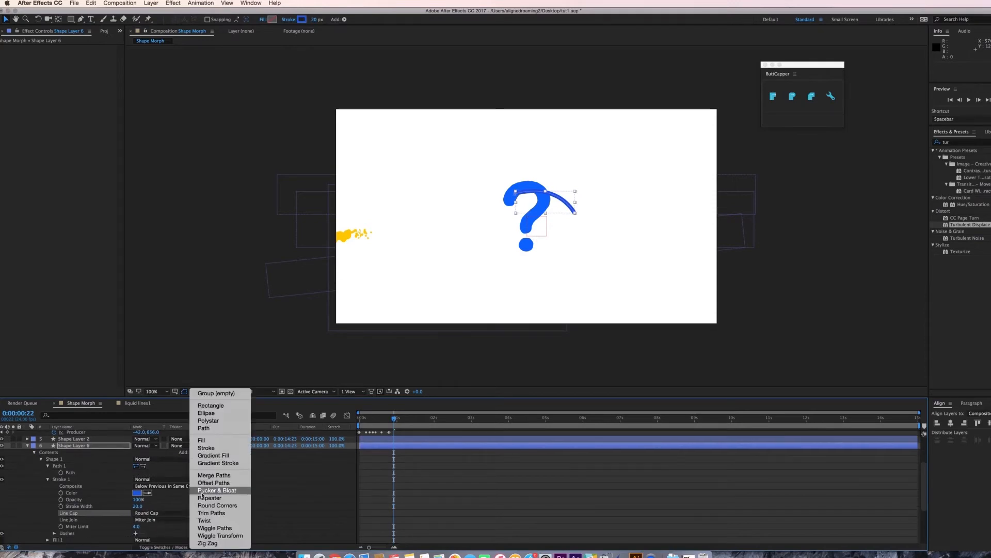
pyautogui.click(208, 514)
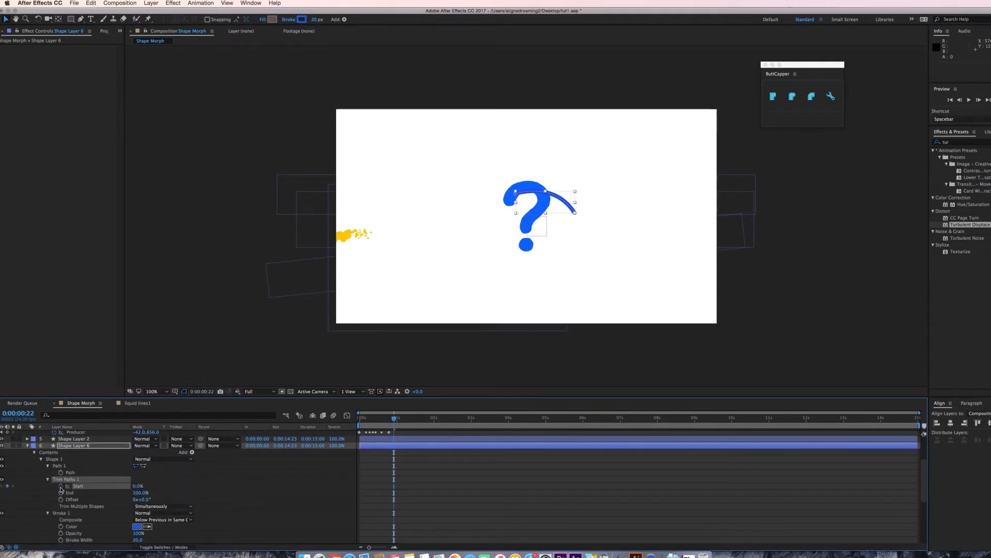
# Keyframe the trim path at 100% and, 20 frames later, at 0% so the stroke animates along the curve.
pyautogui.write('100')
pyautogui.press('Return')
pyautogui.hotkey('shift', 'pagedown')
pyautogui.hotkey('shift', 'pagedown')
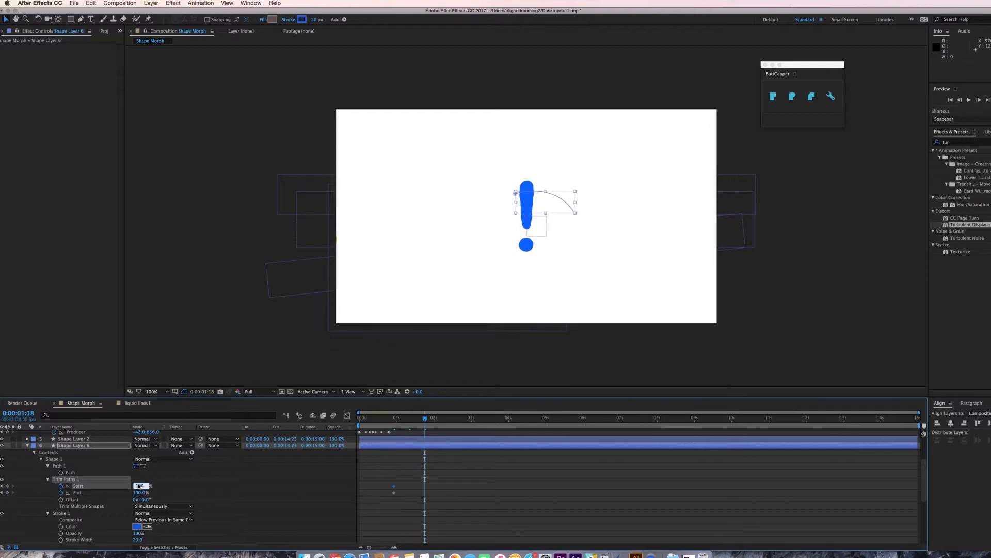
pyautogui.press('Tab')
pyautogui.write('0')
pyautogui.press('Return')
# Preview the stroke and shift its trim keyframes earlier in time.
pyautogui.press('space')
pyautogui.moveTo(433, 490)
pyautogui.mouseDown()
pyautogui.moveTo(388, 498)
pyautogui.moveTo(397, 497)
pyautogui.mouseUp()
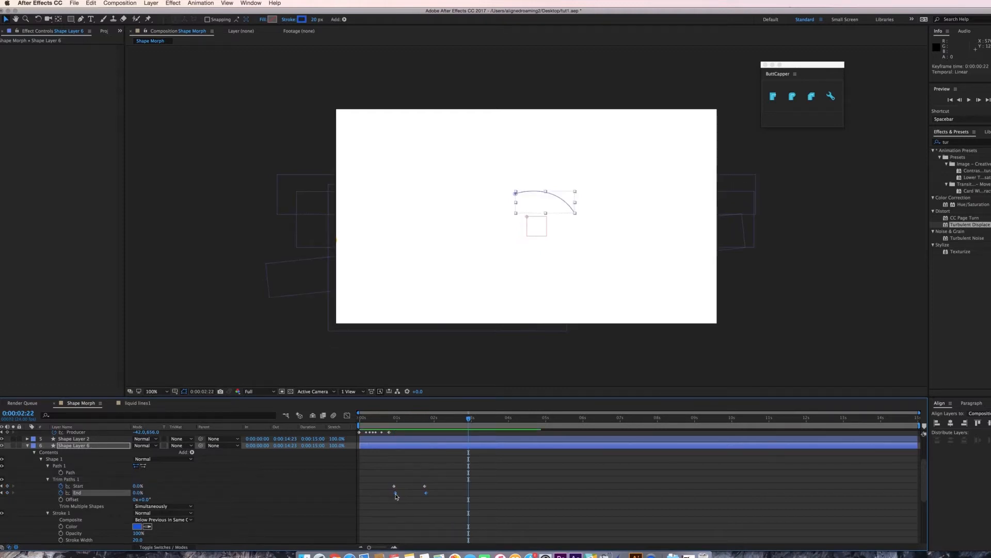
pyautogui.press('space')
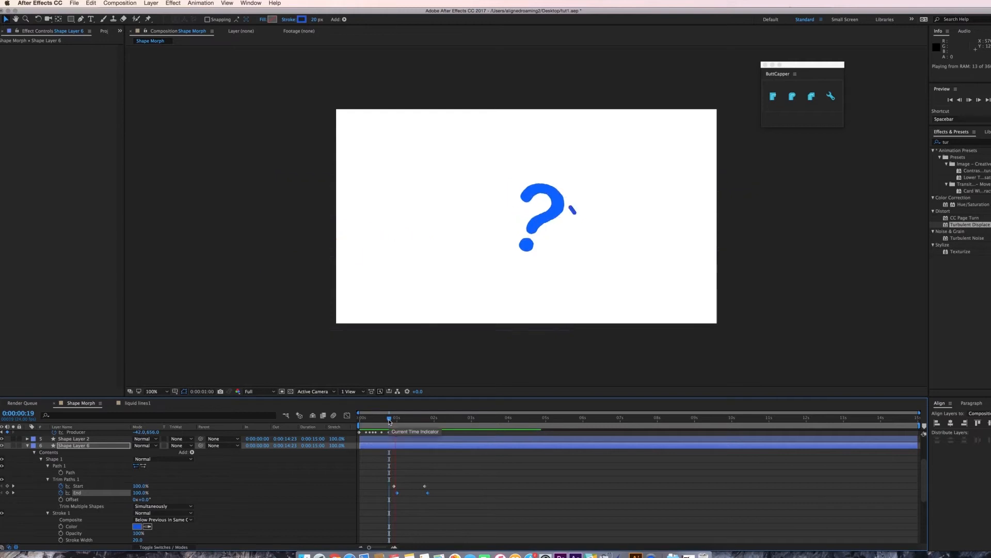
pyautogui.moveTo(448, 478); pyautogui.dragTo(406, 493)
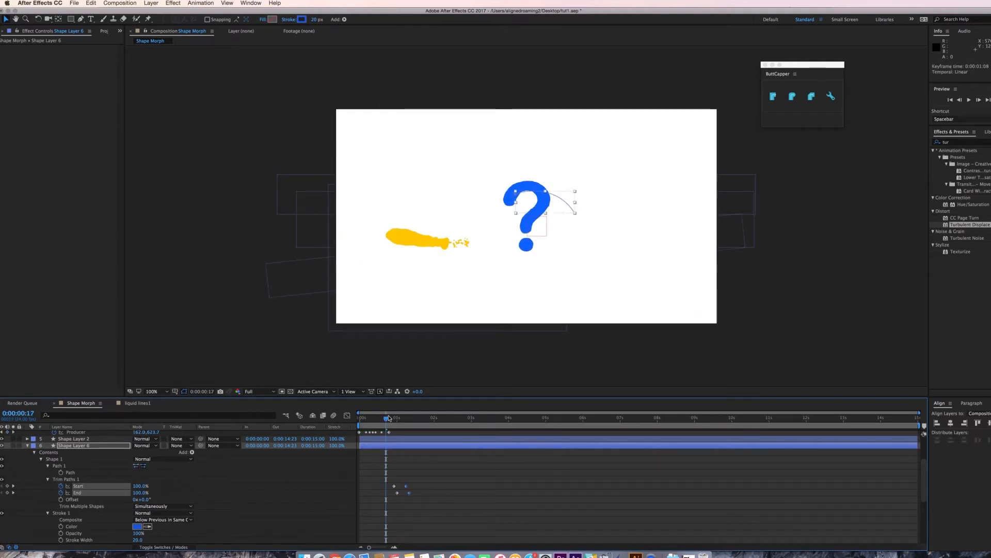
# Apply the Roughen Edges and Turbulent Displace effects to the stroke layer.
pyautogui.click(961, 143)
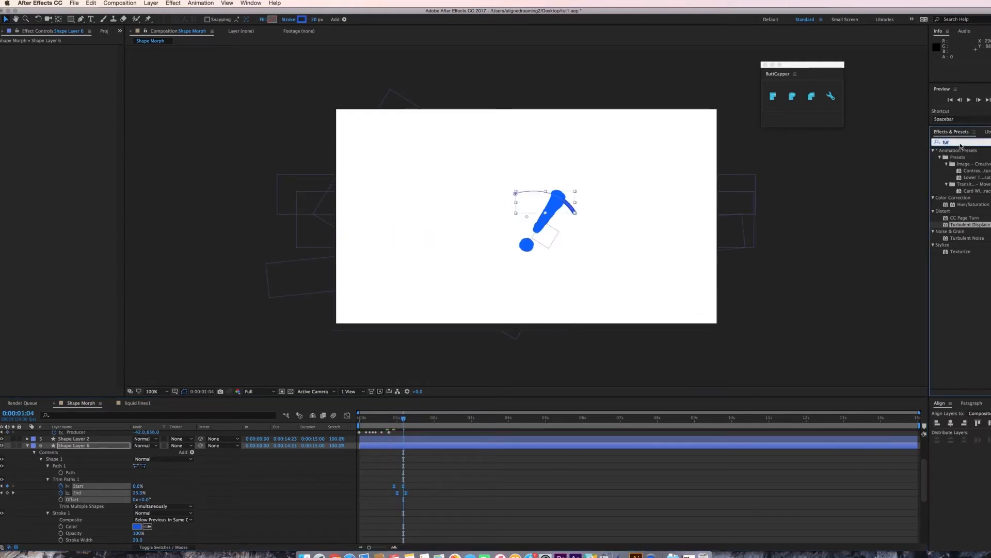
pyautogui.write('rough')
pyautogui.doubleClick(966, 157)
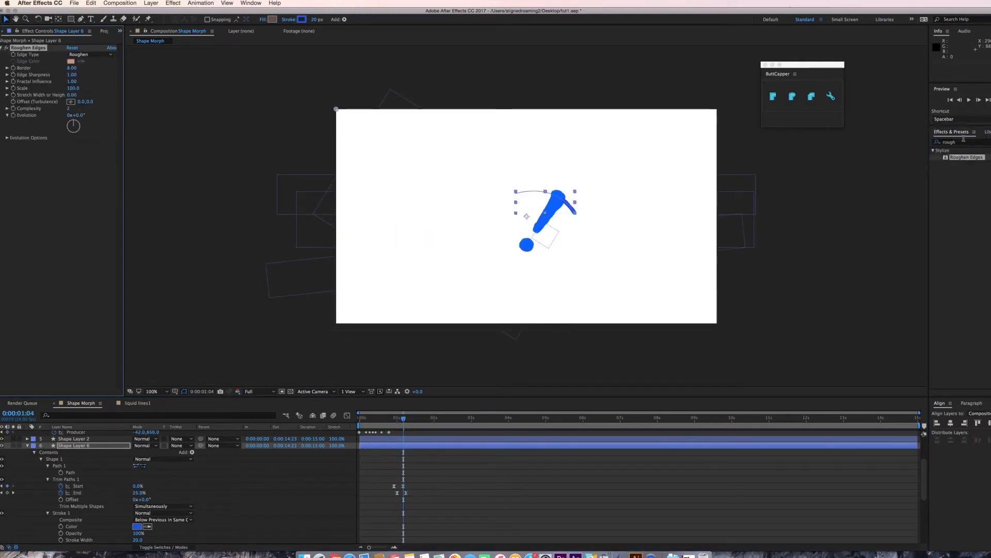
pyautogui.click(967, 146)
pyautogui.write('turbu')
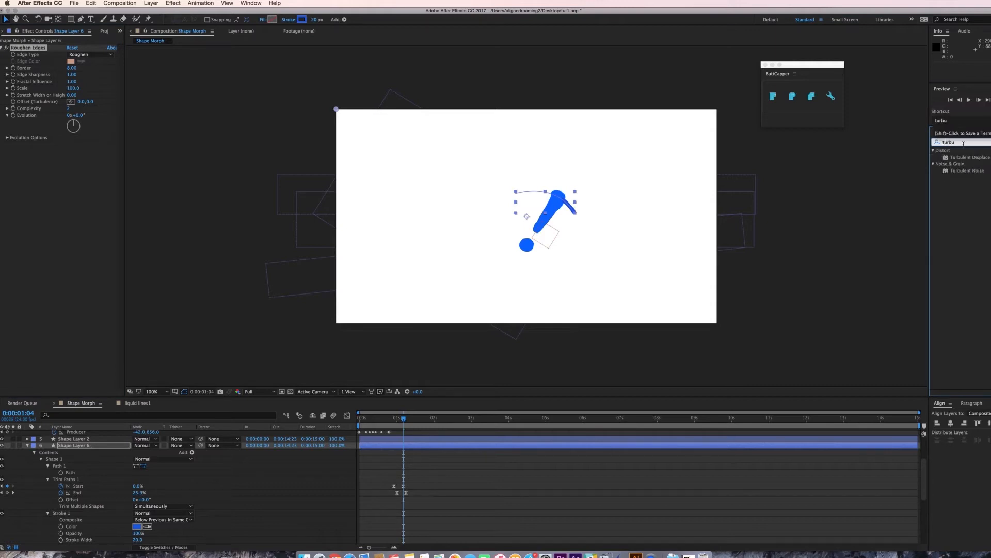
pyautogui.doubleClick(969, 157)
# Duplicate the stroke layer and nudge the copy slightly to the right.
pyautogui.click(403, 424)
pyautogui.moveTo(403, 424); pyautogui.dragTo(405, 425)
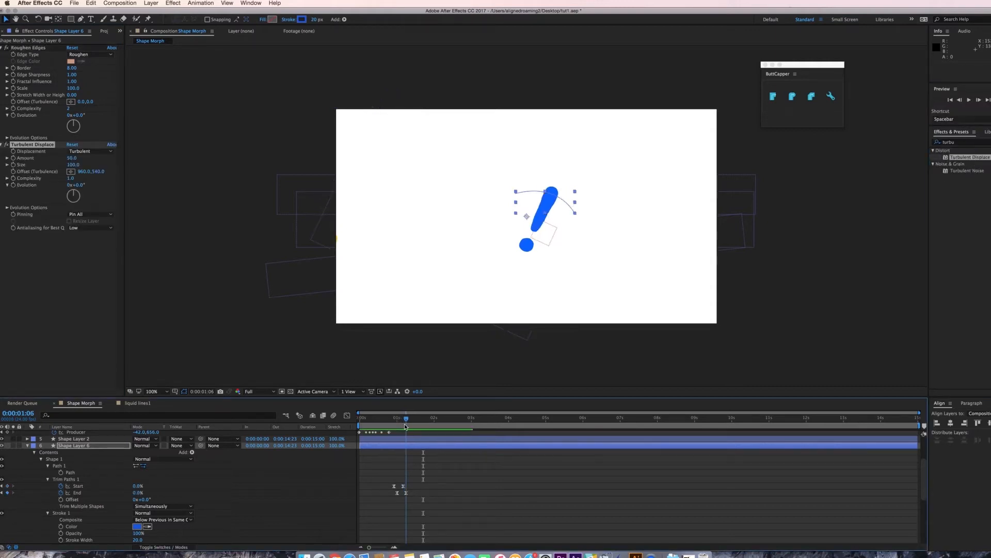
pyautogui.click(409, 445)
pyautogui.press('super+d')
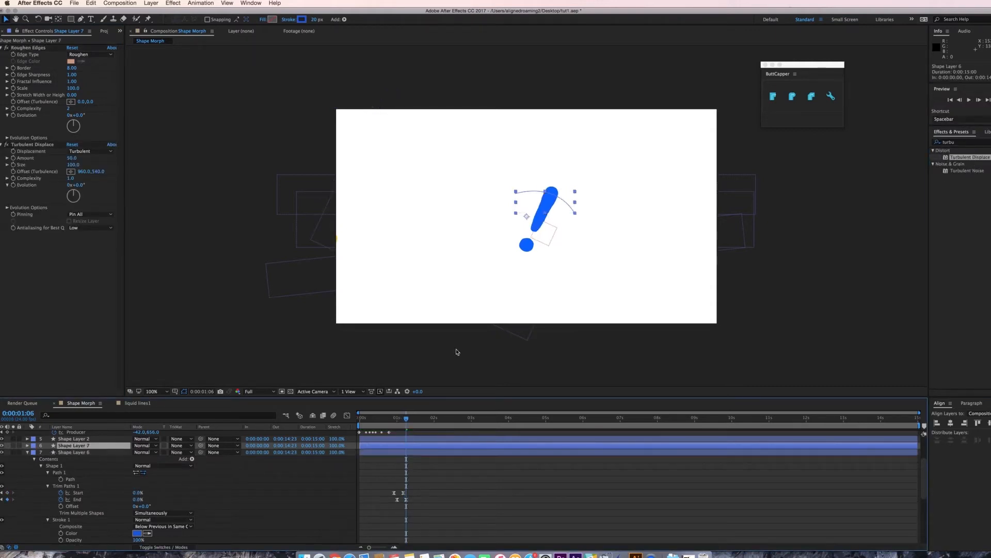
pyautogui.moveTo(527, 216); pyautogui.dragTo(533, 216)
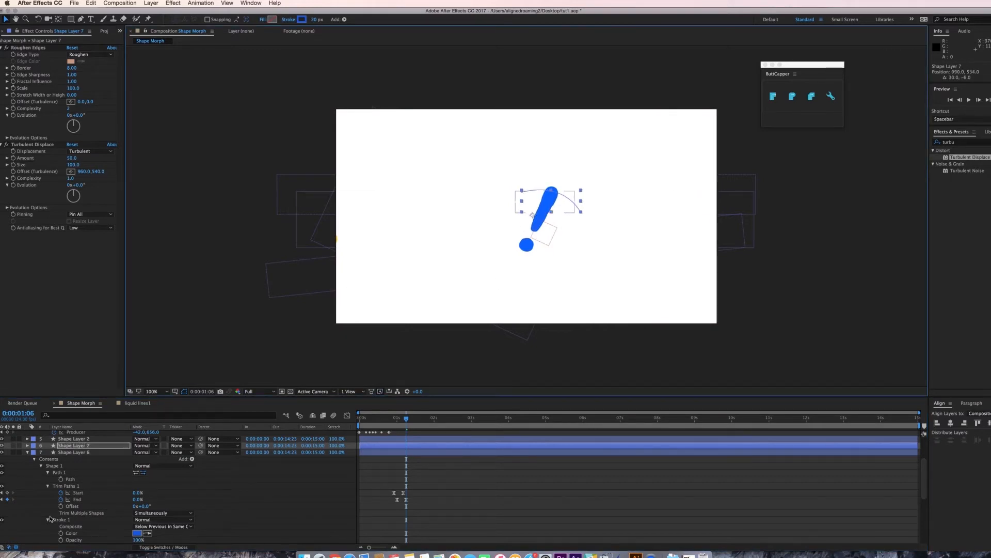
# Preview the animation with the duplicated strokes.
pyautogui.press('r')
pyautogui.click(136, 466)
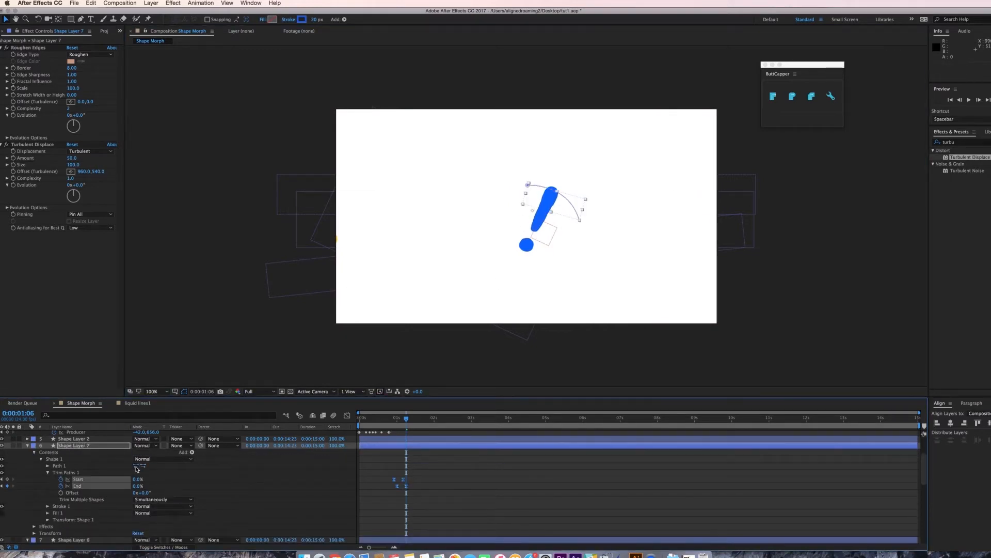
pyautogui.press('space')
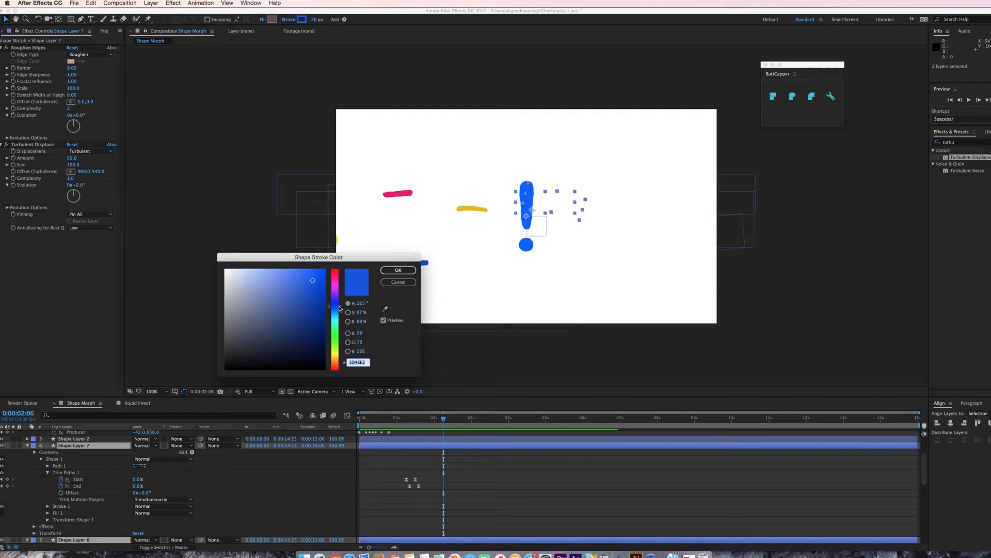
# Duplicate the stroke layer again, move the copy down and left, and shift its trim keyframes earlier.
pyautogui.moveTo(339, 309)
pyautogui.mouseDown()
pyautogui.moveTo(339, 296)
pyautogui.moveTo(339, 323)
pyautogui.mouseUp()
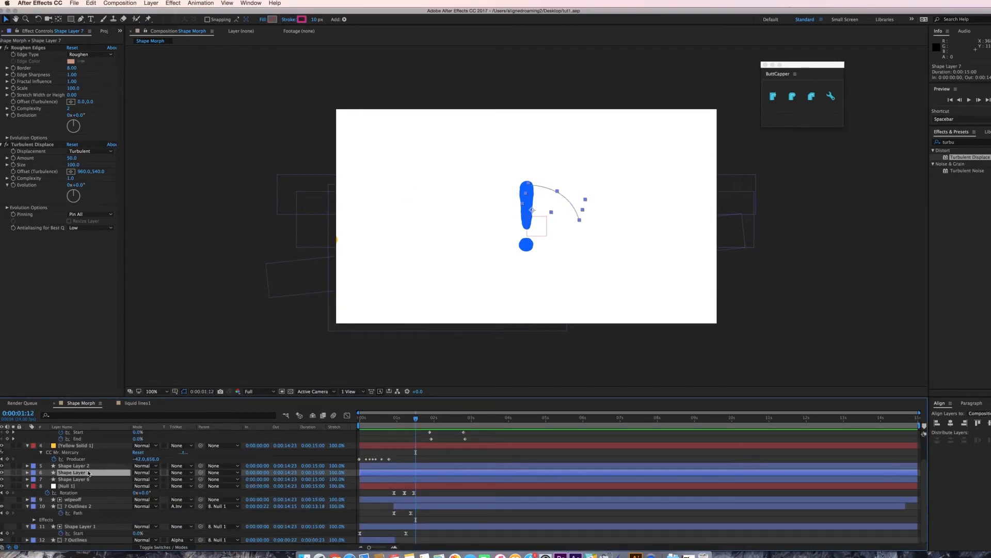
pyautogui.press('super+d')
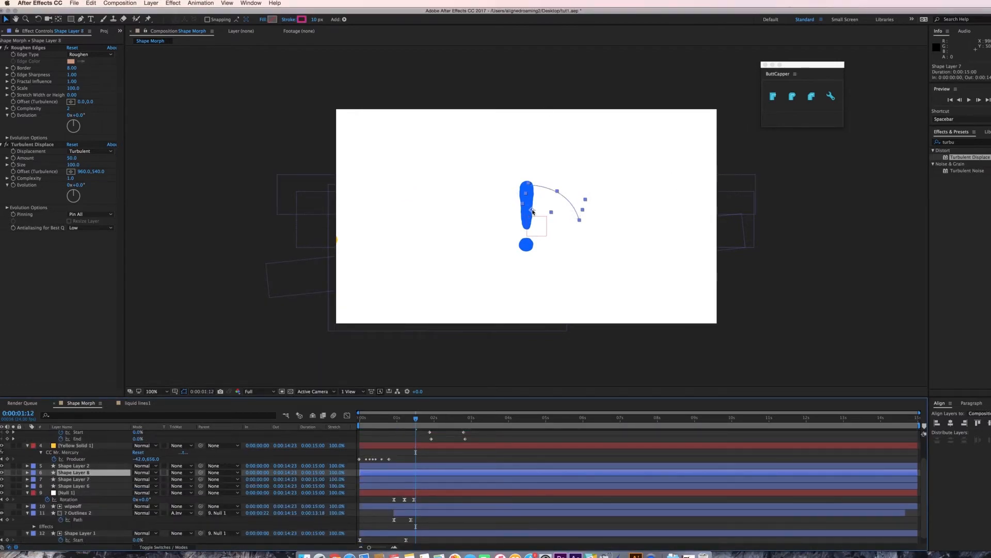
pyautogui.moveTo(526, 206); pyautogui.dragTo(516, 224)
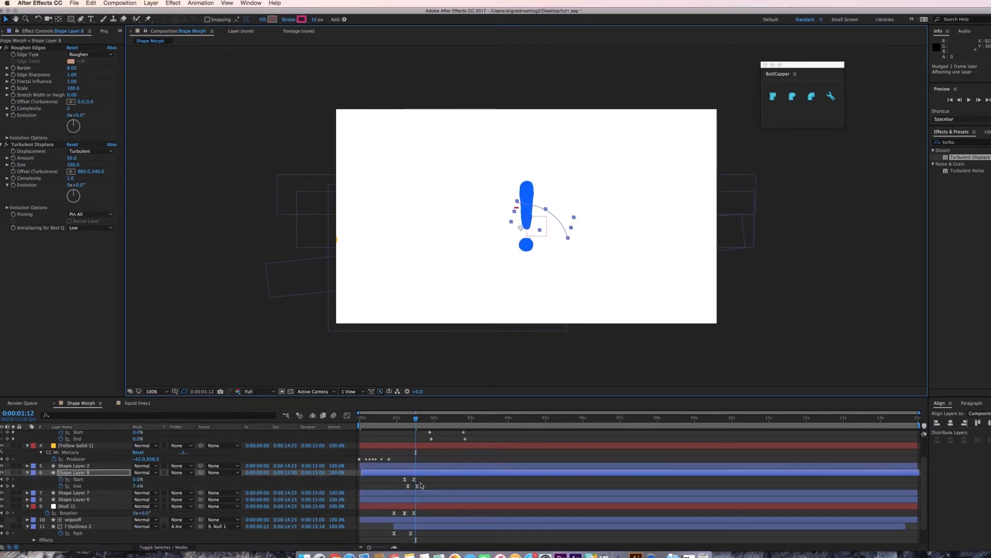
pyautogui.moveTo(421, 486); pyautogui.dragTo(388, 488)
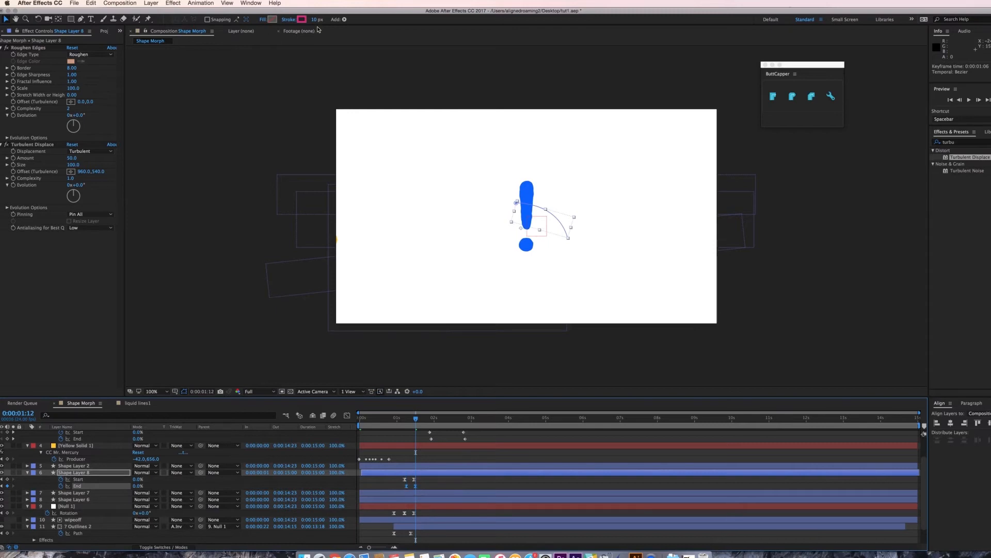
# Select all the effect and shape layers and pre-compose them into a composition named 1.
pyautogui.click(302, 19)
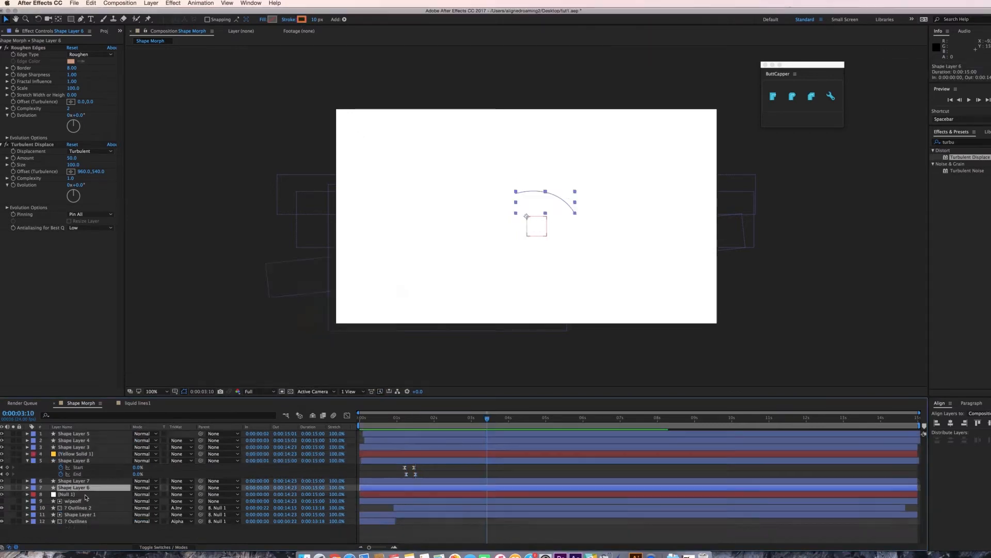
pyautogui.click(87, 494)
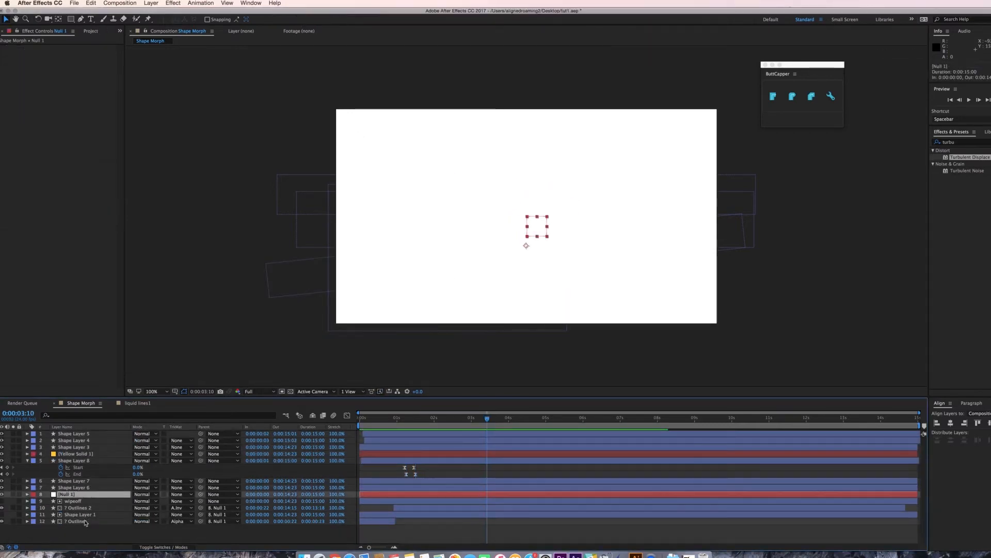
pyautogui.keyDown('shift'); pyautogui.click(87, 522); pyautogui.keyUp('shift')
pyautogui.keyDown('super'); pyautogui.click(89, 456); pyautogui.keyUp('super')
pyautogui.rightClick(89, 456)
pyautogui.click(121, 483)
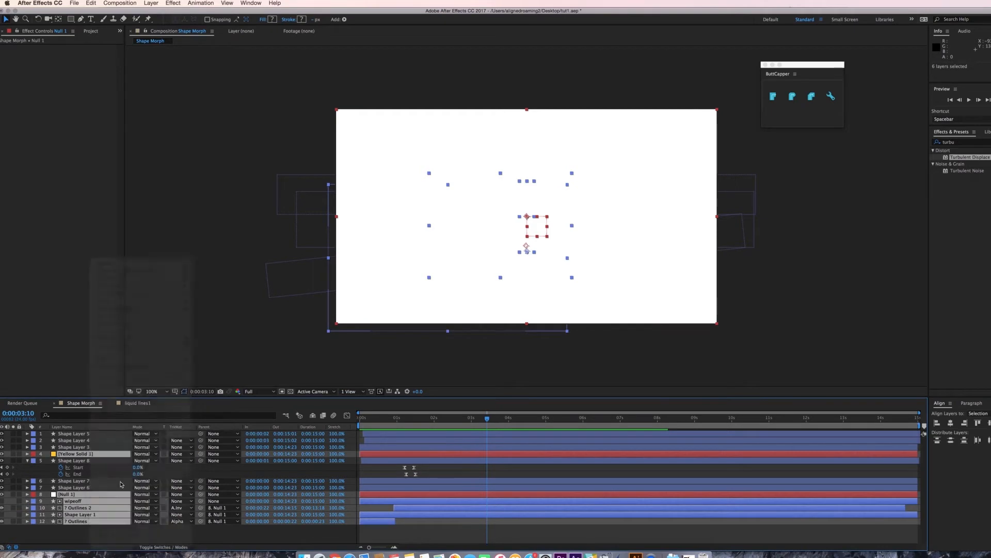
pyautogui.write('1')
pyautogui.press('Return')
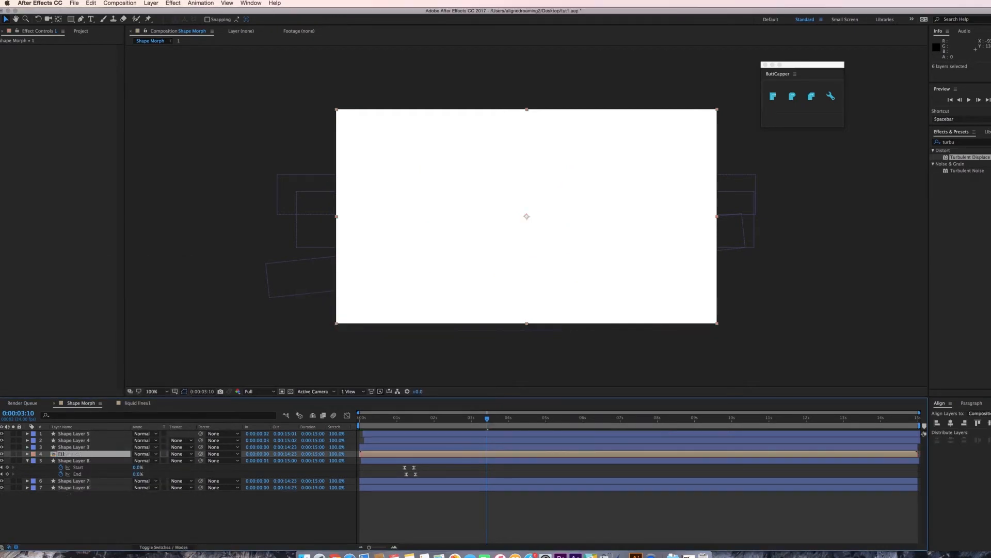
# Preview the result and duplicate the pre-composed layer 1.
pyautogui.press('space')
pyautogui.press('space')
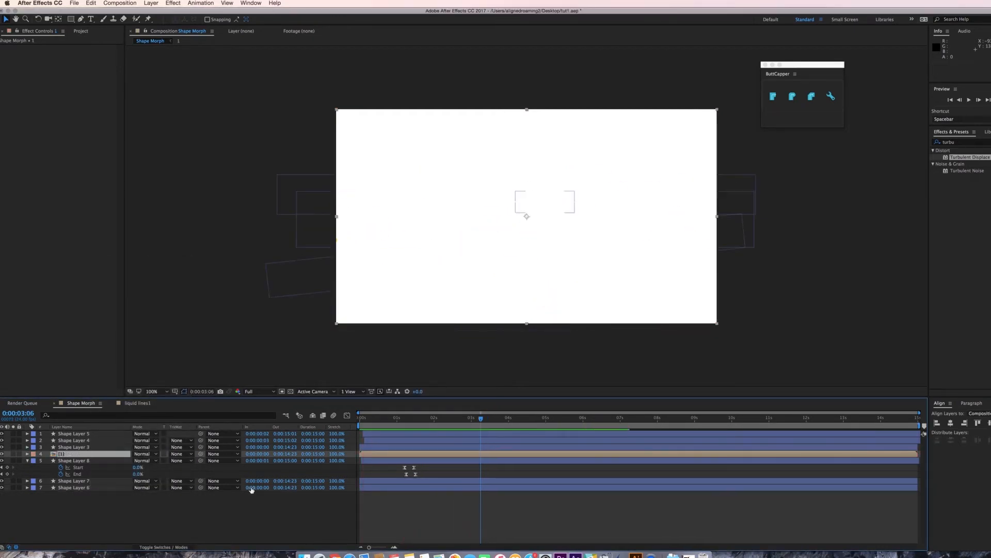
pyautogui.press('super+d')
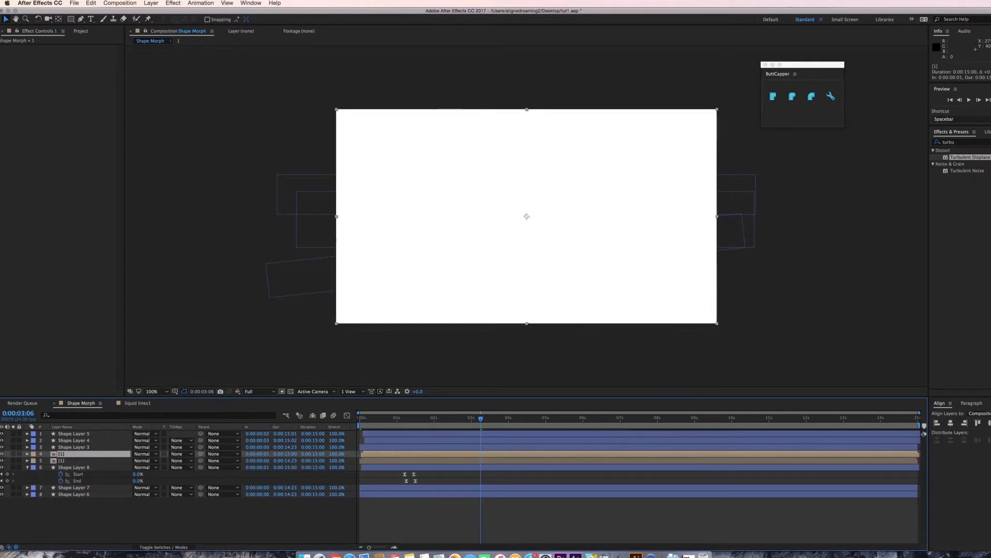
# Apply Hue/Saturation to the duplicated precomp and set its Master Hue to 57°.
pyautogui.click(980, 144)
pyautogui.write('satur')
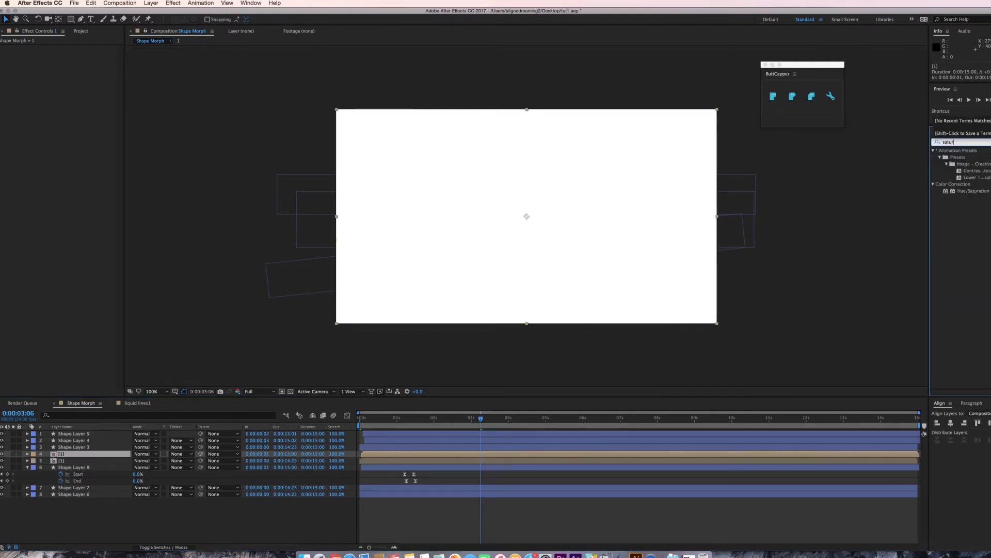
pyautogui.moveTo(973, 190); pyautogui.dragTo(577, 316)
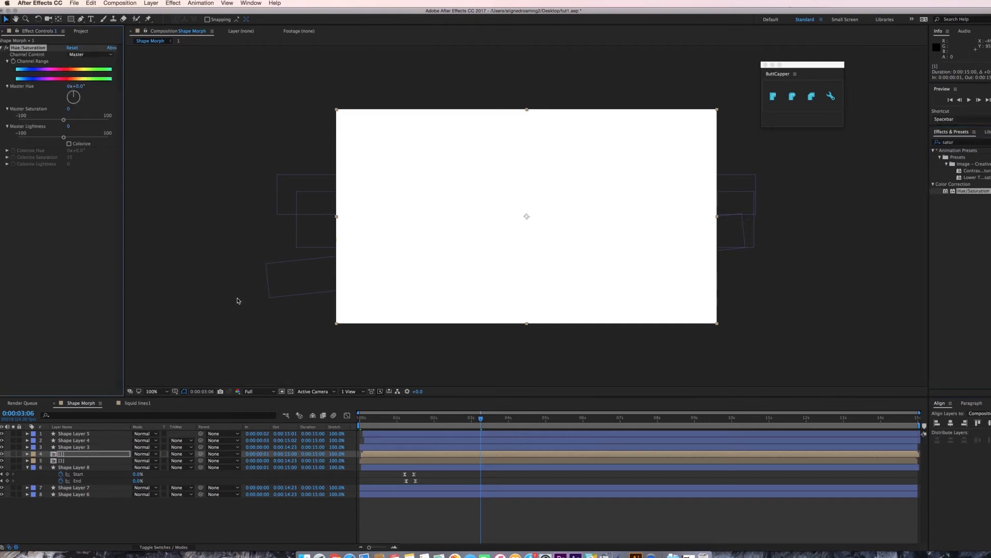
pyautogui.press('space')
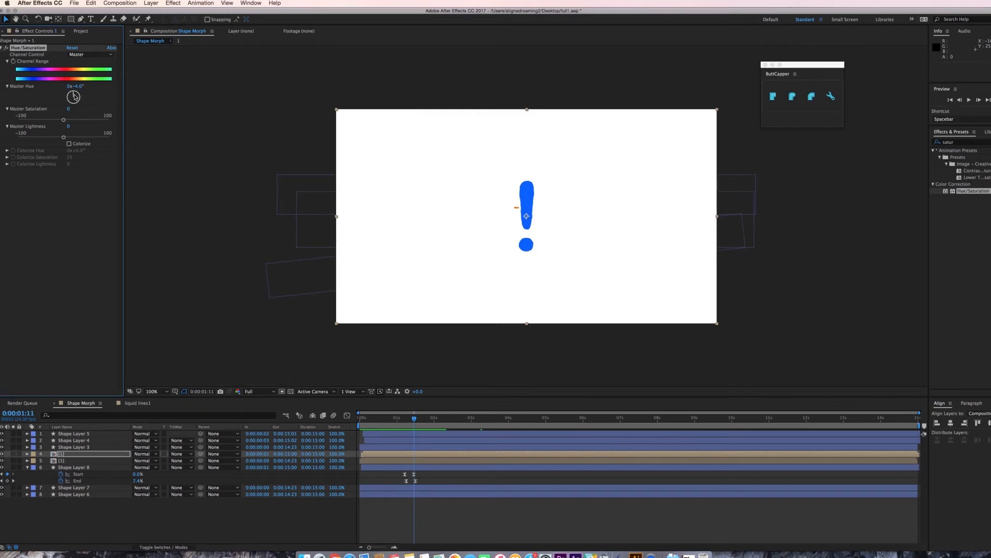
pyautogui.moveTo(74, 97); pyautogui.dragTo(76, 97)
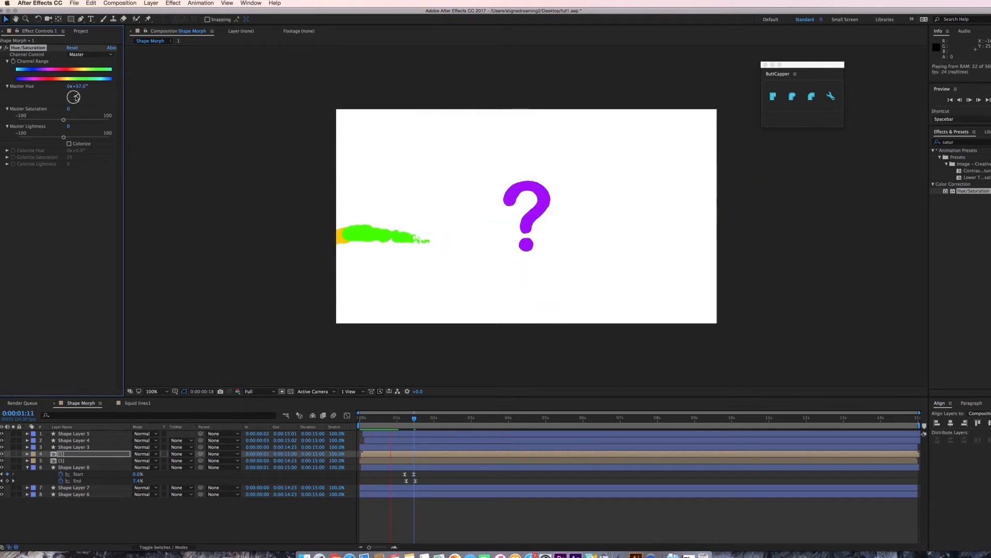
pyautogui.press('space')
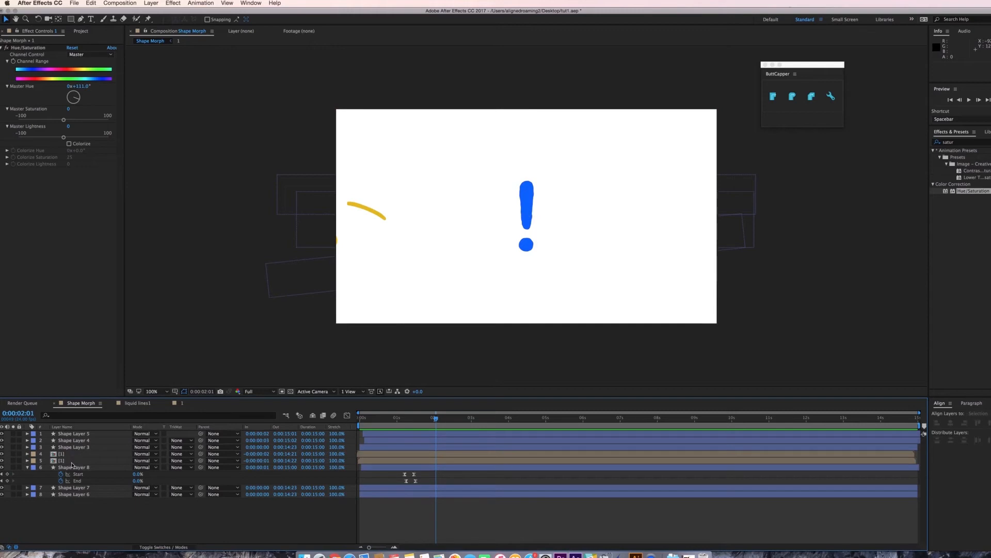
# Duplicate another precomp copy and offset it slightly earlier in the timeline.
pyautogui.click(72, 461)
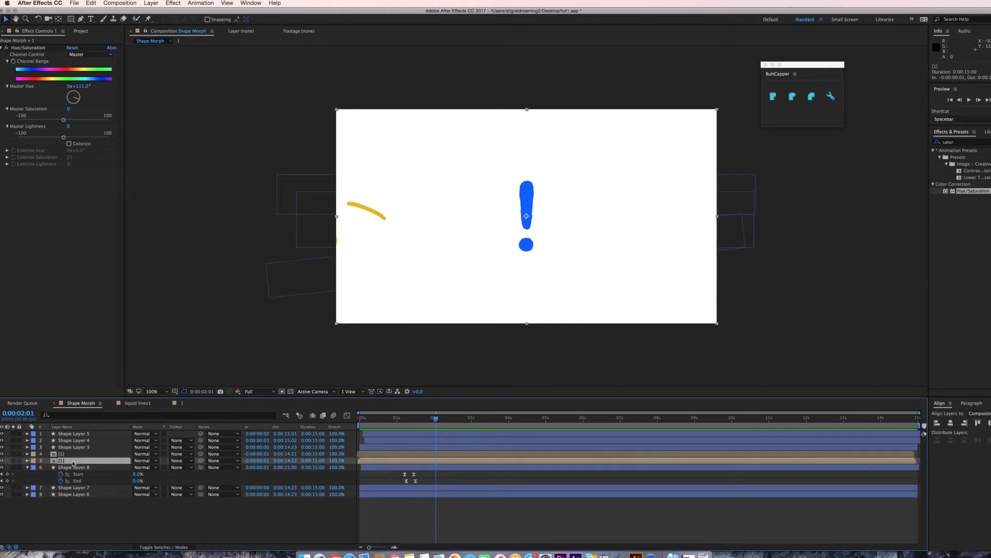
pyautogui.press('super+d')
pyautogui.click(415, 465)
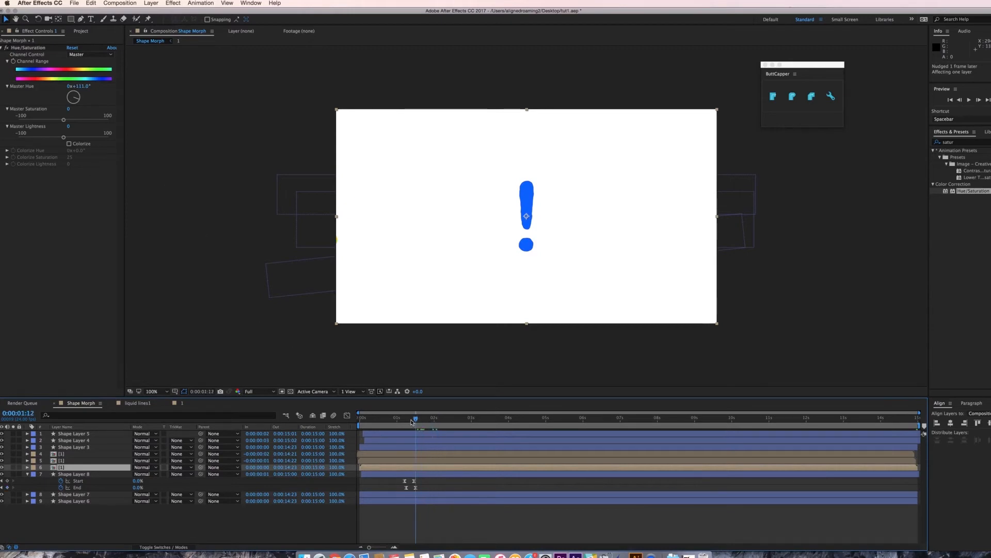
pyautogui.moveTo(412, 423); pyautogui.dragTo(398, 422)
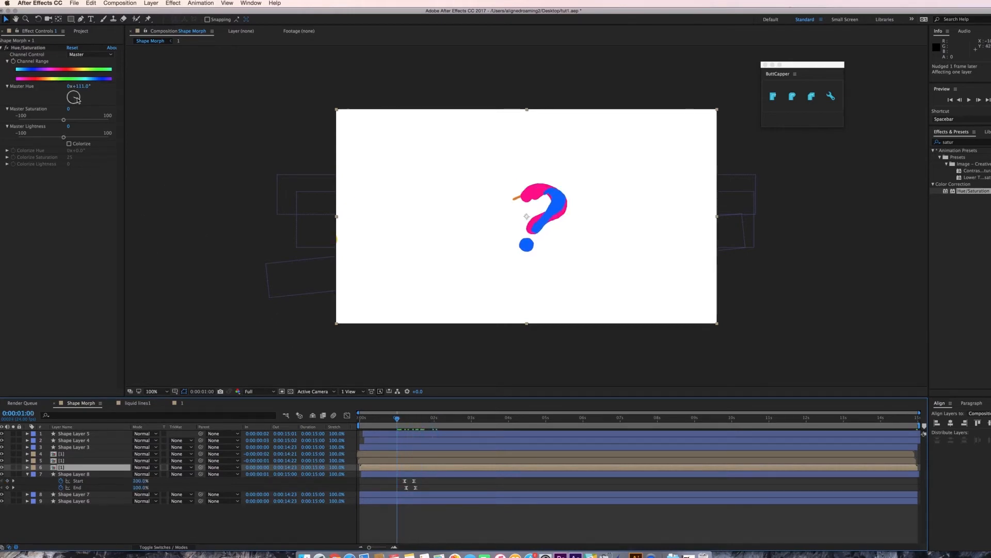
# Set the new copy's Master Hue to 190° and preview the layered colours.
pyautogui.moveTo(78, 99); pyautogui.dragTo(74, 107)
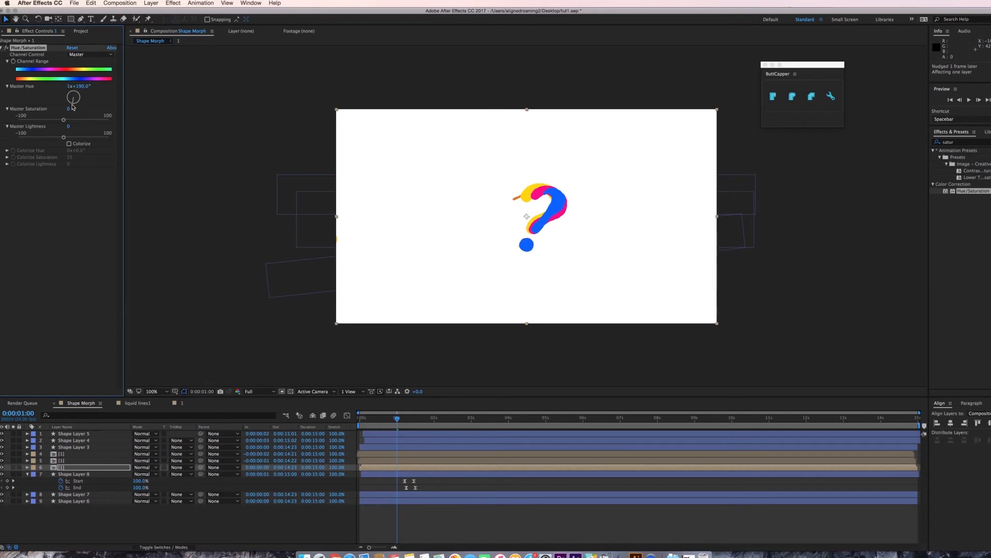
pyautogui.press('space')
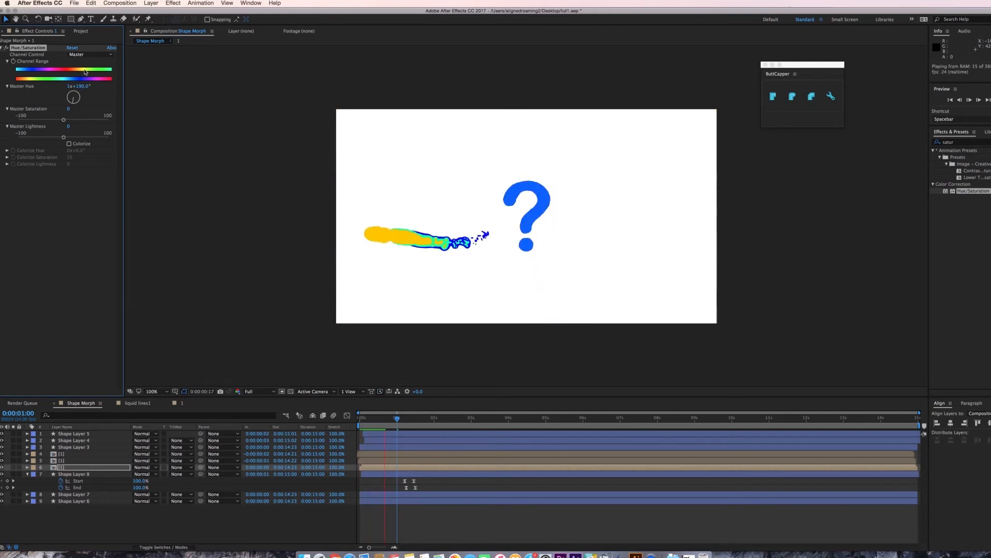
# Open the composition settings and change the composition size to 1000 × 1000 px.
pyautogui.rightClick(228, 108)
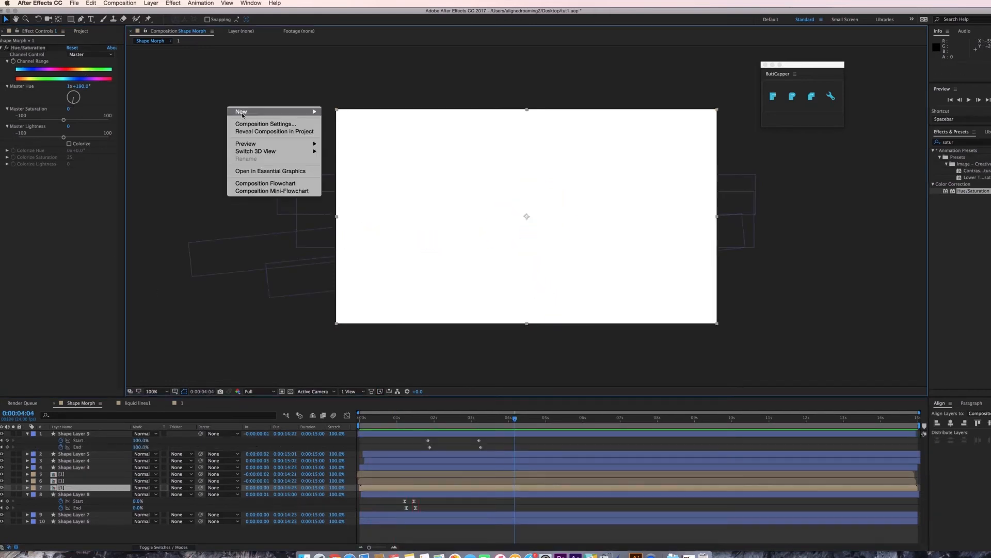
pyautogui.click(266, 124)
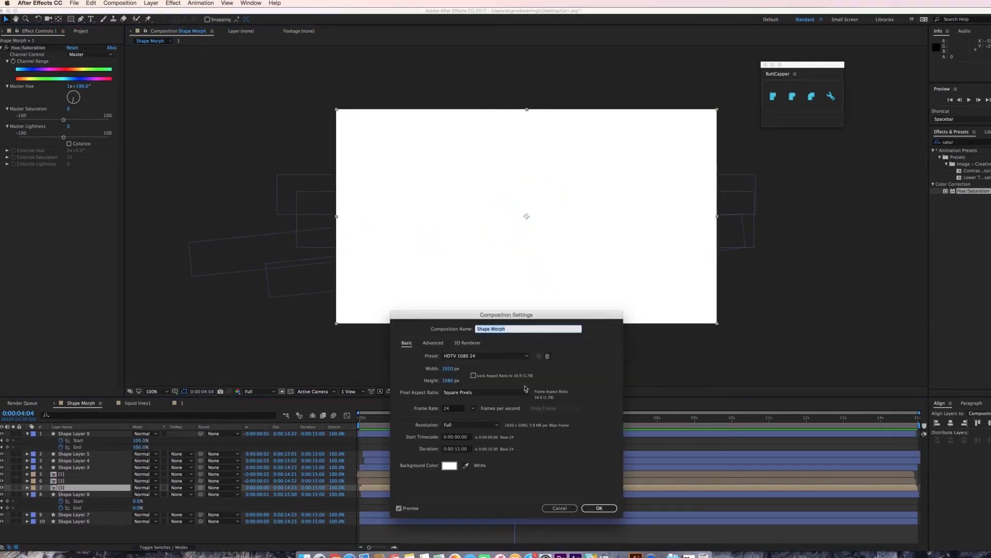
pyautogui.click(454, 368)
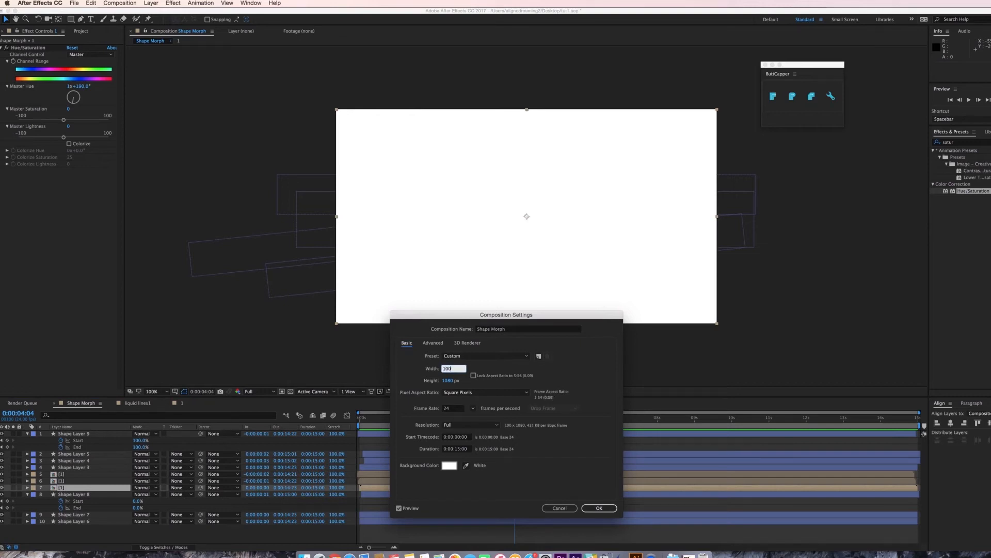
pyautogui.write('1000')
pyautogui.press('Tab')
pyautogui.write('4000')
pyautogui.press('Return')
# Preview and retime the top stroke layer by sliding its bar earlier in the timeline.
pyautogui.press('space')
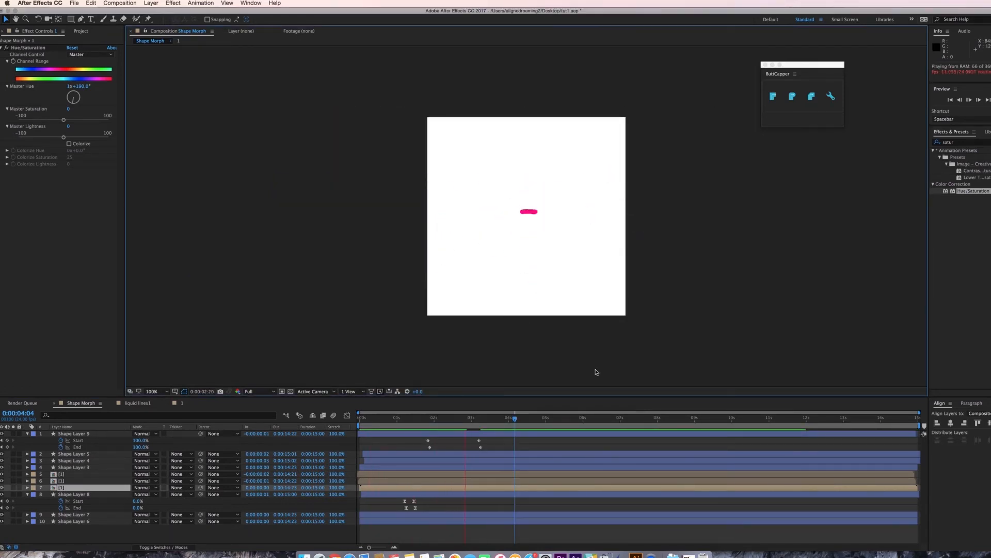
pyautogui.moveTo(429, 434); pyautogui.dragTo(414, 433)
pyautogui.press('space')
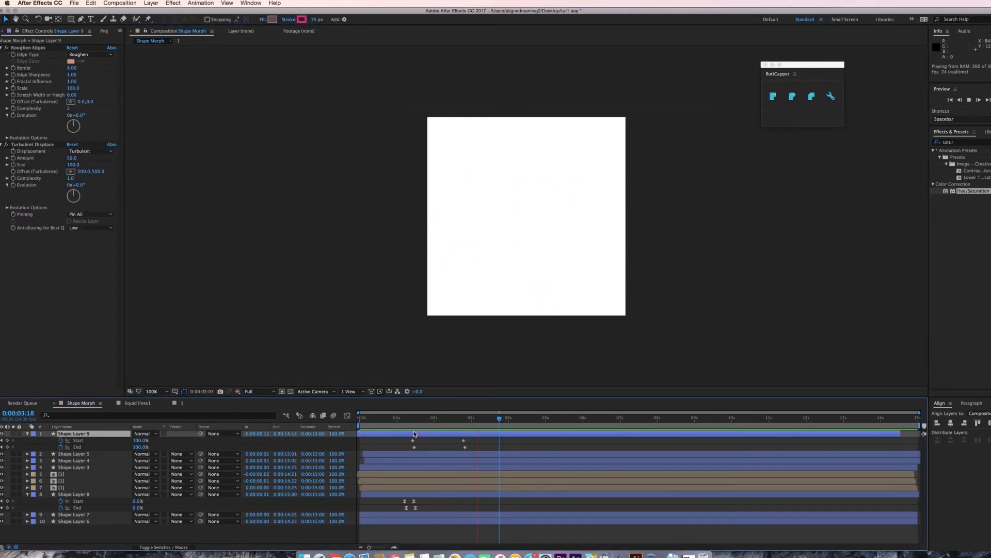
pyautogui.moveTo(414, 431); pyautogui.dragTo(422, 434)
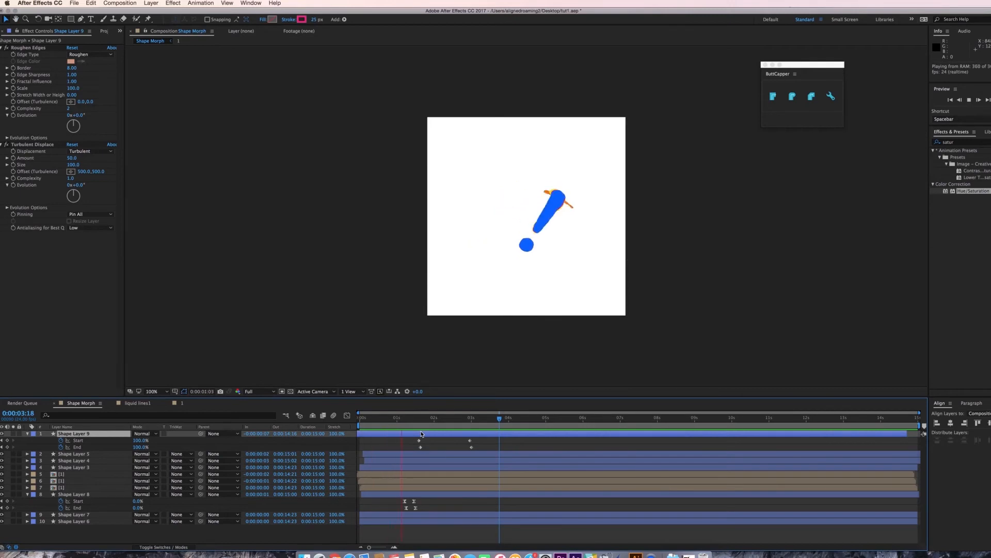
# Save the project, add a new shape layer and draw a Pen stroke along the exclamation mark's stem.
pyautogui.press('super+s')
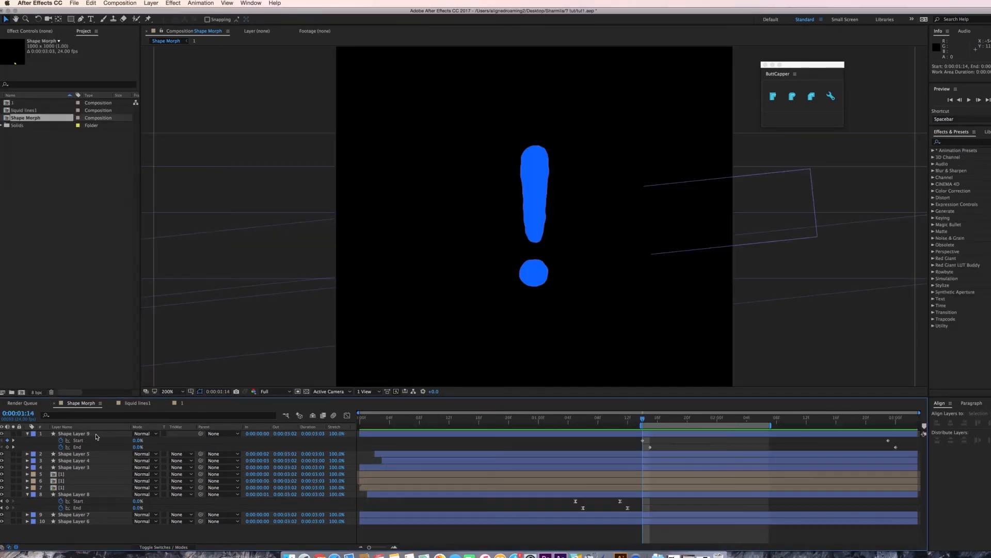
pyautogui.click(151, 3)
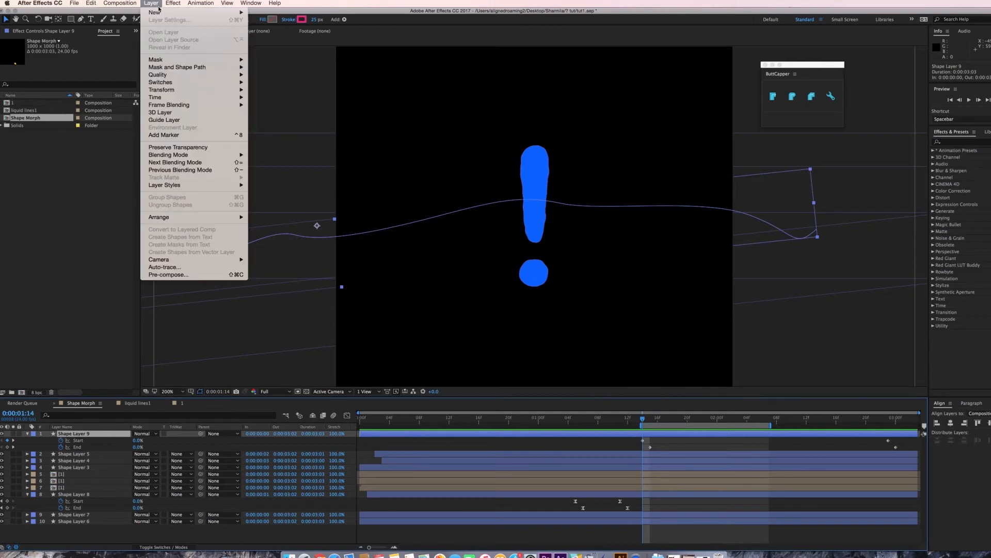
pyautogui.moveTo(225, 14)
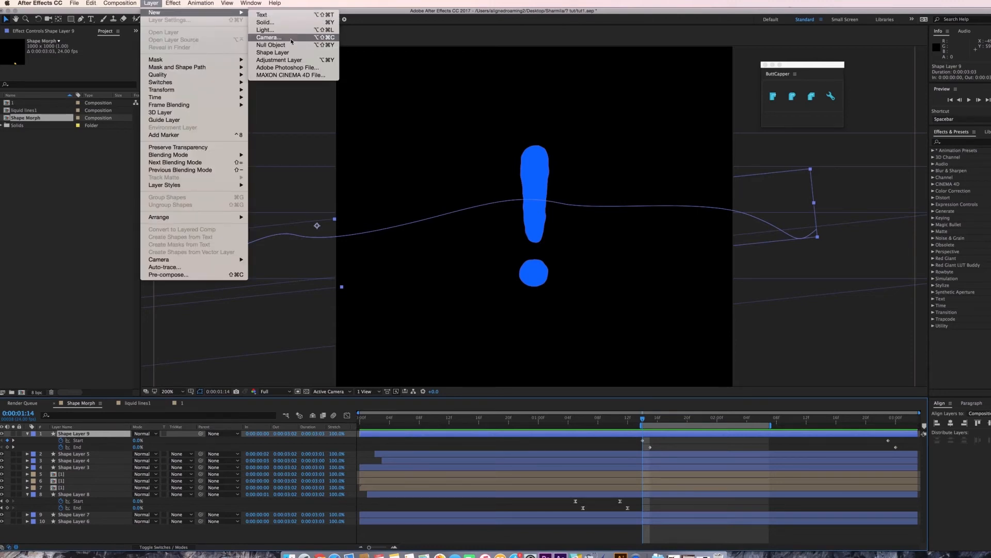
pyautogui.click(273, 53)
pyautogui.click(81, 19)
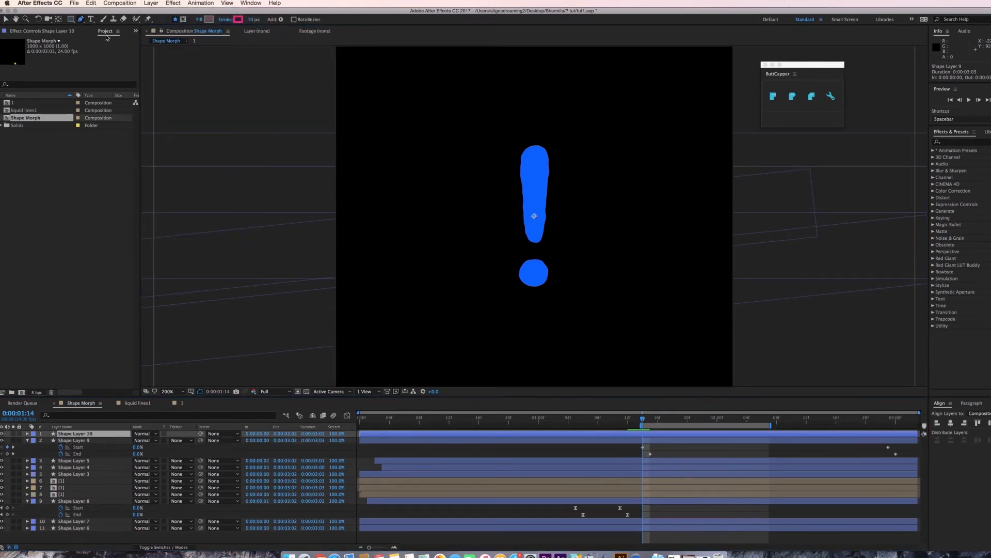
pyautogui.click(533, 237)
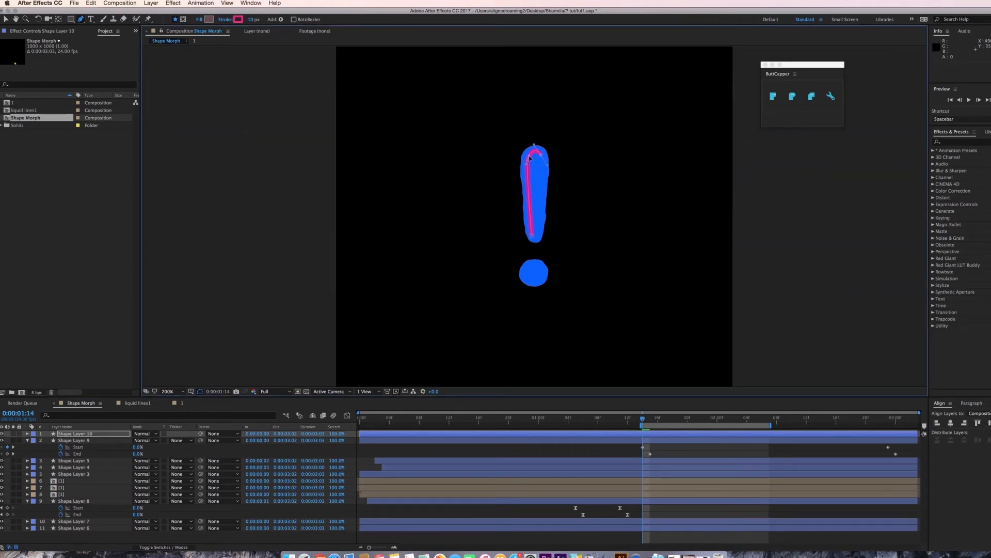
pyautogui.click(6, 19)
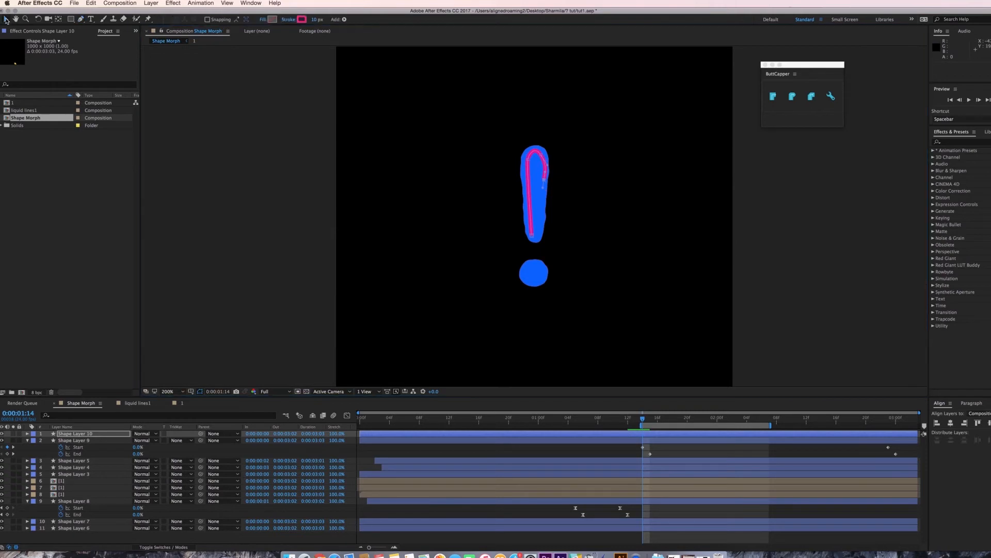
# Search for Roughen Edges and apply it to the new stroke layer.
pyautogui.click(950, 143)
pyautogui.write('rough')
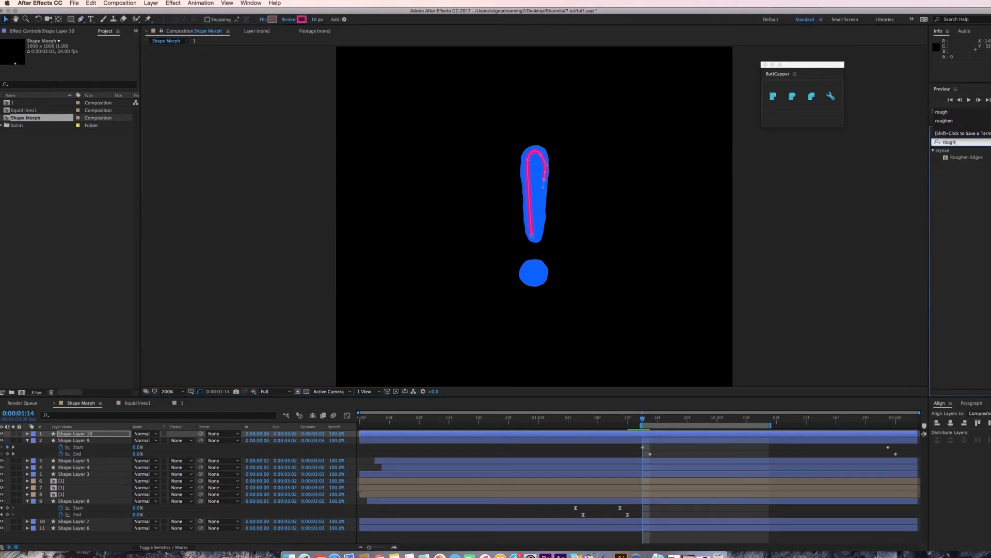
pyautogui.doubleClick(962, 158)
# Add Trim Paths to the stroke layer and set its Start and End to 100%.
pyautogui.click(27, 433)
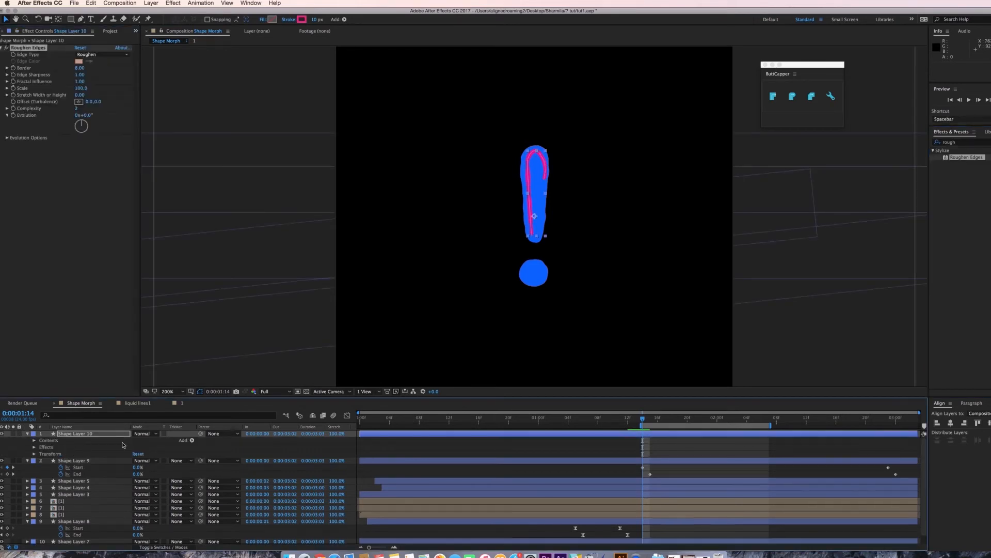
pyautogui.click(192, 440)
pyautogui.click(217, 511)
pyautogui.click(54, 467)
pyautogui.click(138, 460)
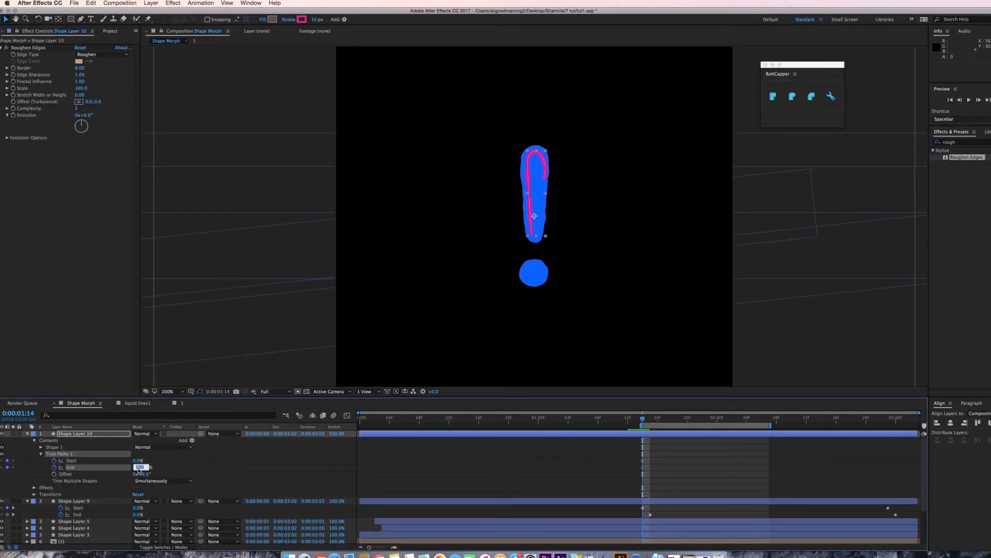
pyautogui.press('space')
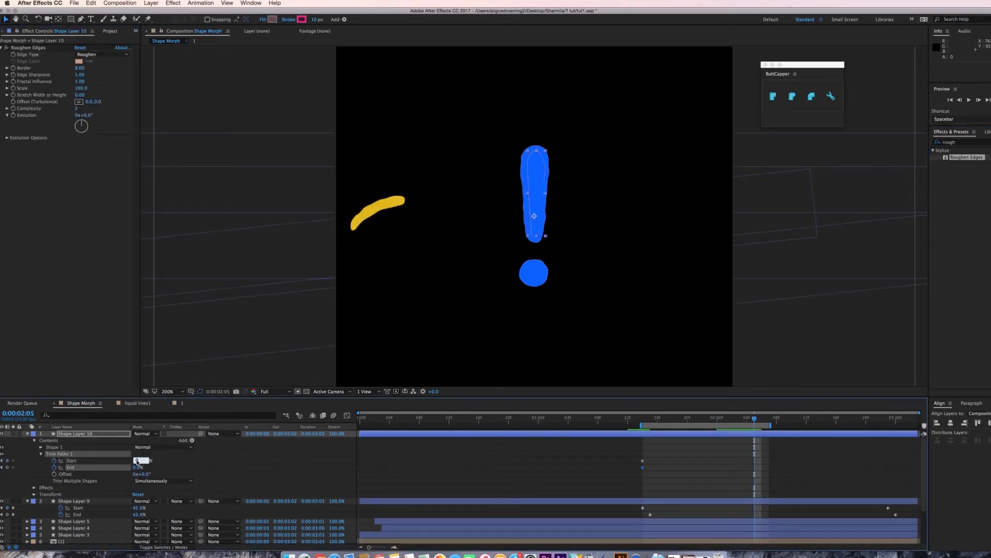
pyautogui.write('100')
pyautogui.press('Tab')
pyautogui.write('100')
pyautogui.press('Return')
# Preview the animation and slide the Trim Paths End keyframe earlier in the timeline.
pyautogui.press('space')
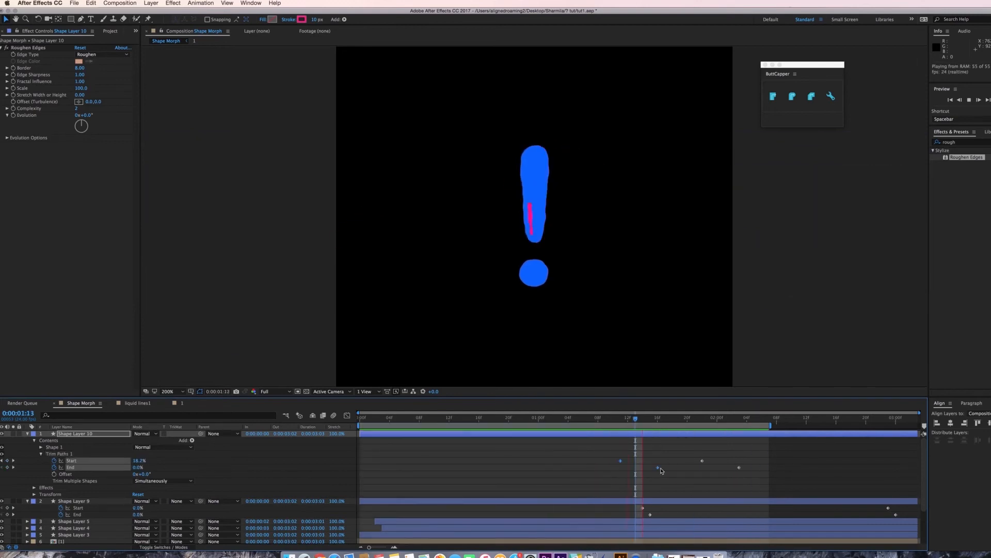
pyautogui.press('space')
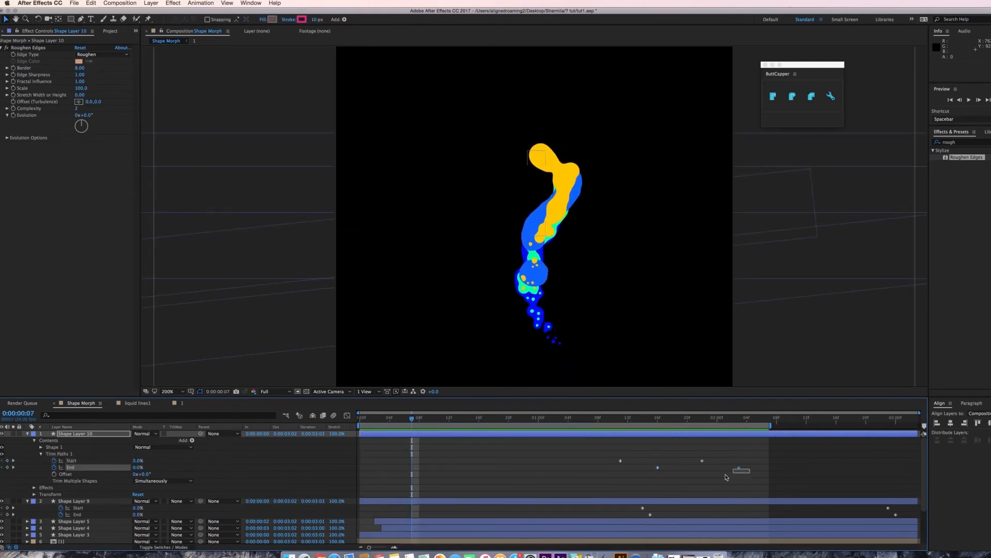
pyautogui.moveTo(750, 467); pyautogui.dragTo(658, 469)
pyautogui.press('space')
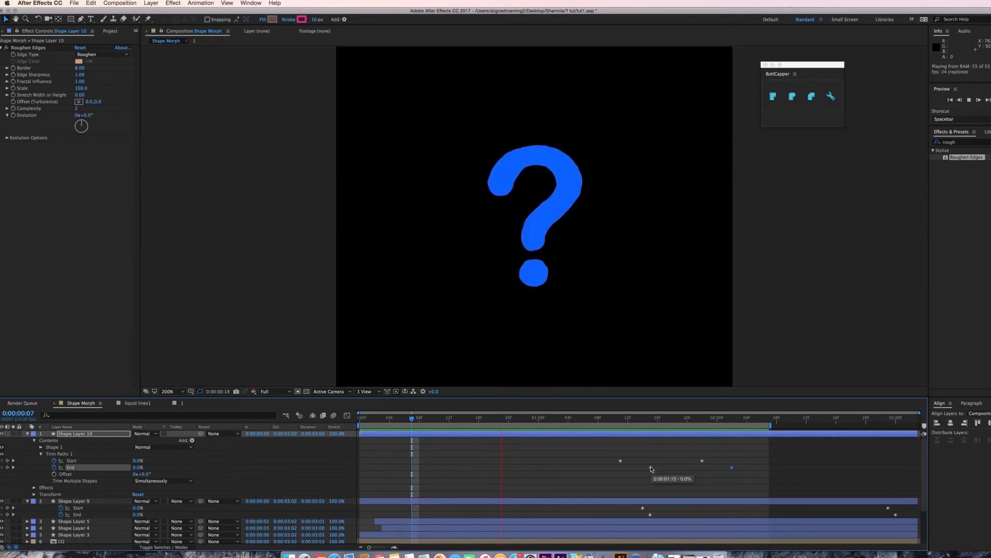
pyautogui.press('space')
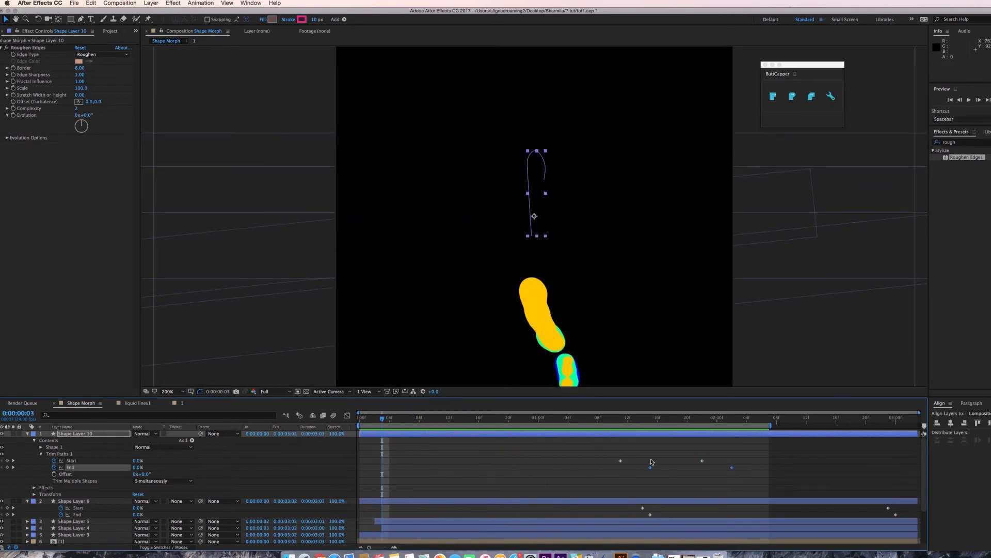
# Add another shape layer stroke and paste the trim path keyframes onto it.
pyautogui.click(653, 437)
pyautogui.click(157, 2)
pyautogui.moveTo(155, 12)
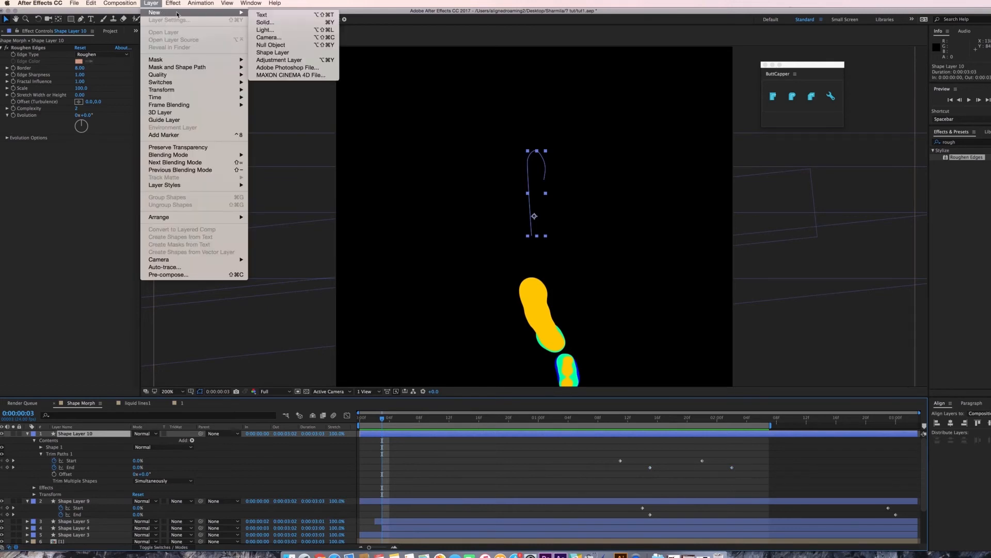
pyautogui.click(276, 52)
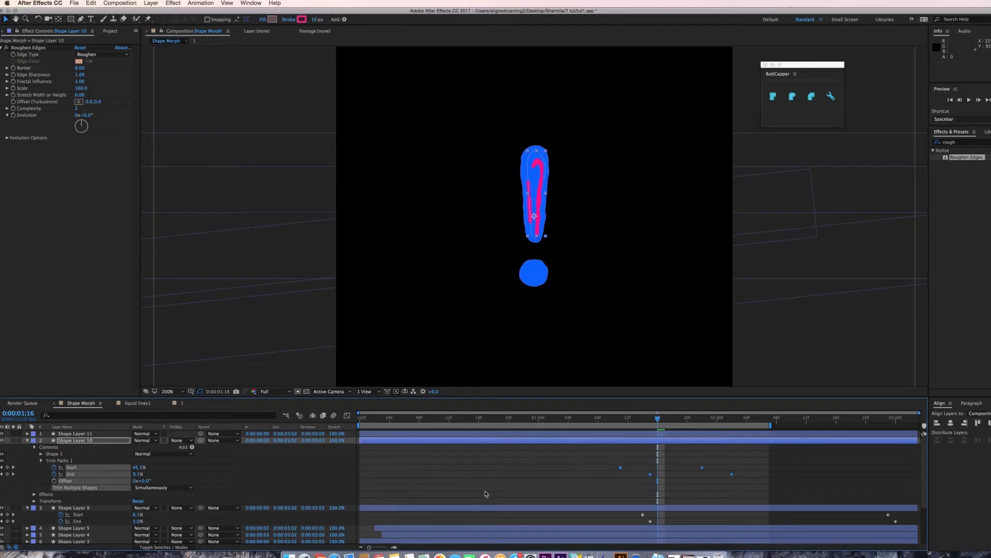
pyautogui.click(732, 436)
pyautogui.press('super+b')
pyautogui.click(732, 438)
pyautogui.click(730, 434)
pyautogui.press('super+v')
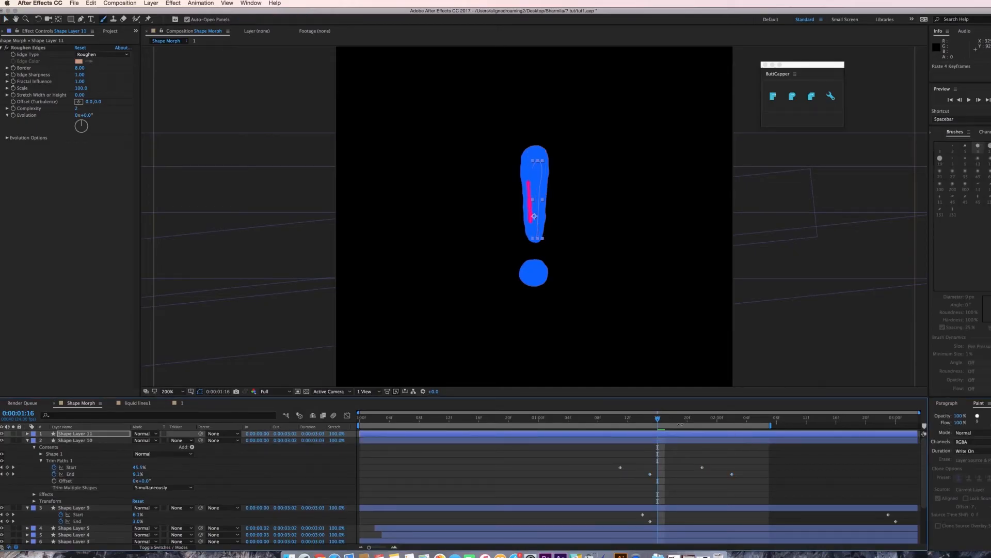
# Reveal the new layer's keyframes and shift them earlier to stagger its animation.
pyautogui.press('space')
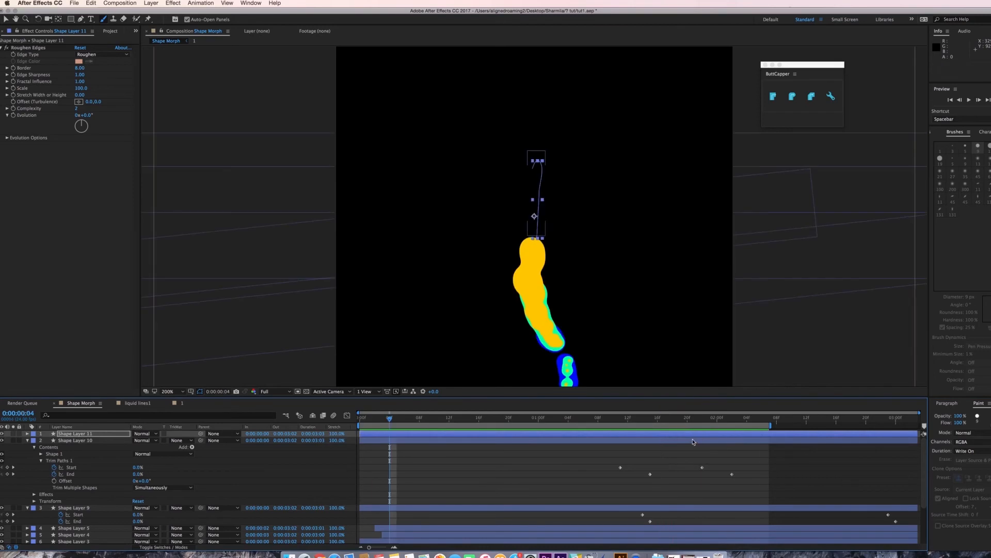
pyautogui.click(694, 436)
pyautogui.press('u')
pyautogui.moveTo(787, 453); pyautogui.dragTo(650, 438)
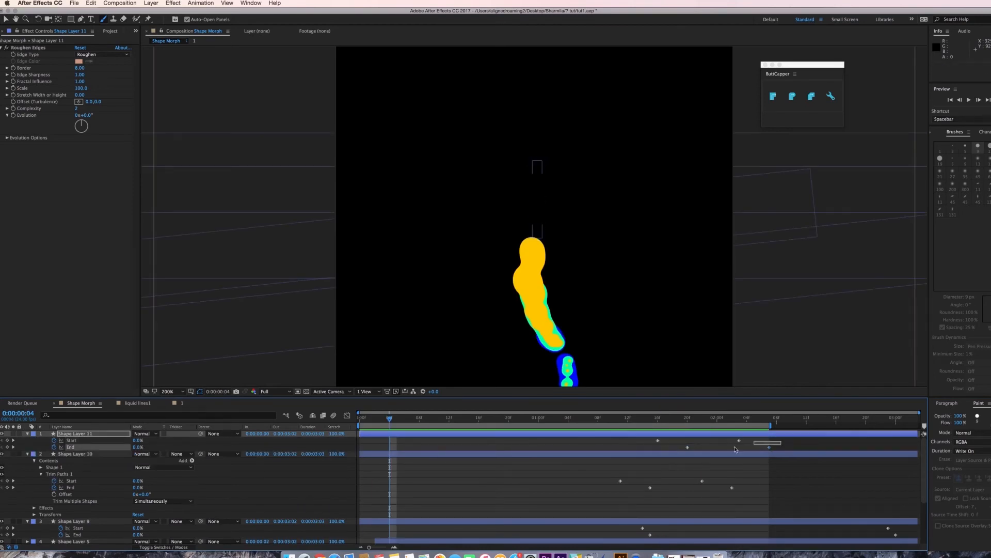
pyautogui.moveTo(735, 446); pyautogui.dragTo(650, 439)
pyautogui.moveTo(658, 440); pyautogui.dragTo(651, 441)
pyautogui.moveTo(771, 426); pyautogui.dragTo(793, 425)
pyautogui.click(669, 434)
pyautogui.click(680, 417)
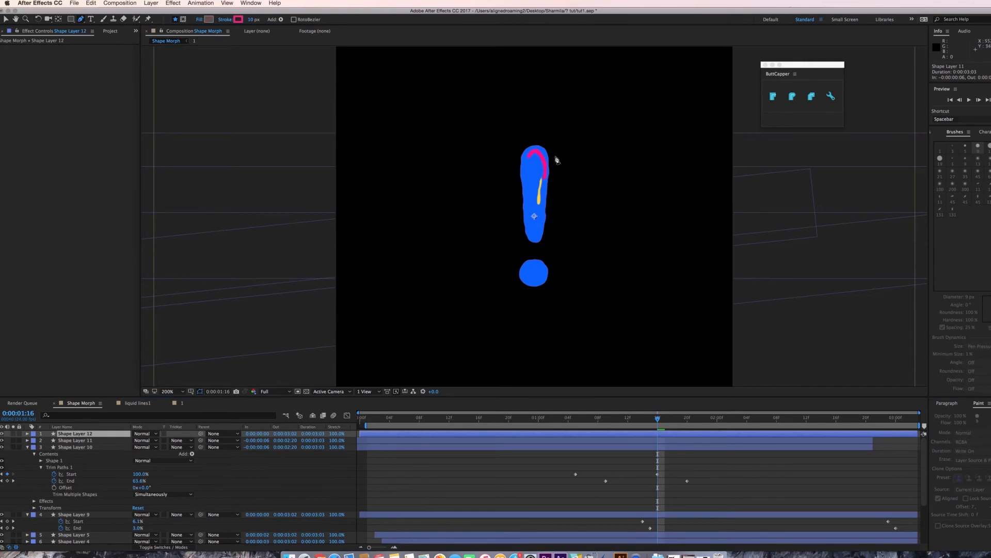
# Draw a new curved Pen stroke down the exclamation mark's right side.
pyautogui.click(529, 141)
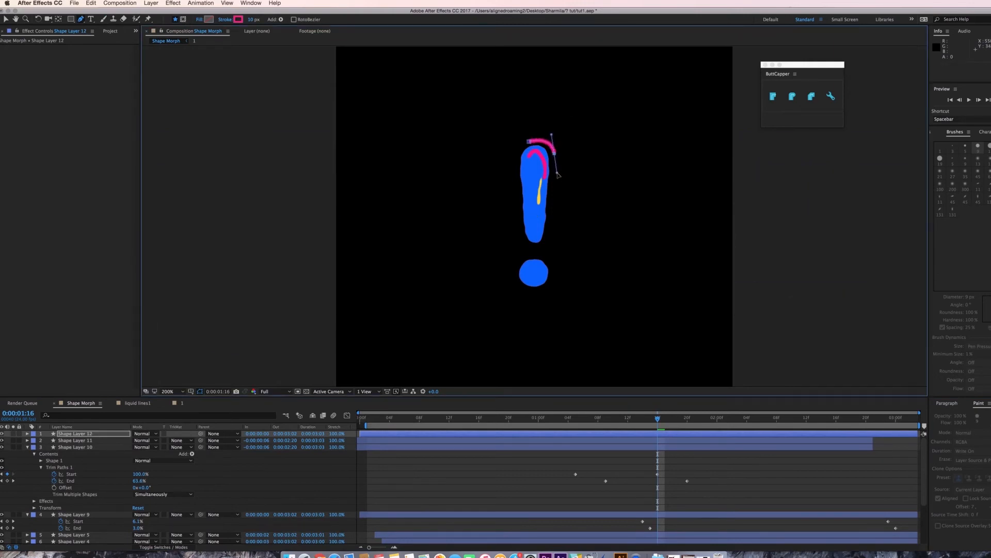
pyautogui.moveTo(546, 252); pyautogui.dragTo(538, 280)
pyautogui.press('v')
# Copy the Roughen Edges effect from the previous stroke layer onto the new stroke layer.
pyautogui.click(75, 441)
pyautogui.click(39, 48)
pyautogui.press('super+c')
pyautogui.click(75, 434)
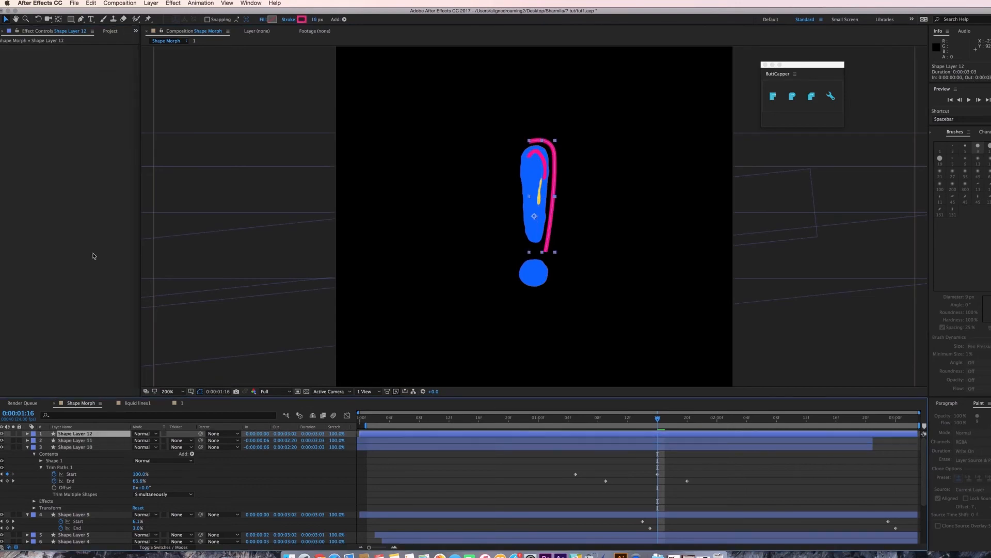
pyautogui.press('super+v')
# Set the new stroke's colour by sampling the exclamation mark's blue.
pyautogui.moveTo(655, 419); pyautogui.dragTo(577, 429)
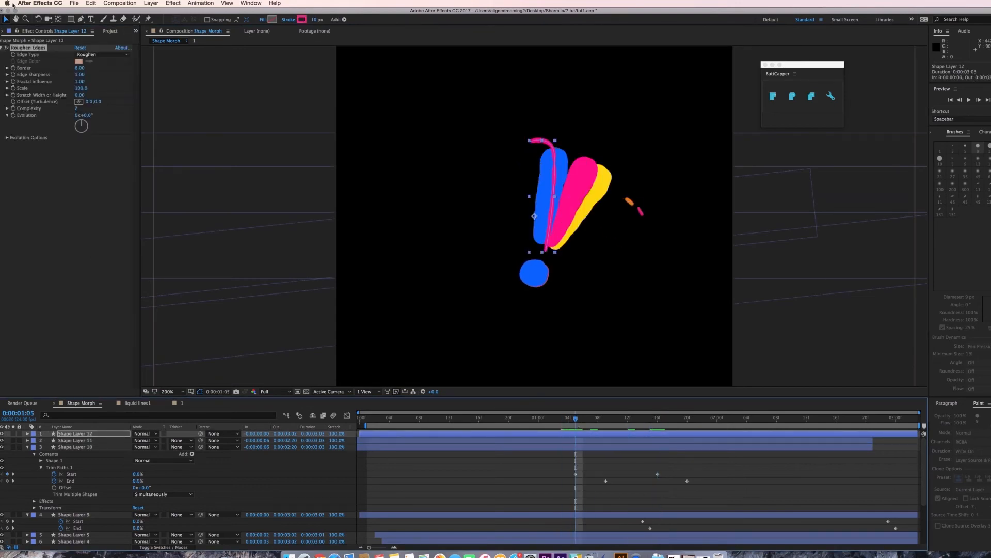
pyautogui.click(89, 436)
pyautogui.click(301, 19)
pyautogui.click(384, 308)
pyautogui.click(543, 219)
pyautogui.click(398, 271)
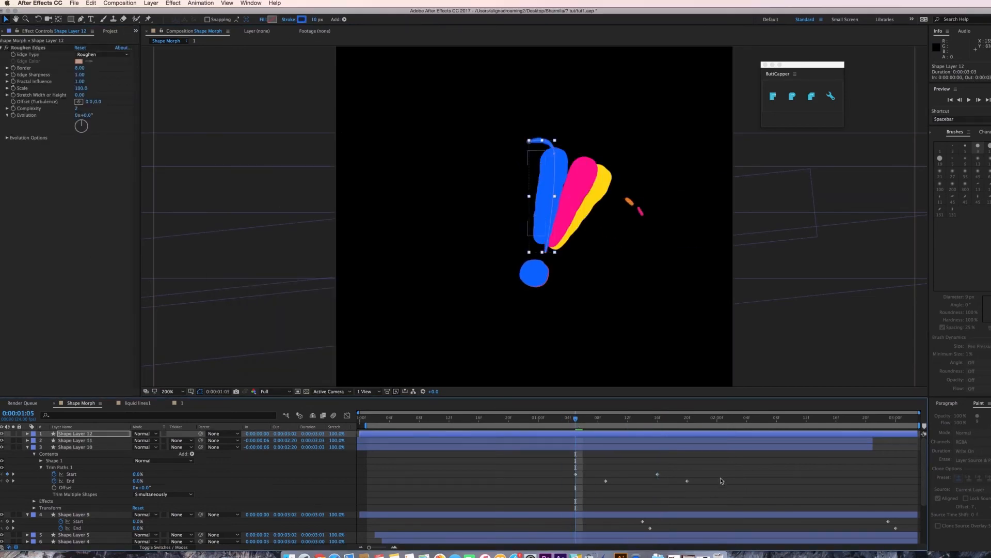
# Copy the trim path keyframes, paste them onto the new stroke layer and preview.
pyautogui.click(722, 480)
pyautogui.moveTo(577, 419); pyautogui.dragTo(629, 426)
pyautogui.moveTo(692, 467); pyautogui.dragTo(561, 496)
pyautogui.press('super+c')
pyautogui.click(635, 433)
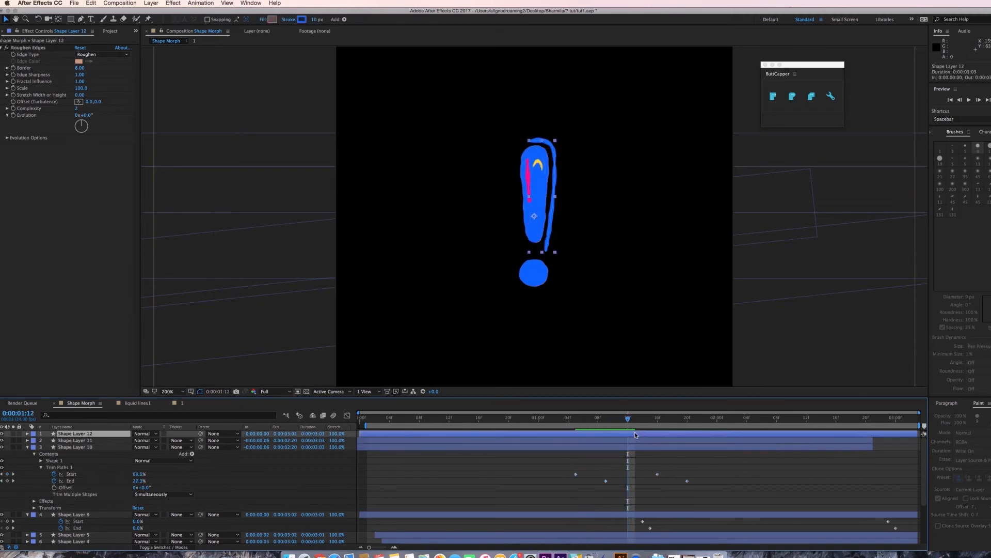
pyautogui.press('super+v')
pyautogui.press('space')
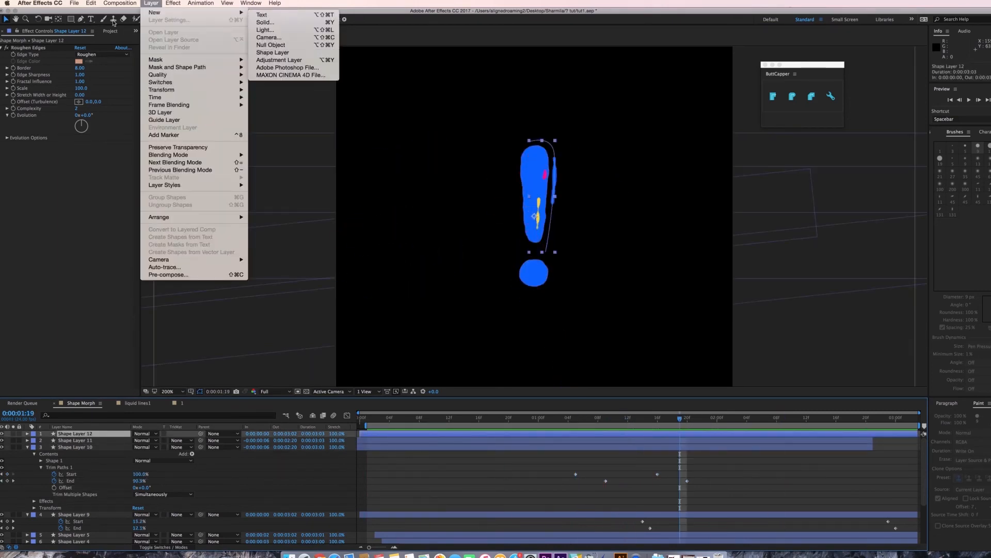
# Draw another Pen stroke curving around the exclamation mark's dot.
pyautogui.click(273, 54)
pyautogui.press('g')
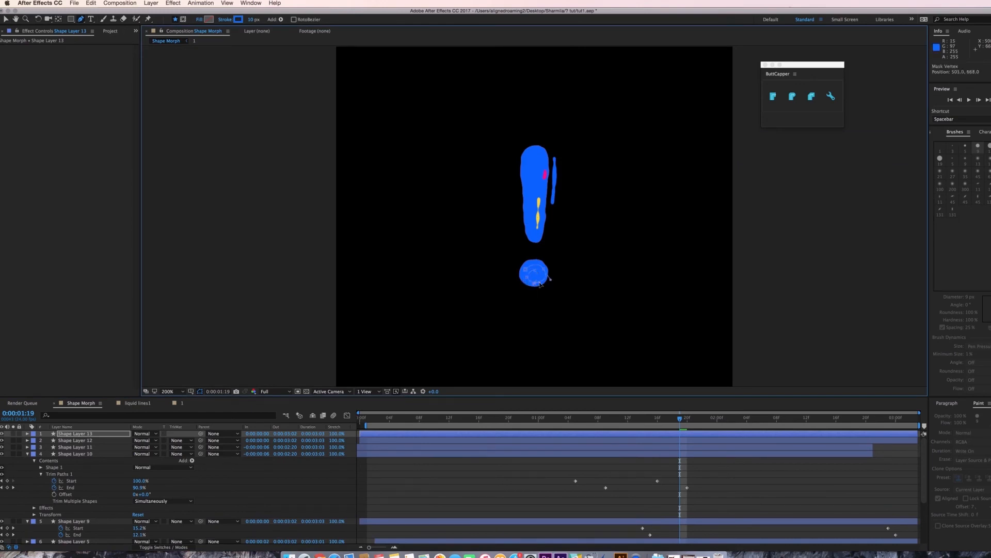
pyautogui.click(651, 415)
# Set the dot stroke's colour to the sampled blue and its width to 3 px.
pyautogui.click(238, 19)
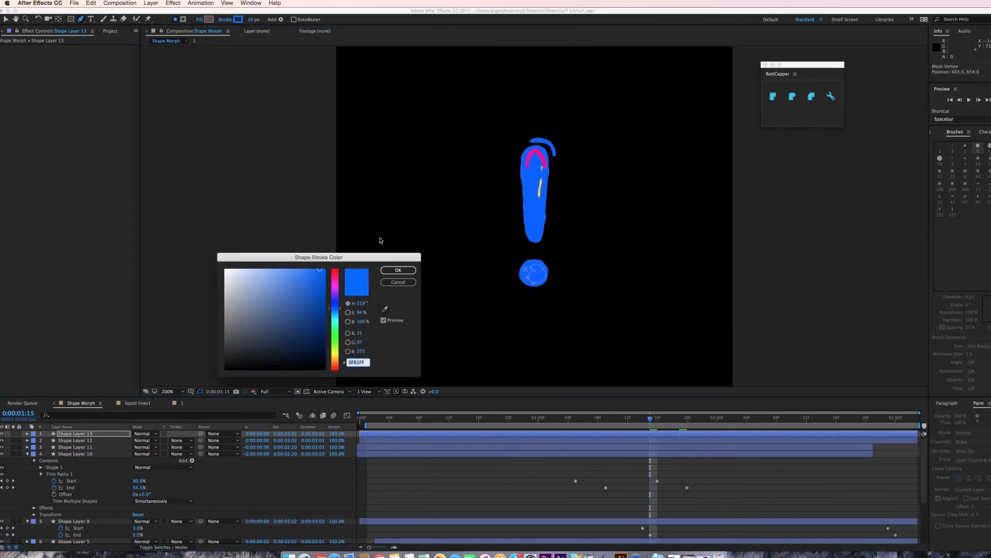
pyautogui.click(384, 309)
pyautogui.click(528, 166)
pyautogui.click(399, 270)
pyautogui.click(254, 19)
pyautogui.write('3')
pyautogui.press('Return')
# Paste the Roughen Edges effect onto the dot stroke layer.
pyautogui.click(101, 440)
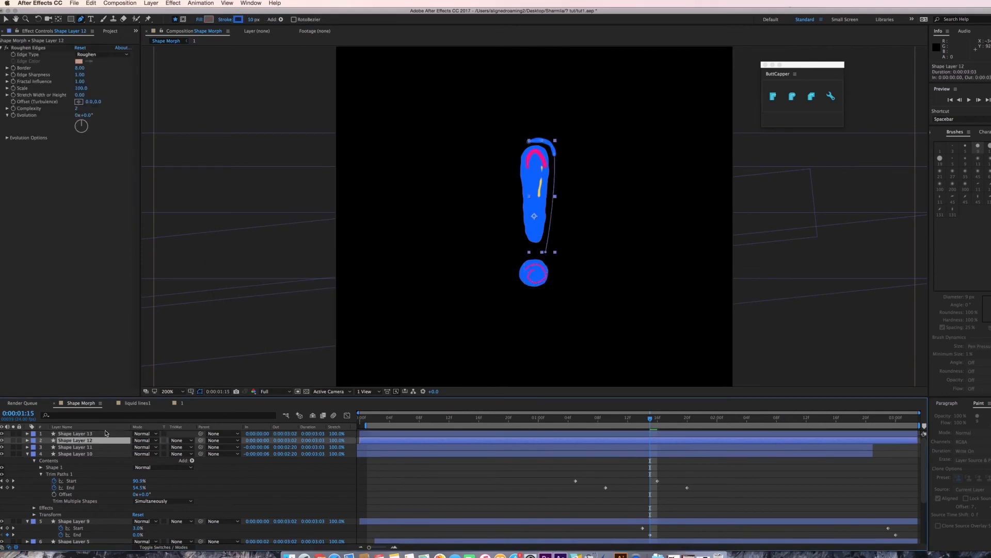
pyautogui.click(24, 46)
pyautogui.click(85, 434)
pyautogui.press('super+v')
# Set the dot stroke's width to 8 px.
pyautogui.click(251, 20)
pyautogui.write('8')
pyautogui.press('Return')
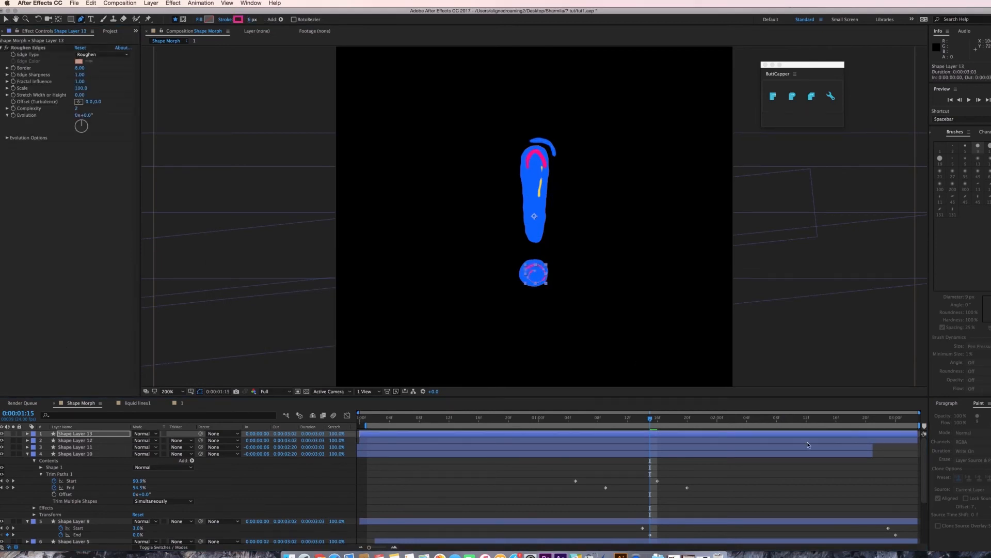
# Copy a set of trim path keyframes onto the dot stroke layer and preview the result.
pyautogui.moveTo(562, 473)
pyautogui.mouseDown()
pyautogui.moveTo(701, 520)
pyautogui.moveTo(717, 506)
pyautogui.mouseUp()
pyautogui.press('super+c')
pyautogui.moveTo(621, 418); pyautogui.dragTo(607, 437)
pyautogui.click(609, 434)
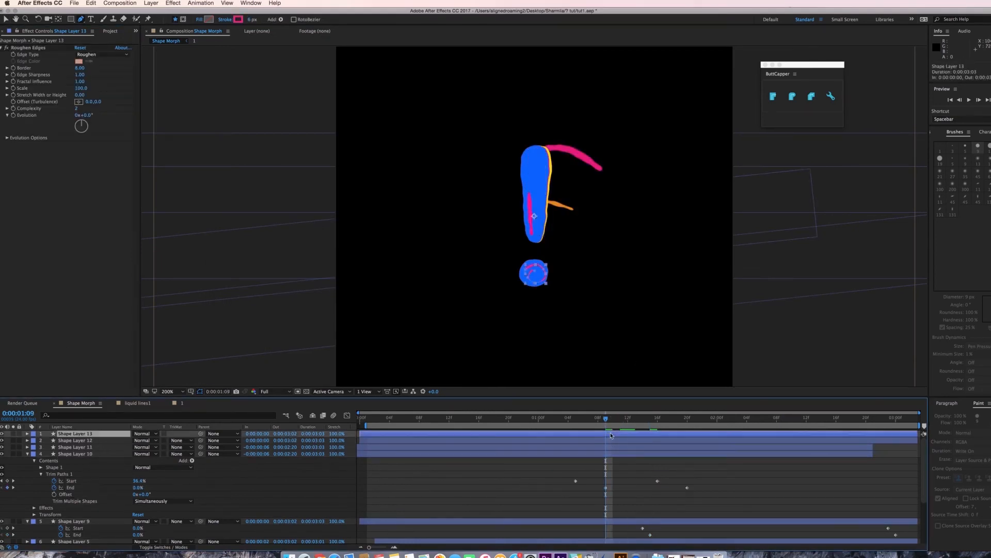
pyautogui.press('super+v')
pyautogui.click(629, 418)
pyautogui.press('space')
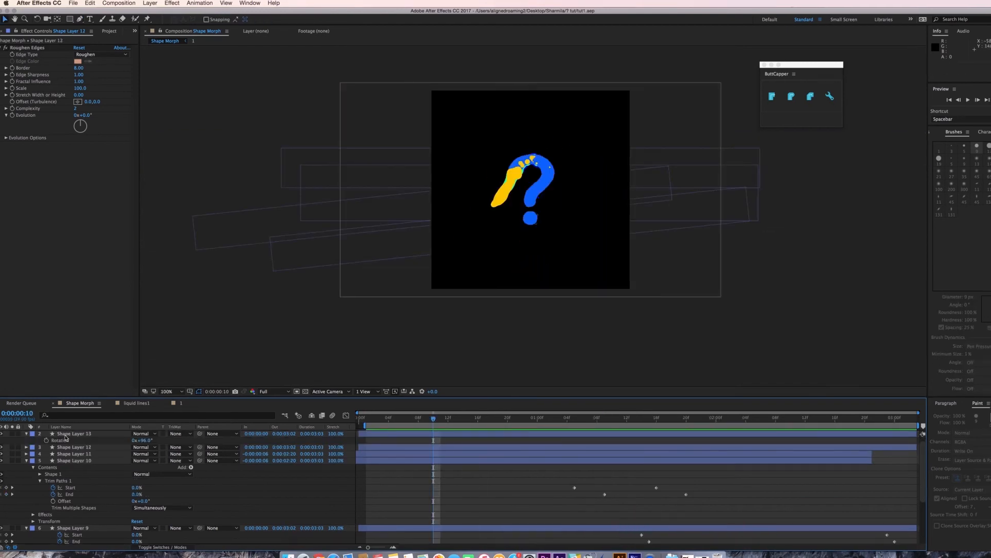
# Add a new shape layer and draw a curved Pen stroke following the question mark's hook.
pyautogui.click(150, 4)
pyautogui.moveTo(158, 10)
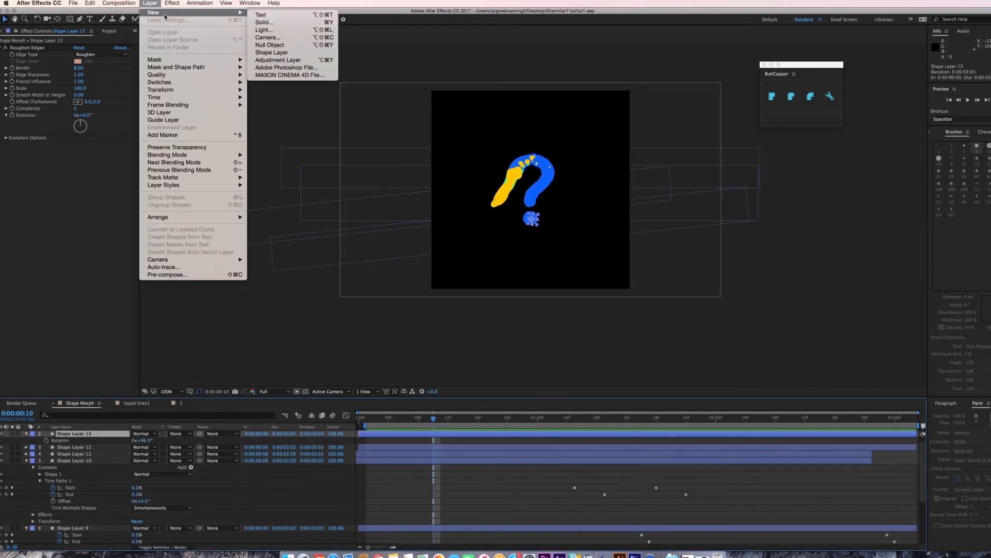
pyautogui.click(279, 54)
pyautogui.moveTo(436, 421); pyautogui.dragTo(455, 420)
pyautogui.press('g')
pyautogui.press('.')
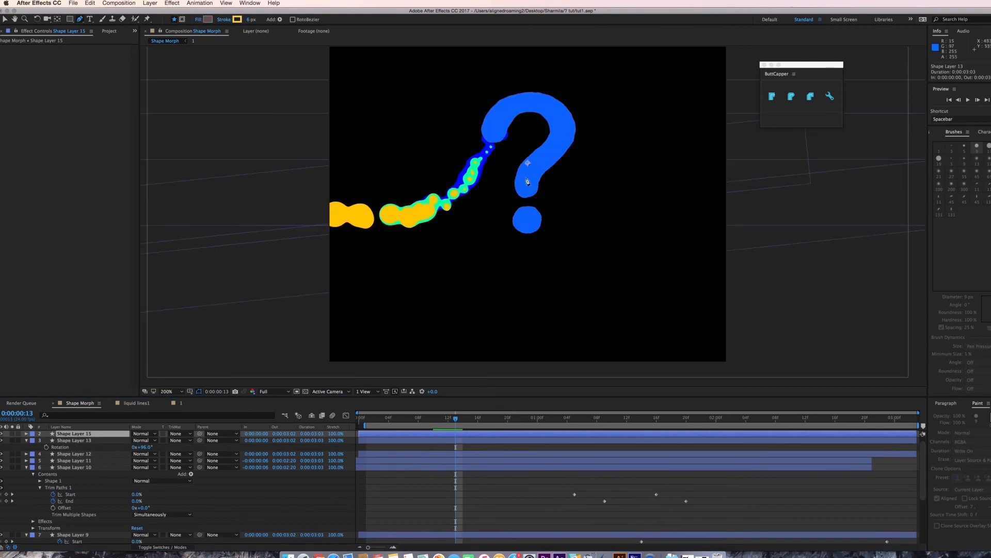
pyautogui.moveTo(496, 129); pyautogui.dragTo(479, 161)
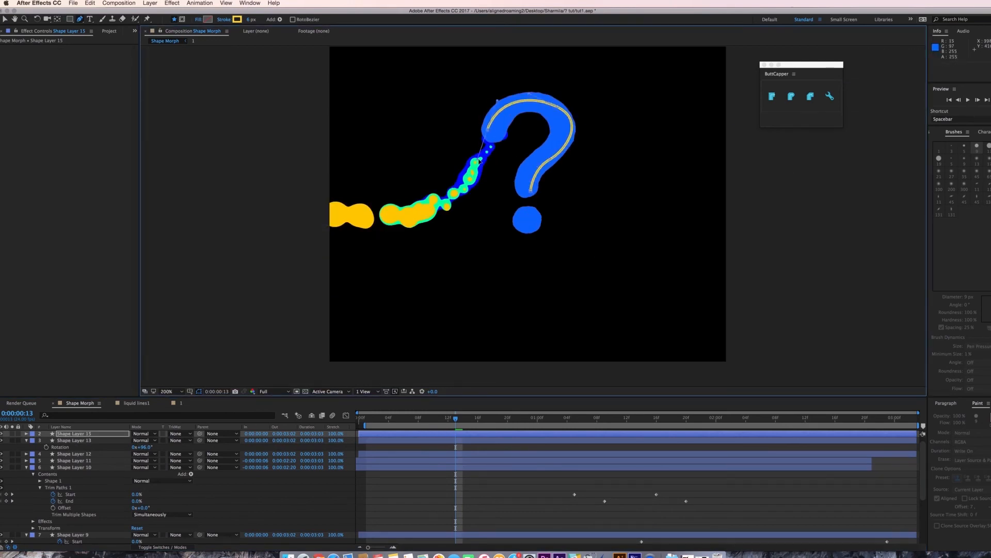
pyautogui.press('v')
pyautogui.click(990, 132)
pyautogui.click(988, 142)
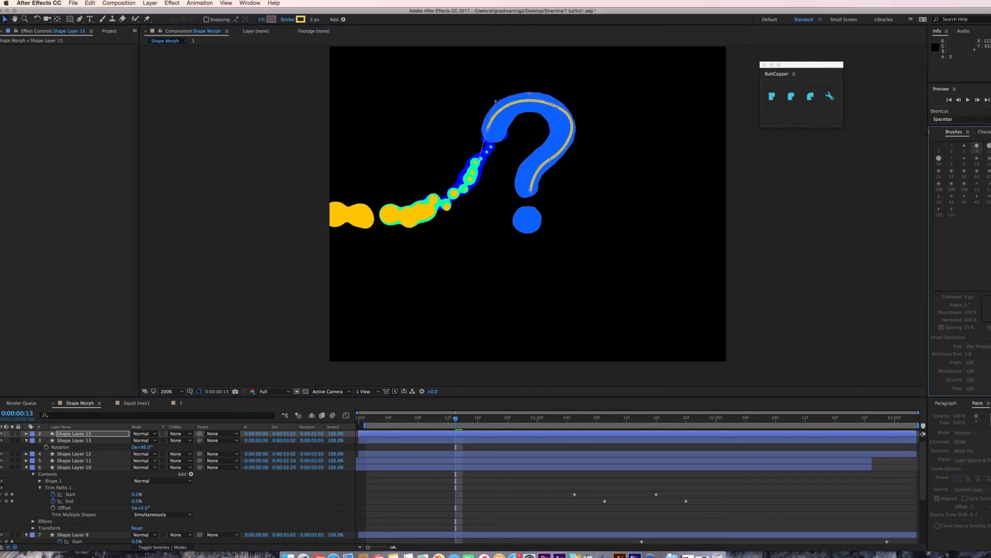
# Apply the Roughen Edges effect to the hook stroke layer, reveal its keyframes and preview the animation.
pyautogui.doubleClick(959, 157)
pyautogui.press('u')
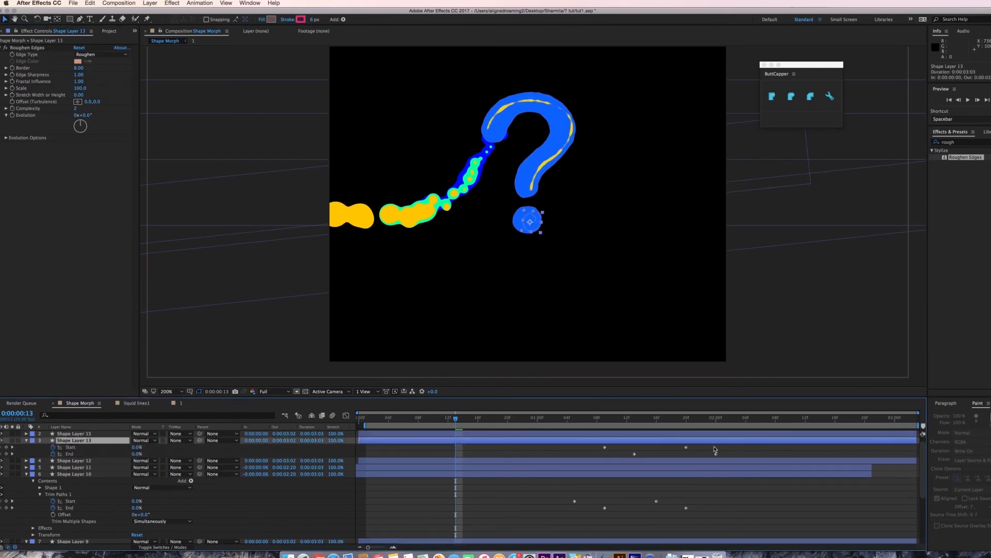
pyautogui.press('space')
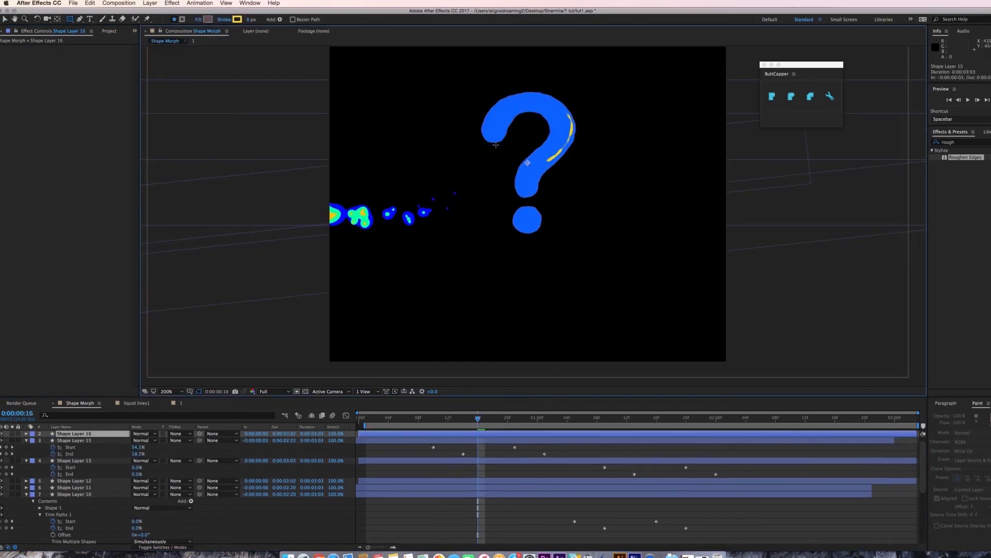
# Draw another short curved Pen stroke along the top of the question mark's hook and scrub through its animation.
pyautogui.click(79, 19)
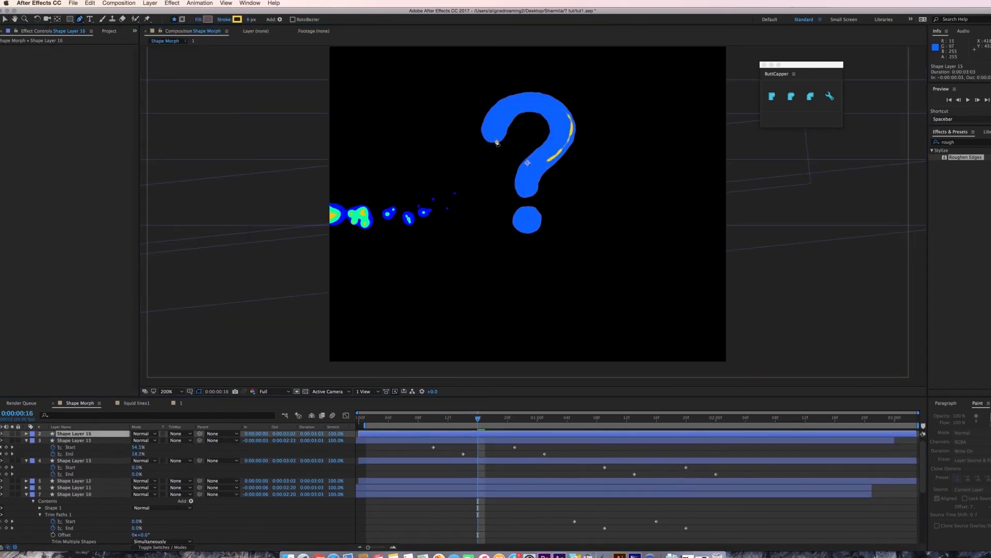
pyautogui.click(495, 138)
pyautogui.moveTo(548, 117); pyautogui.dragTo(578, 151)
pyautogui.moveTo(477, 418)
pyautogui.mouseDown()
pyautogui.moveTo(417, 418)
pyautogui.moveTo(537, 418)
pyautogui.mouseUp()
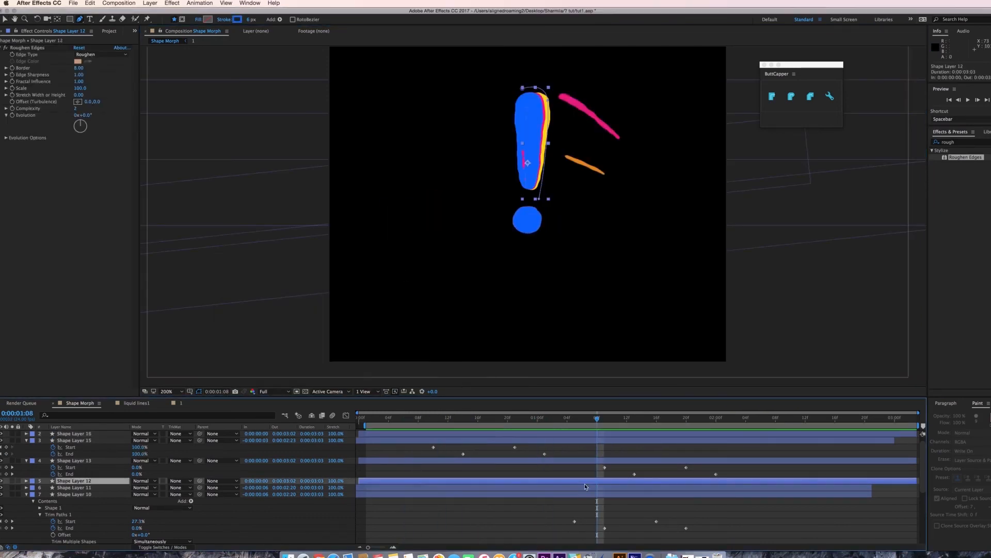
# Slide the selected Shape Layers 11 and 12 slightly earlier in the timeline and preview the result.
pyautogui.keyDown('shift'); pyautogui.click(584, 485); pyautogui.keyUp('shift')
pyautogui.moveTo(585, 485); pyautogui.dragTo(559, 483)
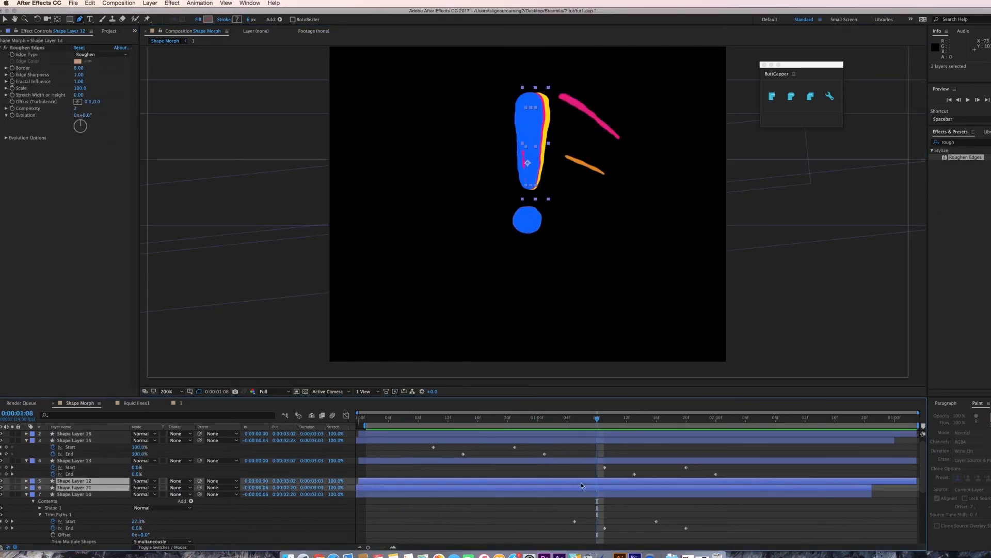
pyautogui.press('space')
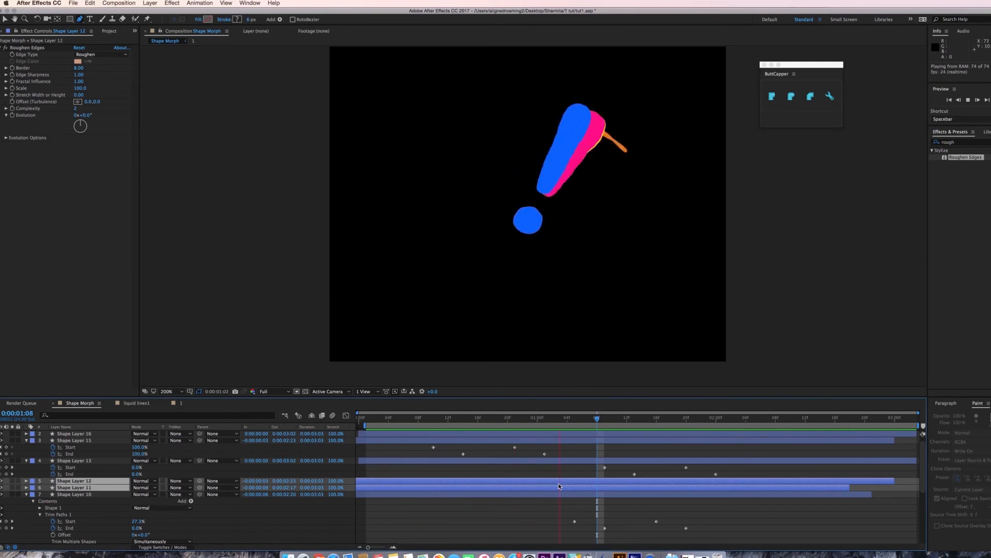
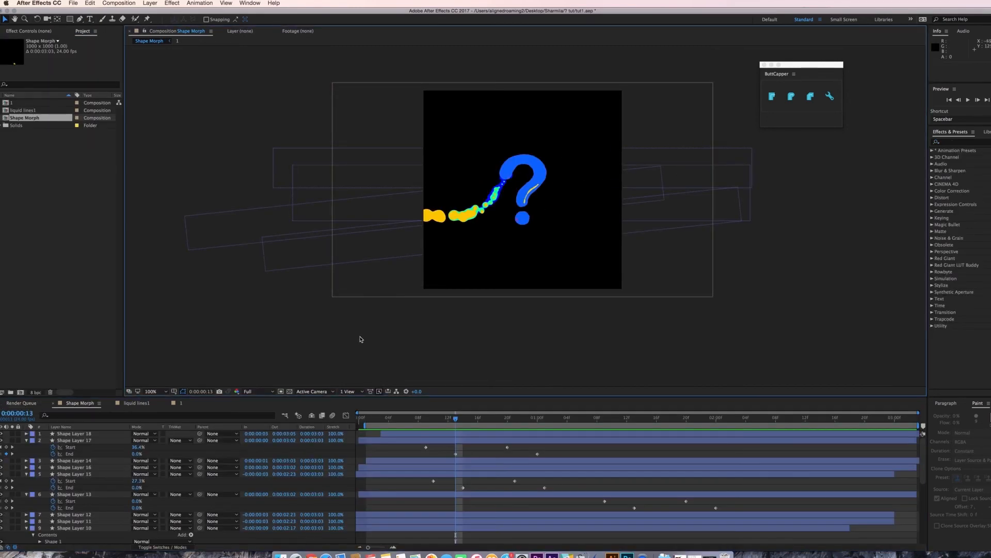
# Add the Shape Morph composition to the render queue and accept the default output file name and location.
pyautogui.click(72, 3)
pyautogui.moveTo(118, 128)
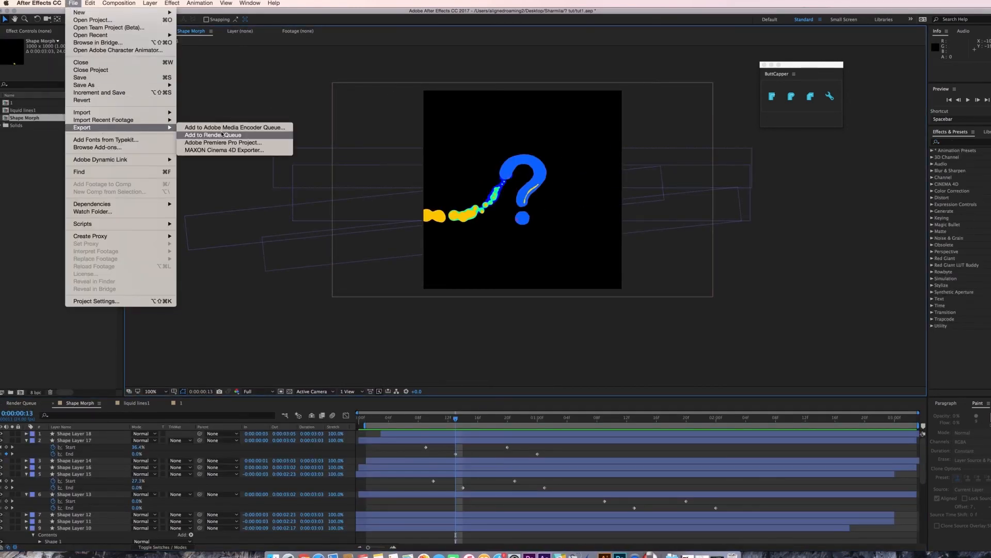
pyautogui.click(222, 134)
pyautogui.click(231, 476)
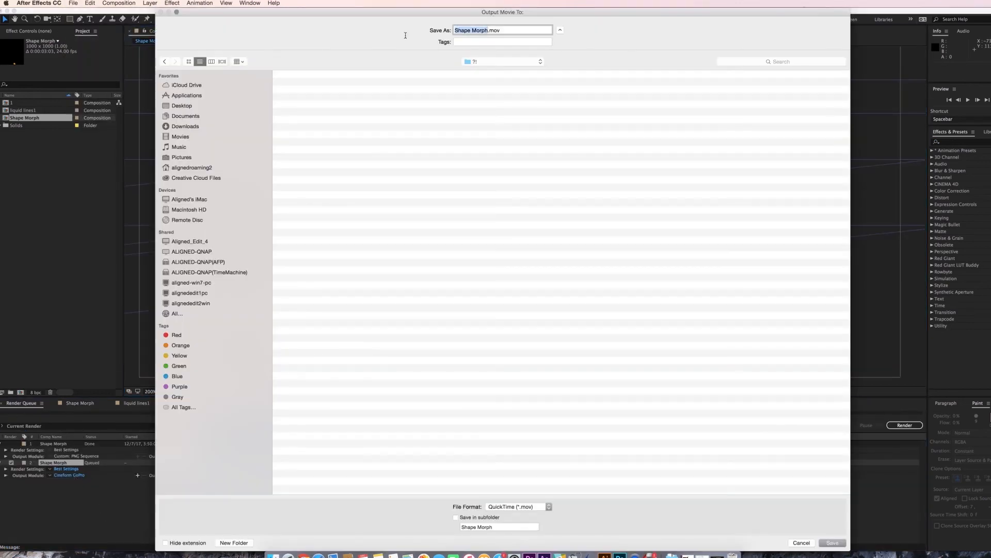
pyautogui.press('Return')
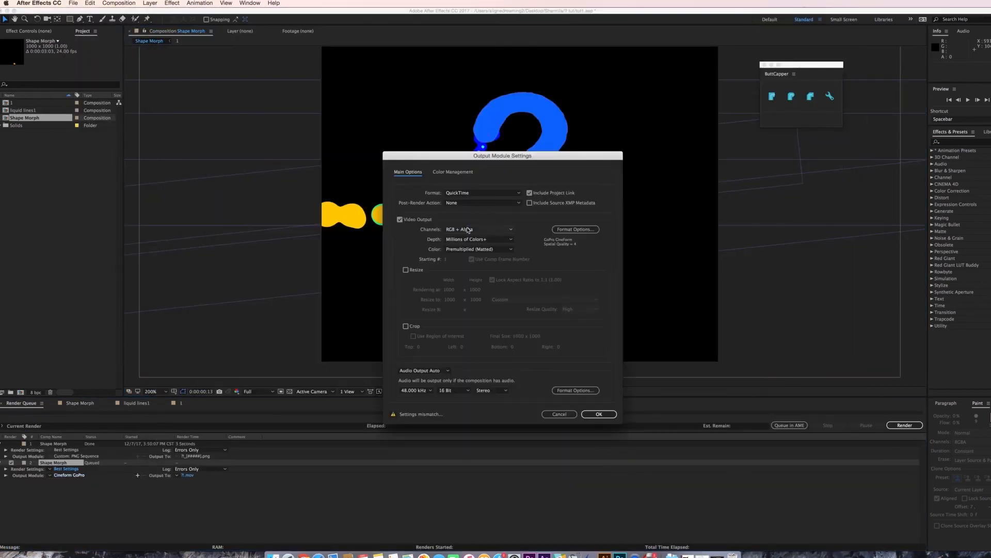
# Set the output module format to PNG Sequence, confirm the settings and render the queue.
pyautogui.click(483, 193)
pyautogui.click(468, 250)
pyautogui.click(599, 414)
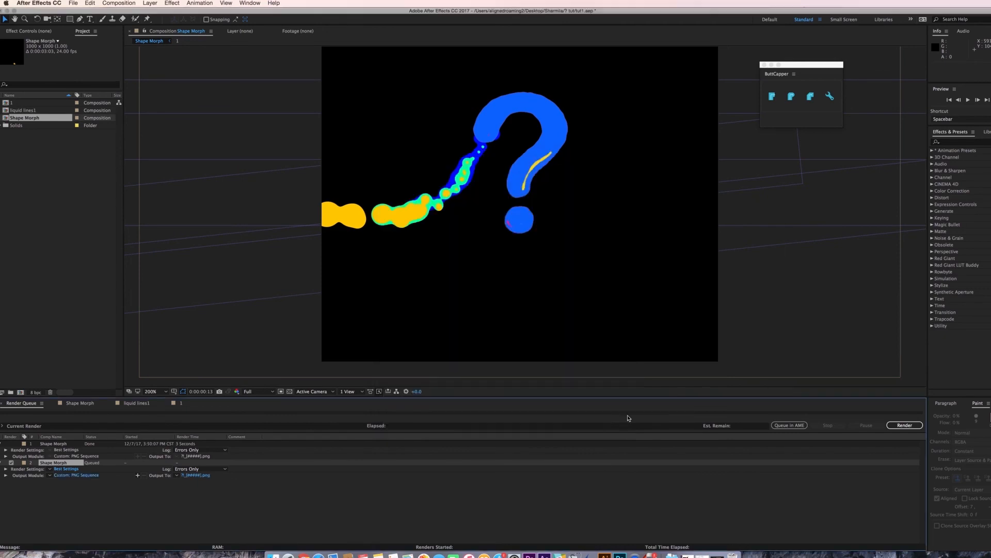
pyautogui.click(905, 425)
# Browse the output folder to inspect the rendered PNG frames.
pyautogui.click(311, 554)
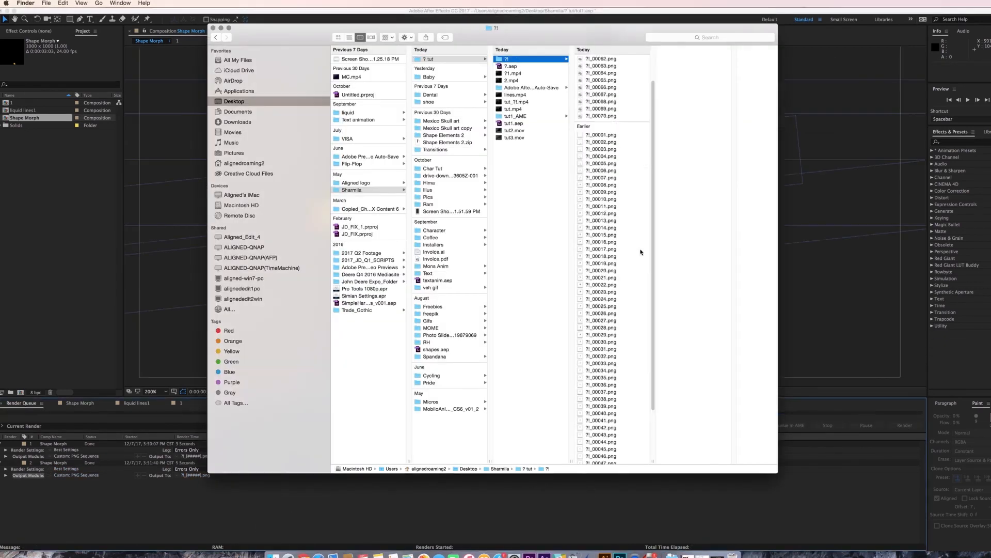
pyautogui.scroll(-3, 641, 252)
pyautogui.scroll(6, 641, 252)
pyautogui.scroll(-5, 640, 253)
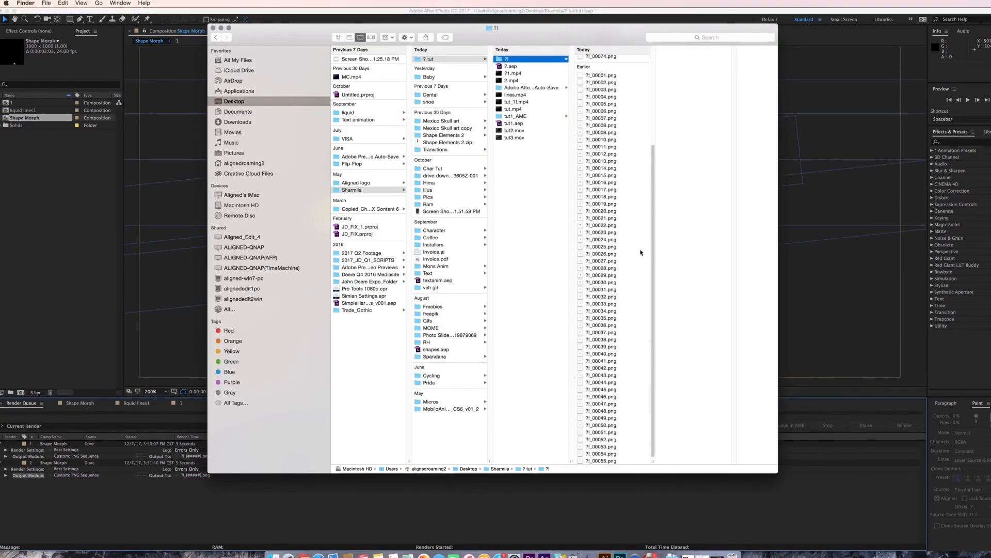
pyautogui.scroll(-3, 641, 252)
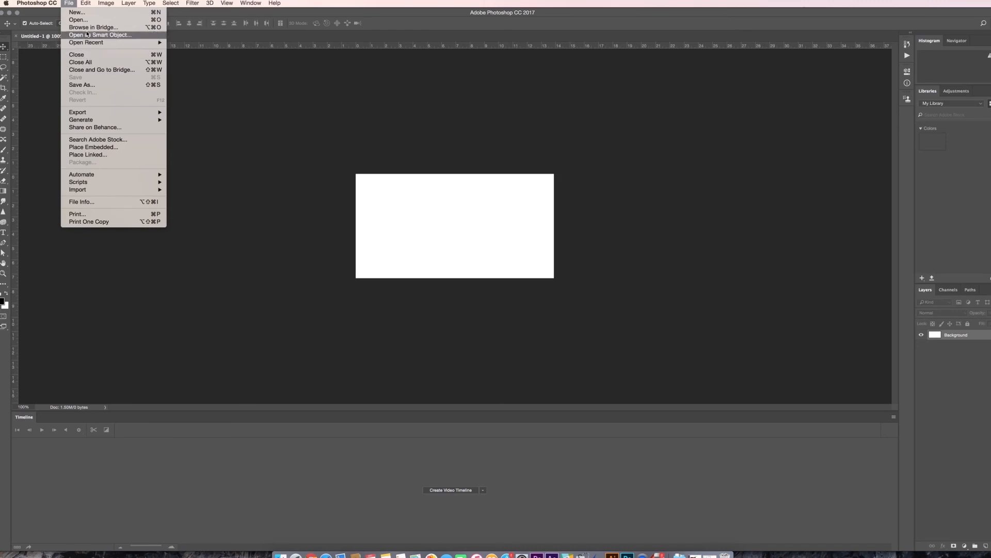
# In Photoshop, open the rendered PNG frames from the ? tut folder as an image sequence.
pyautogui.click(83, 36)
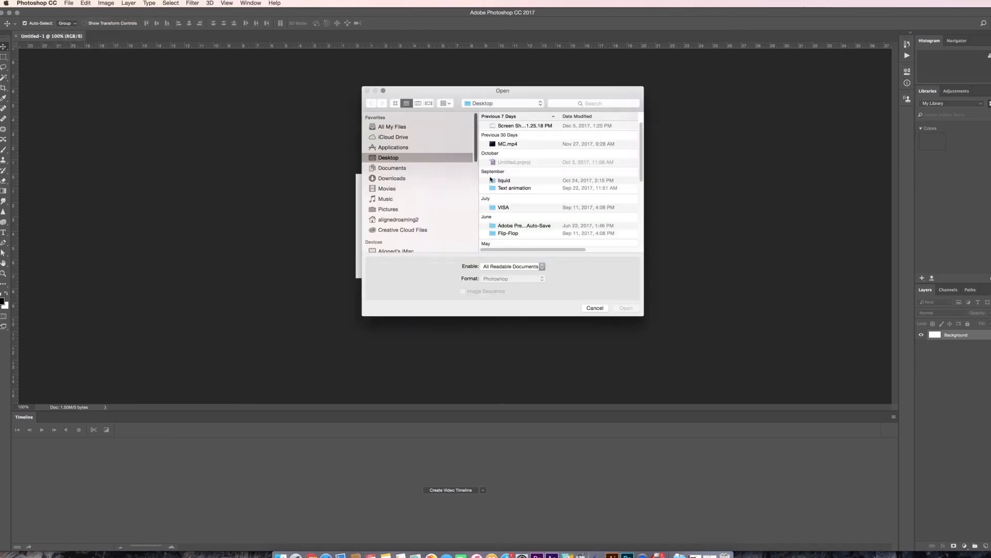
pyautogui.scroll(-3, 491, 179)
pyautogui.doubleClick(510, 206)
pyautogui.scroll(-4, 504, 137)
pyautogui.scroll(-4, 528, 213)
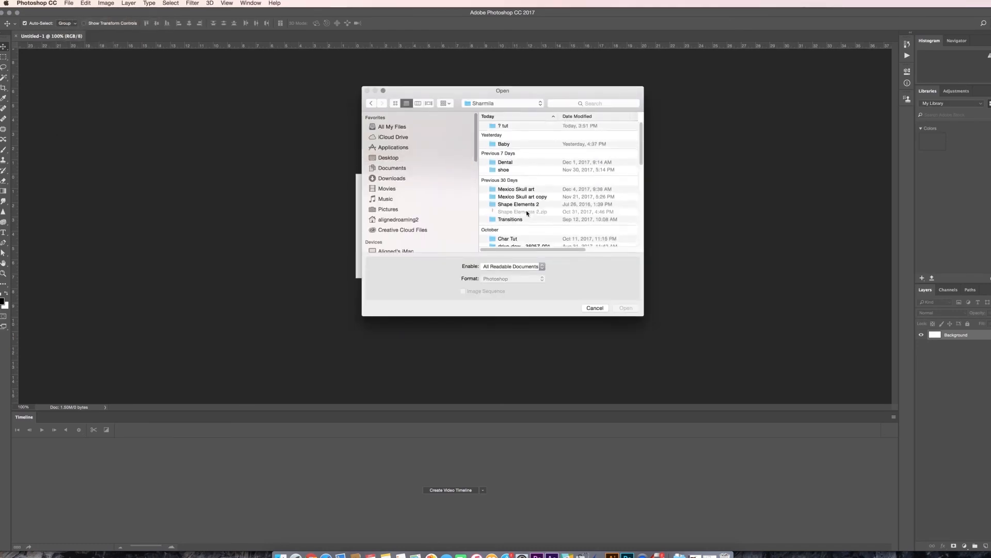
pyautogui.doubleClick(506, 127)
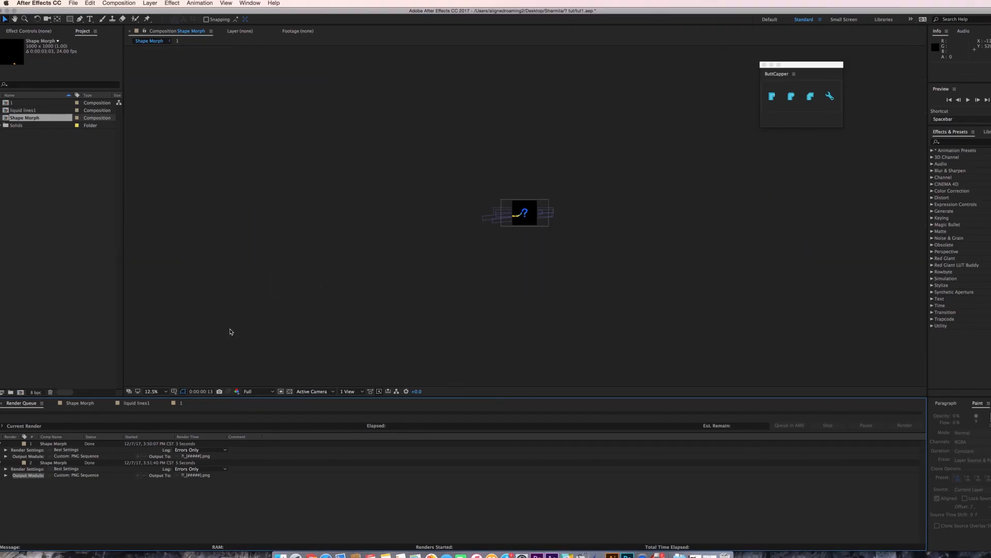
# Check the composition's frame rate, import the sequence at 24 fps and play the imported animation.
pyautogui.rightClick(227, 322)
pyautogui.click(273, 340)
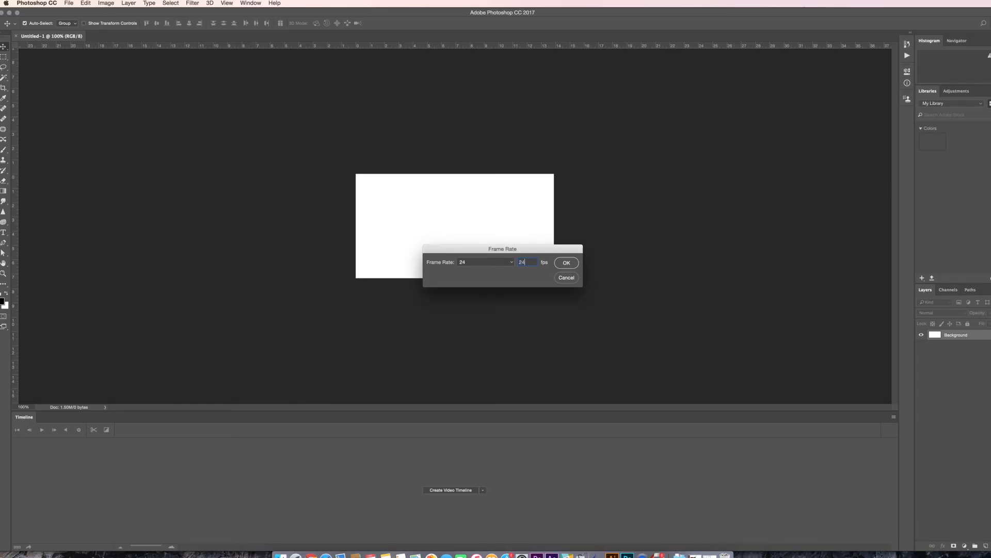
pyautogui.press('Return')
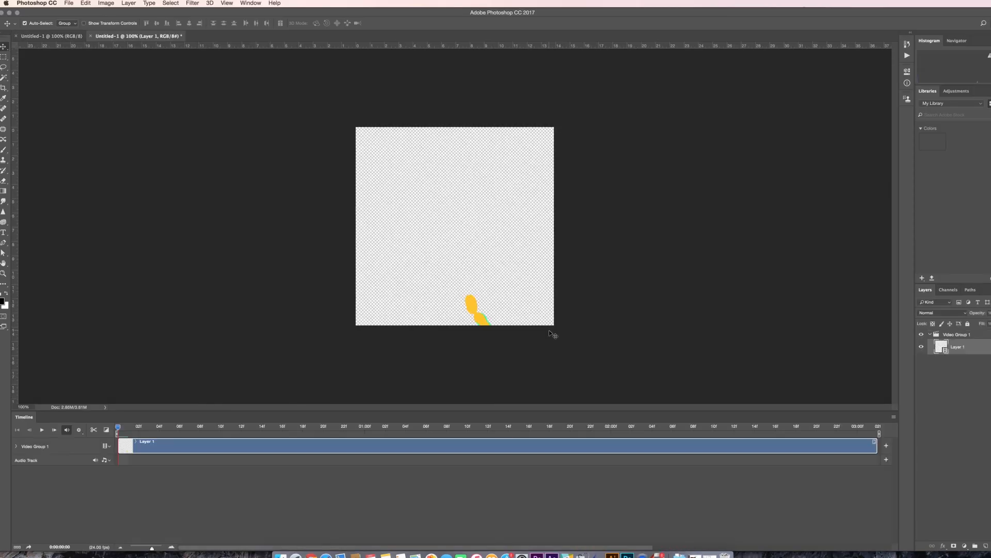
pyautogui.press('space')
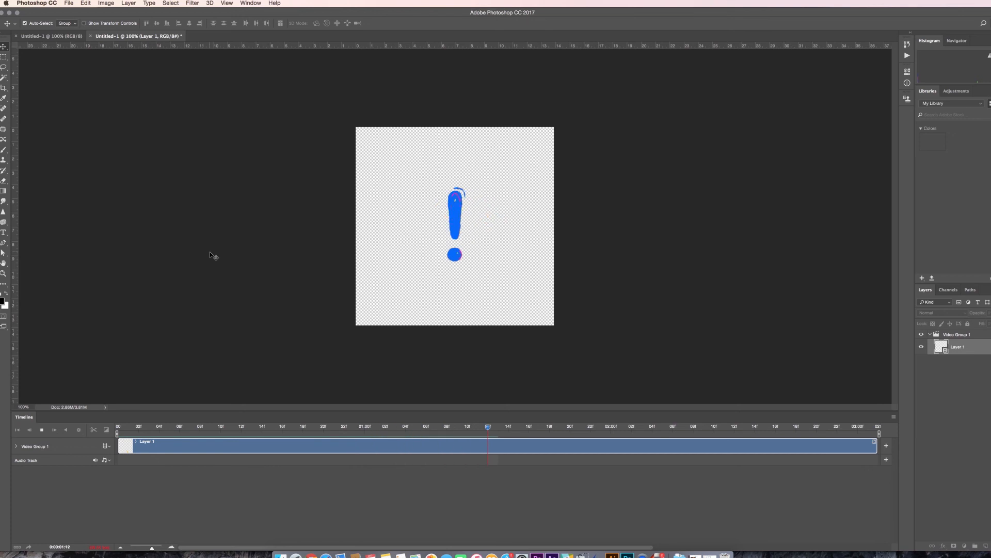
pyautogui.press('space')
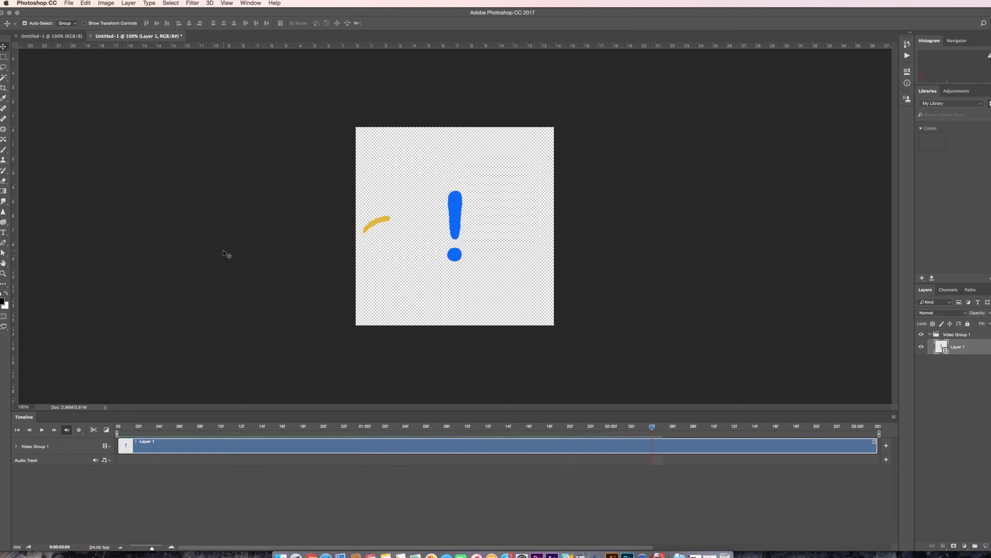
# Export the animation as a looping GIF using Save for Web (Legacy).
pyautogui.click(69, 3)
pyautogui.moveTo(146, 114)
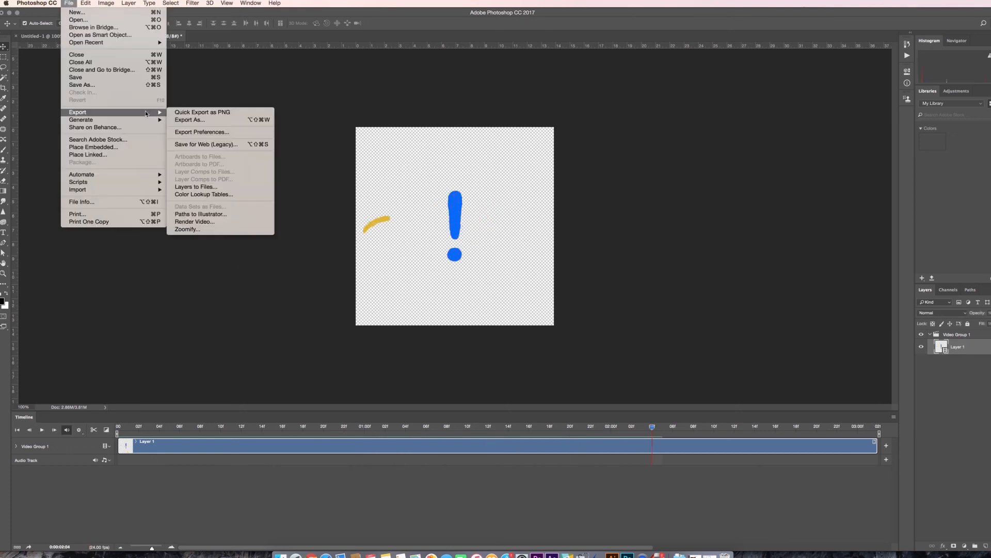
pyautogui.click(217, 144)
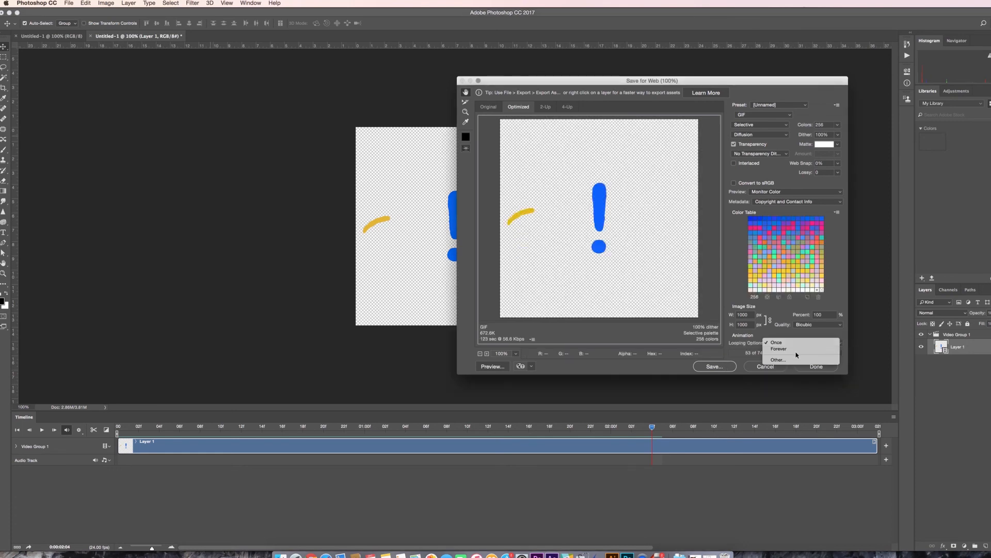
pyautogui.click(826, 366)
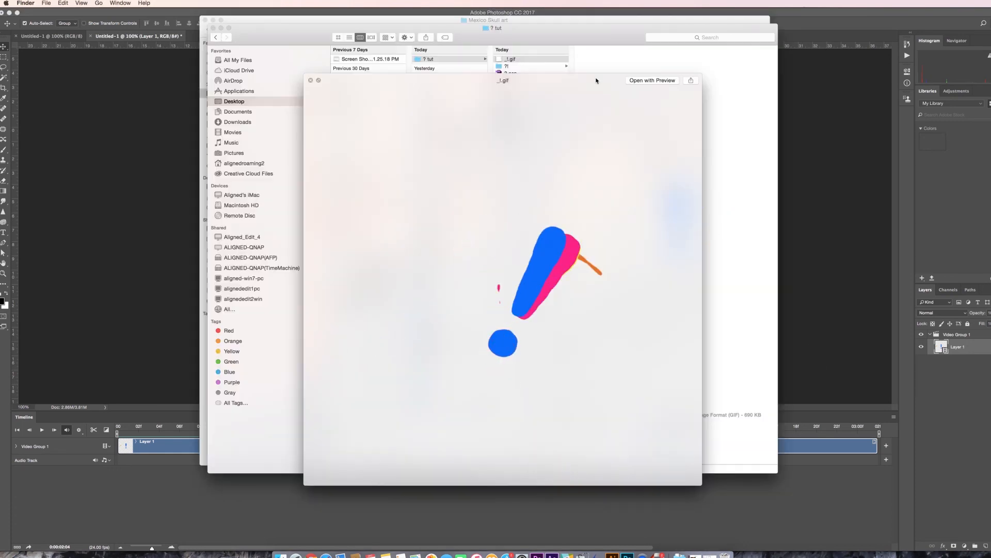